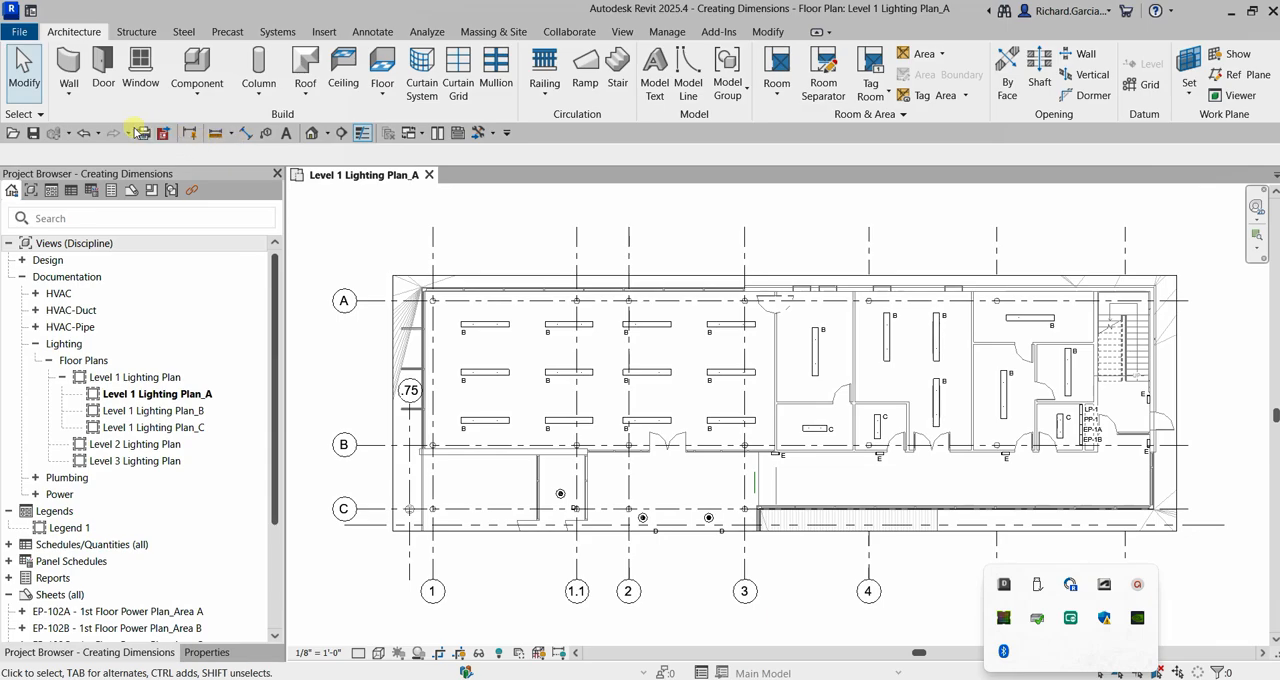
click(244, 136)
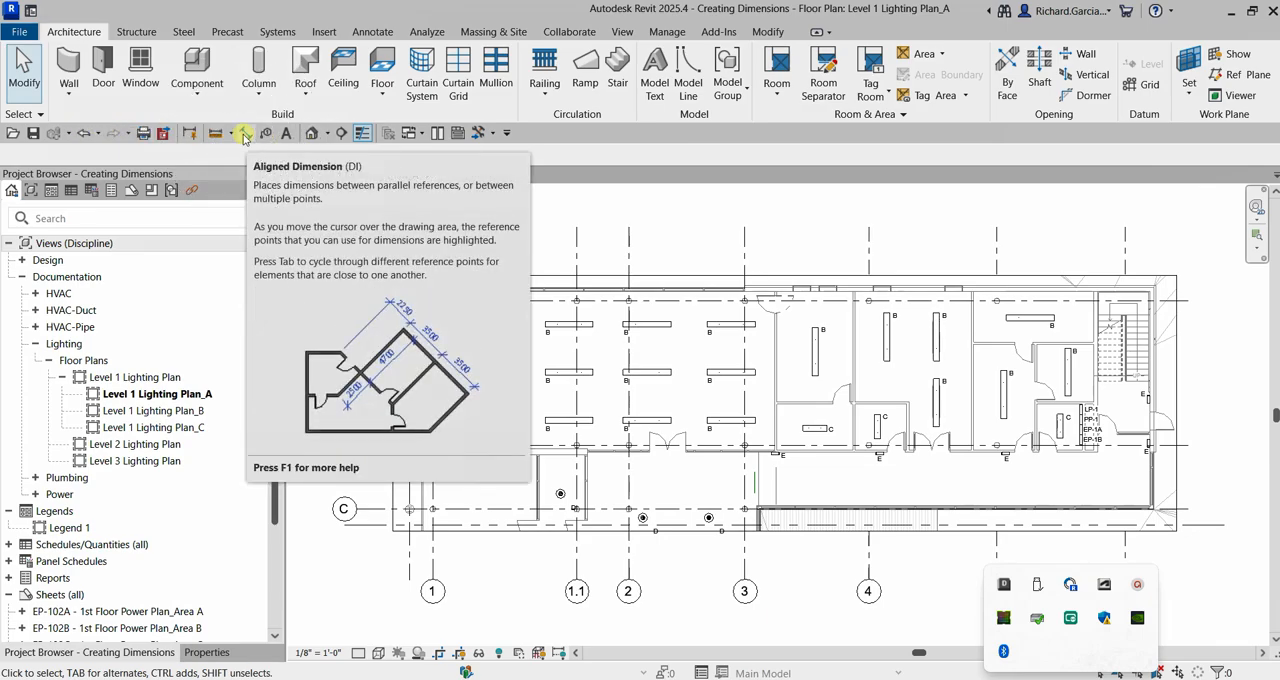
click(244, 136)
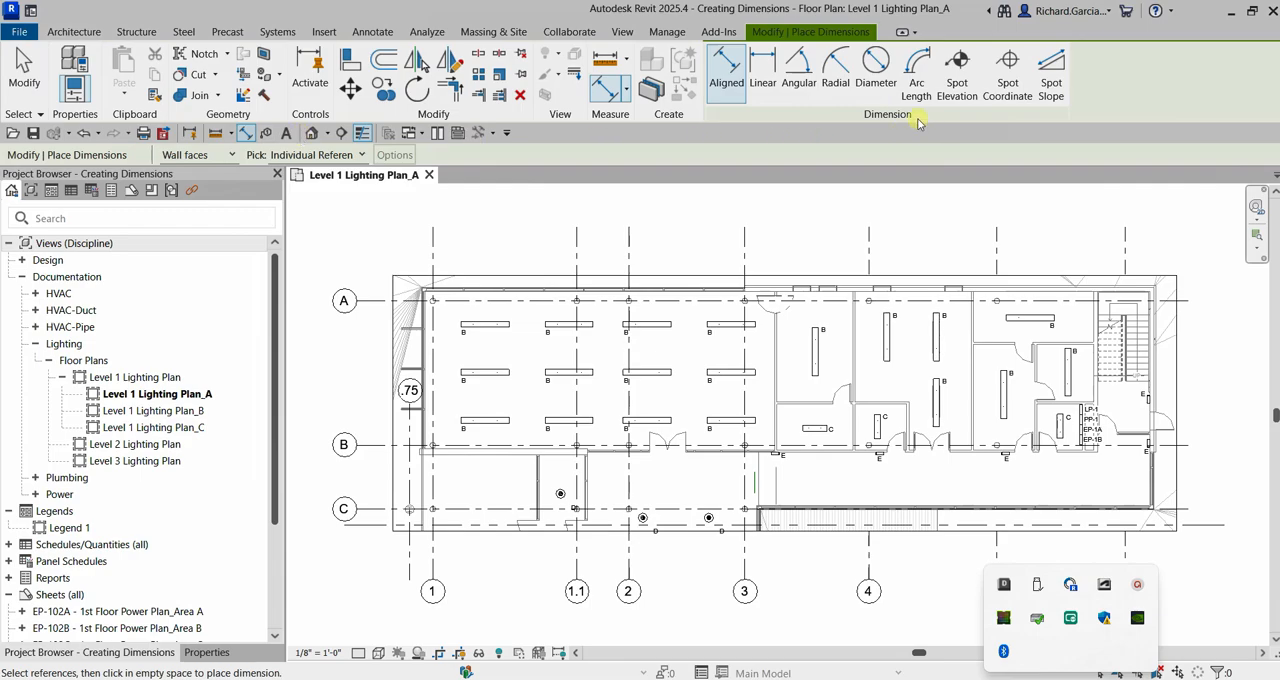
key(ctrl)
key(ctrl)
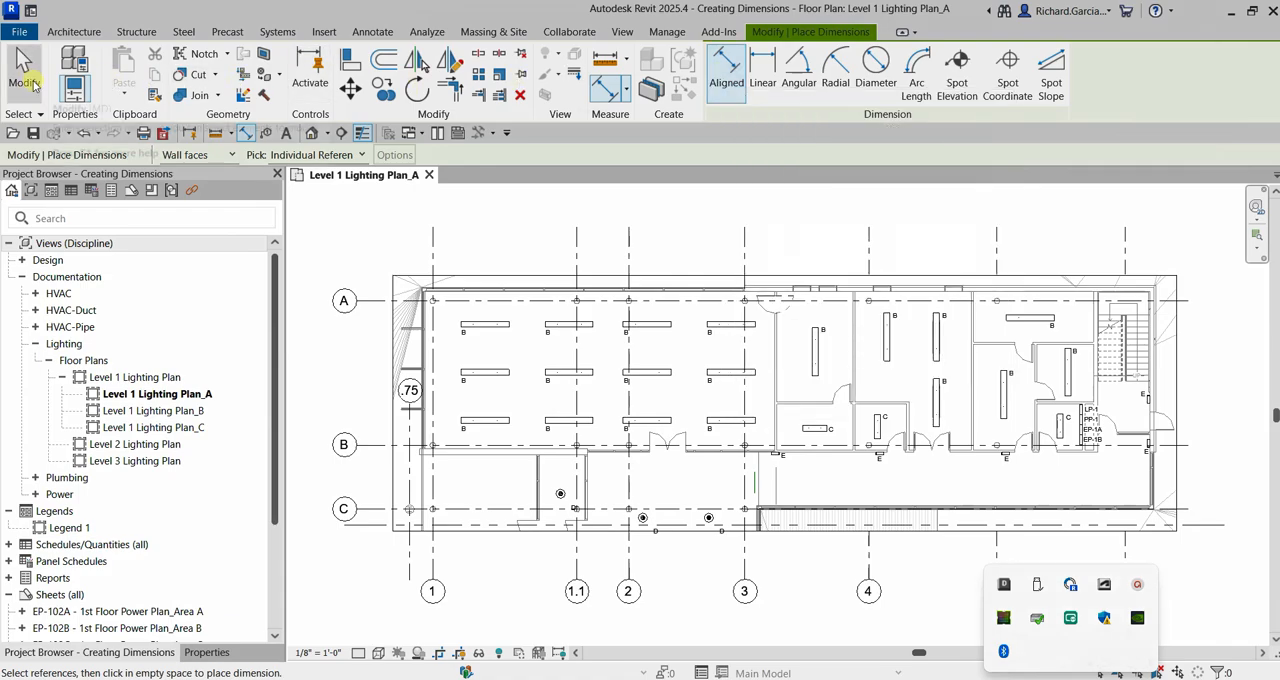
click(30, 80)
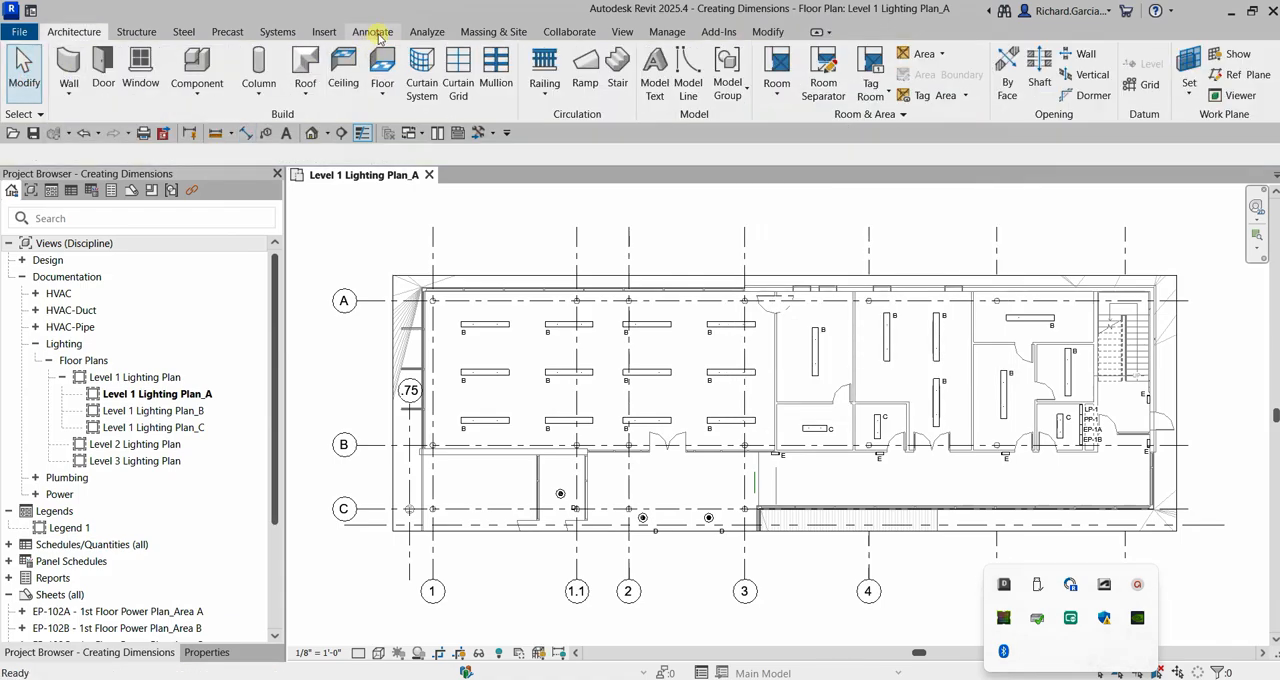
Place an aligned dimension from grid 1 to the center of the first upper-row light fixture, with its dimension line above the building.
click(378, 33)
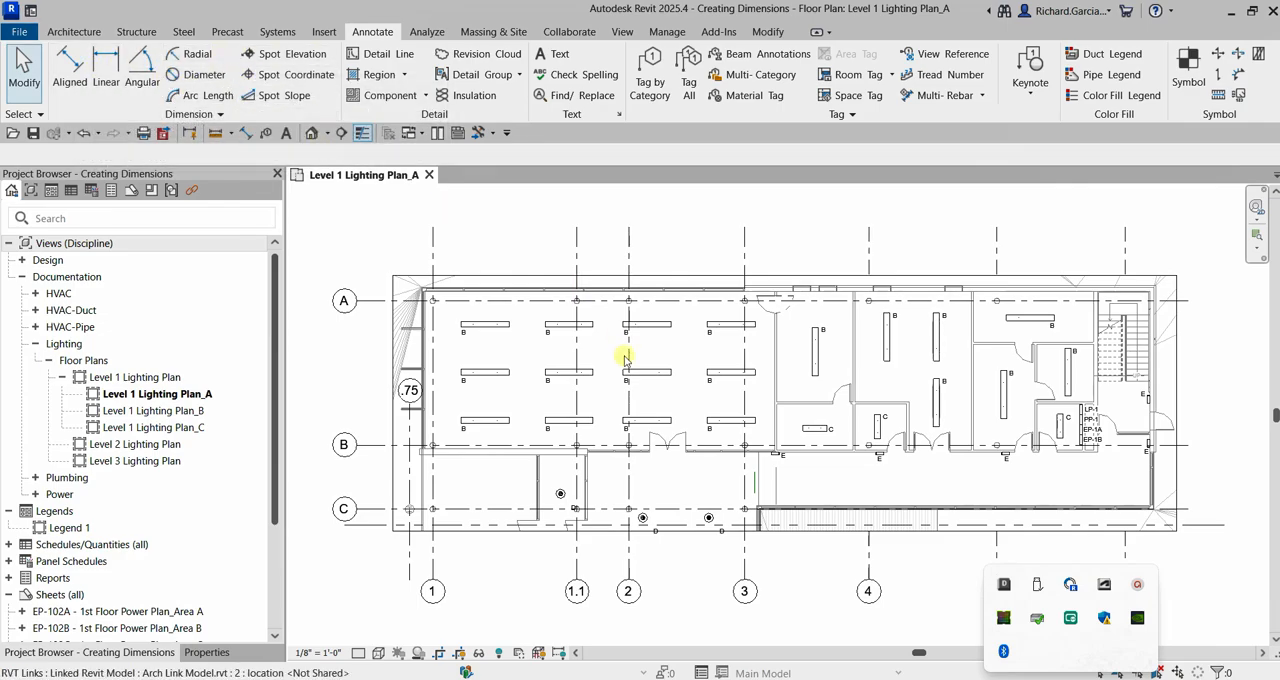
scroll(438, 320, up, 2)
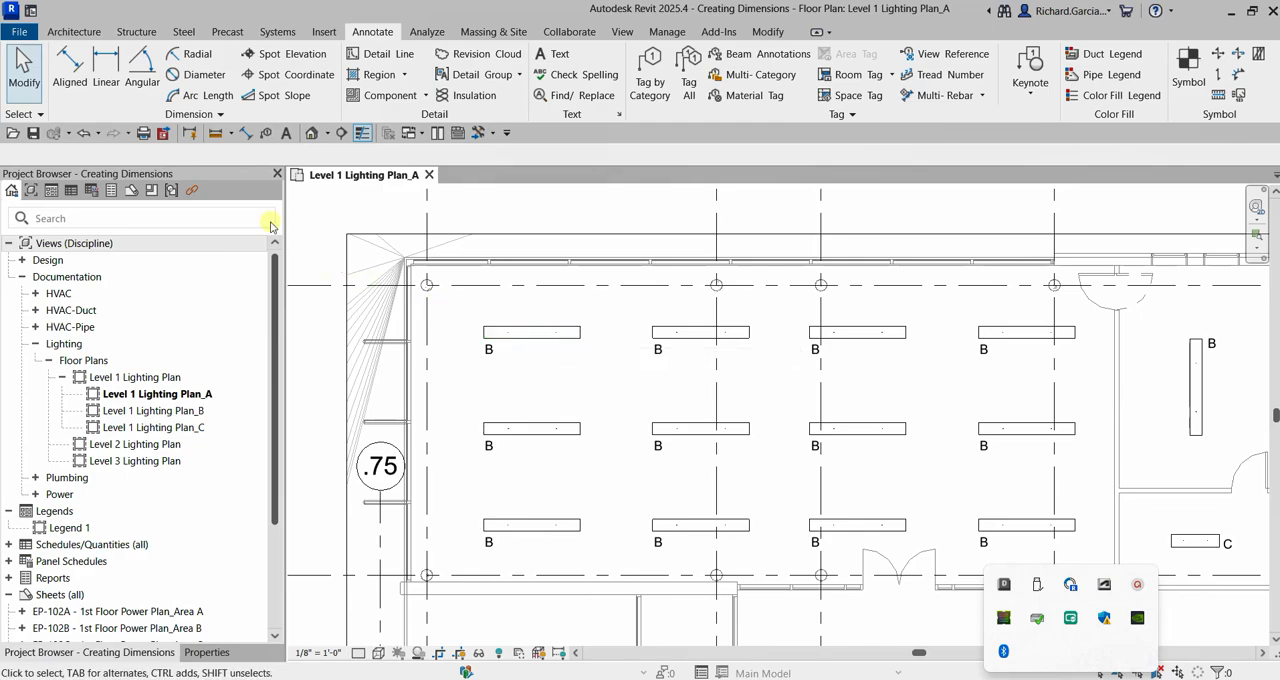
click(77, 66)
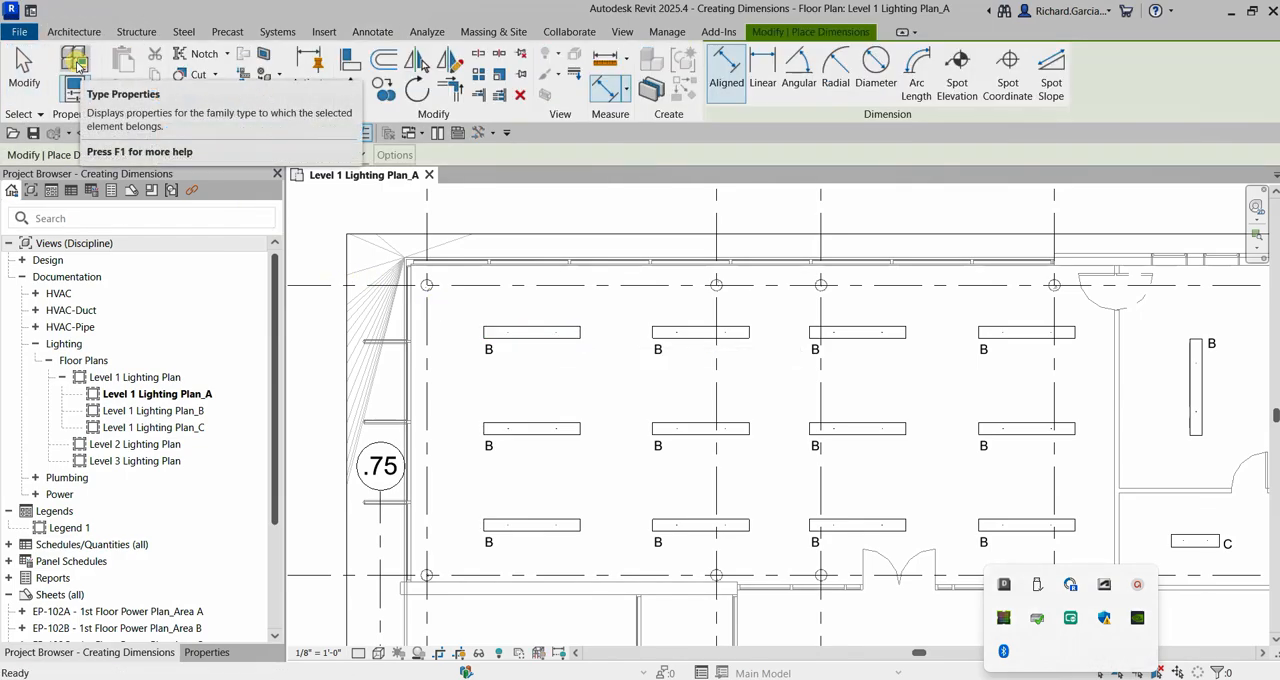
click(24, 68)
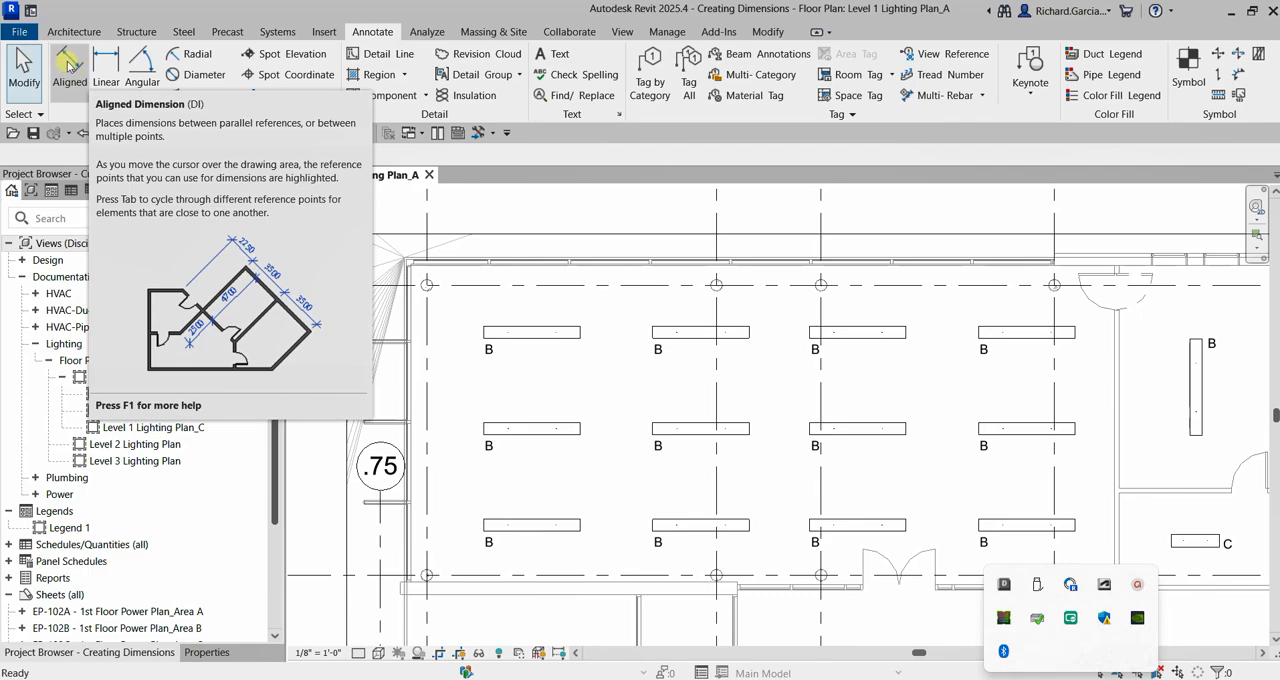
click(67, 62)
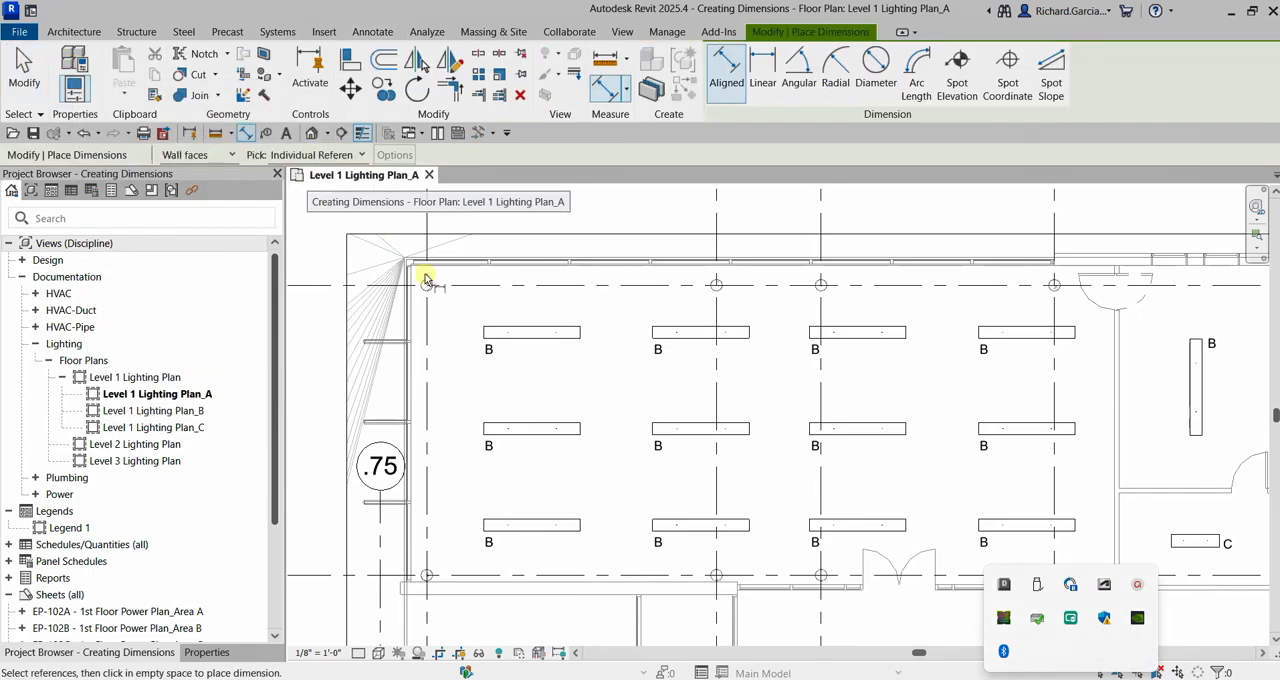
scroll(428, 280, up, 3)
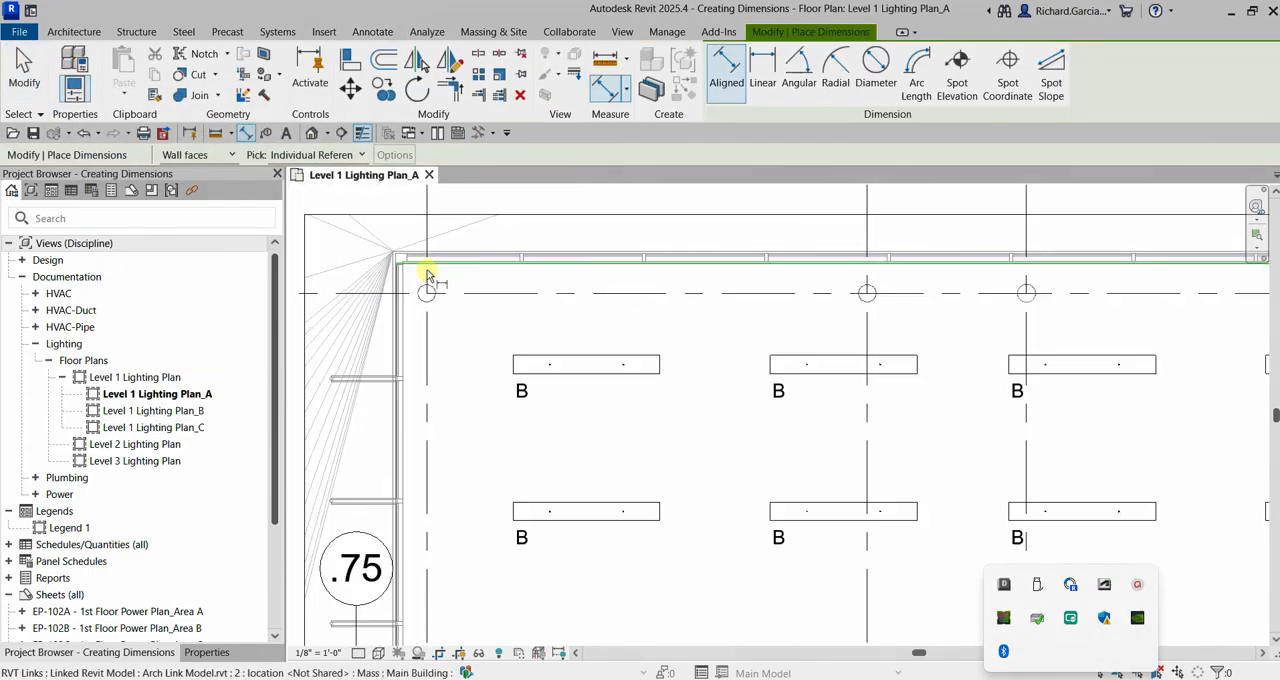
click(432, 361)
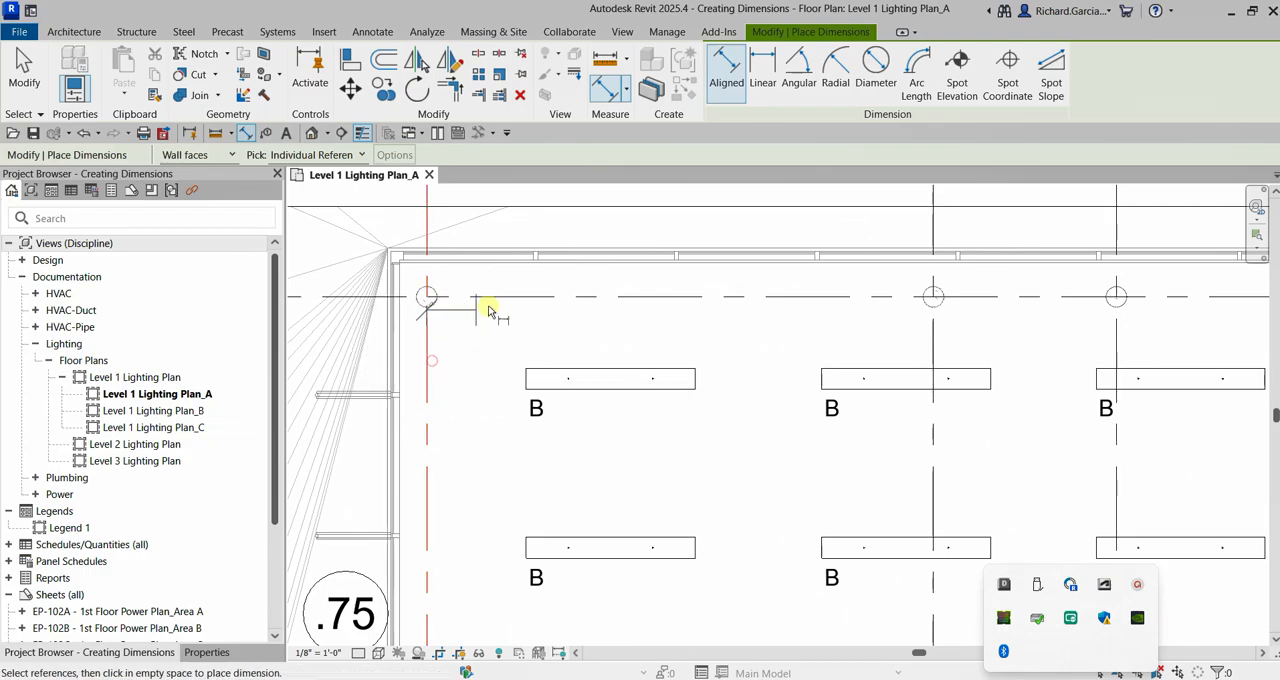
click(612, 378)
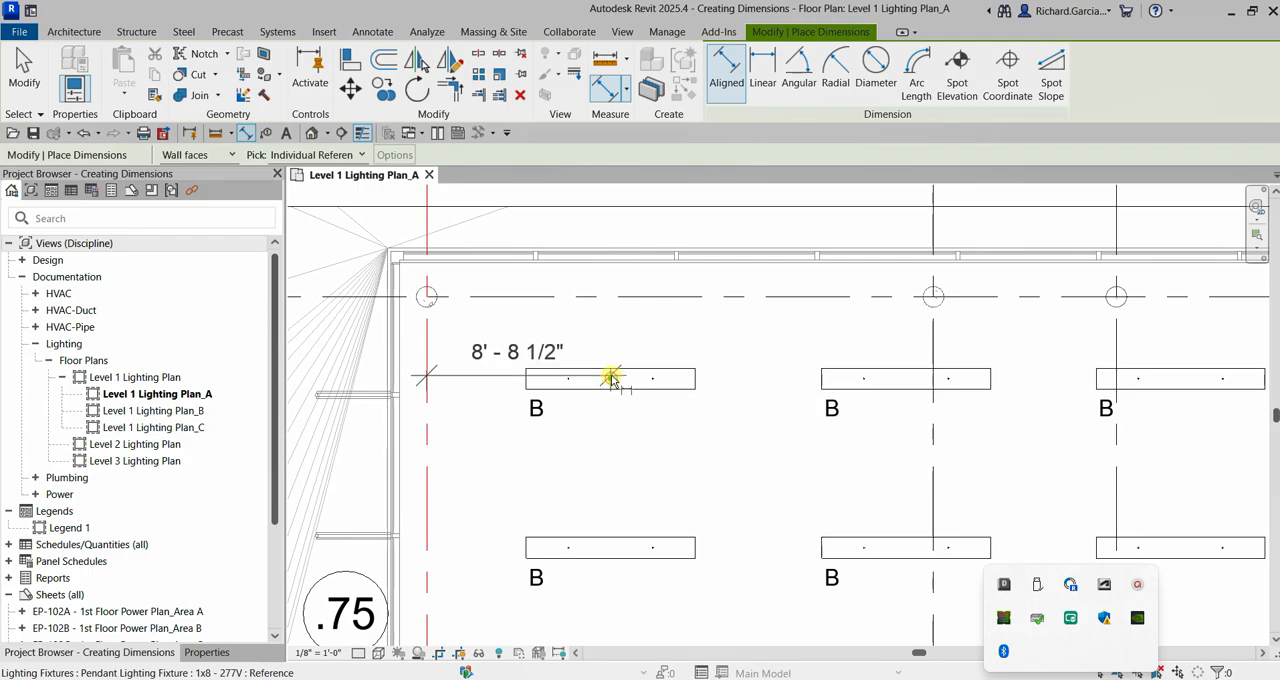
scroll(613, 372, down, 2)
middle_drag(621, 347, 600, 429)
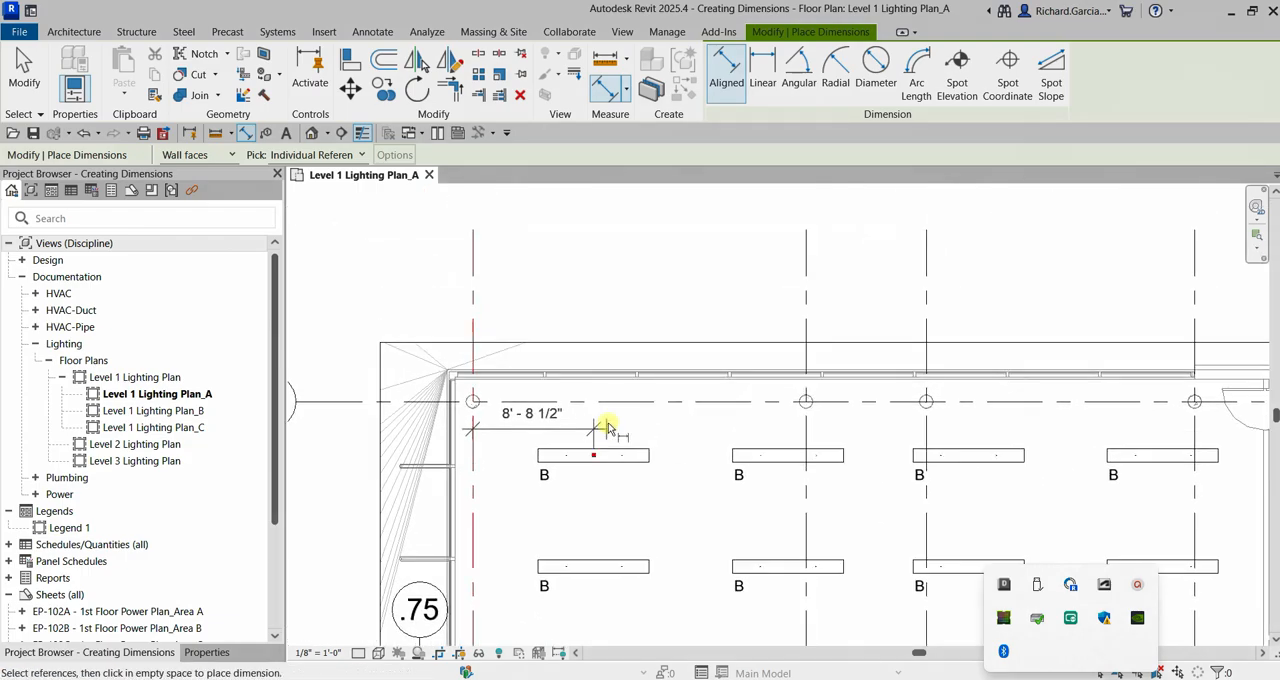
click(673, 314)
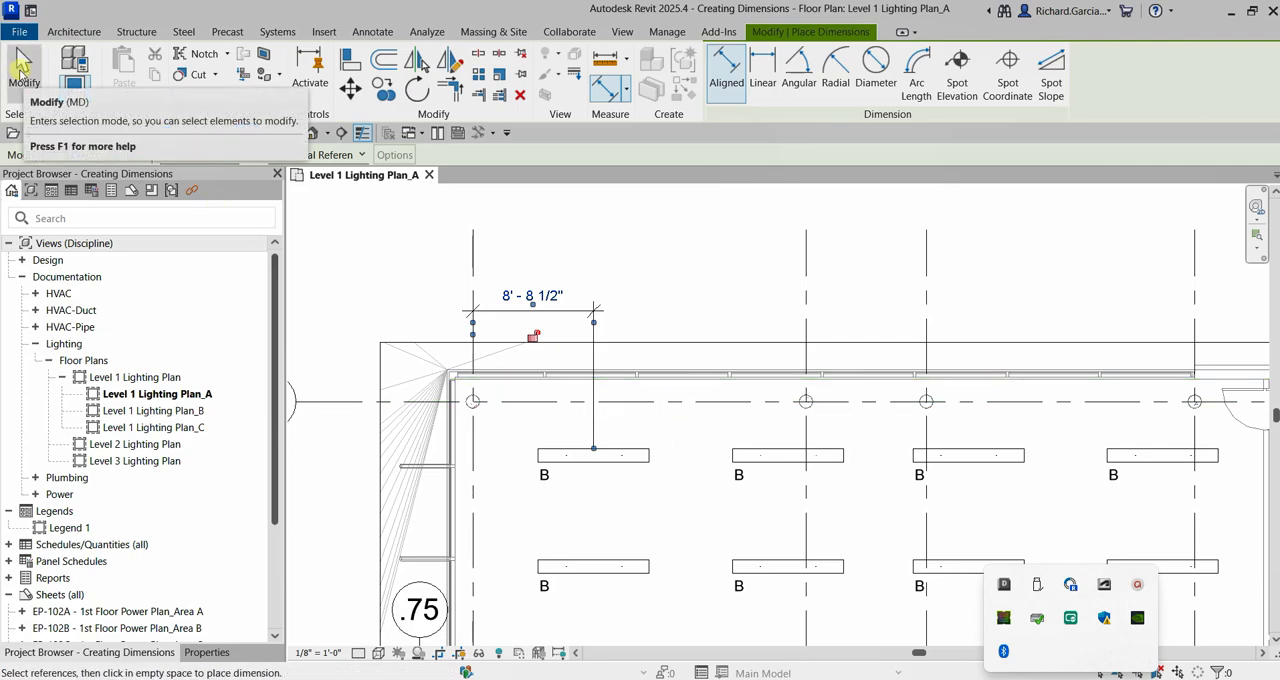
click(22, 70)
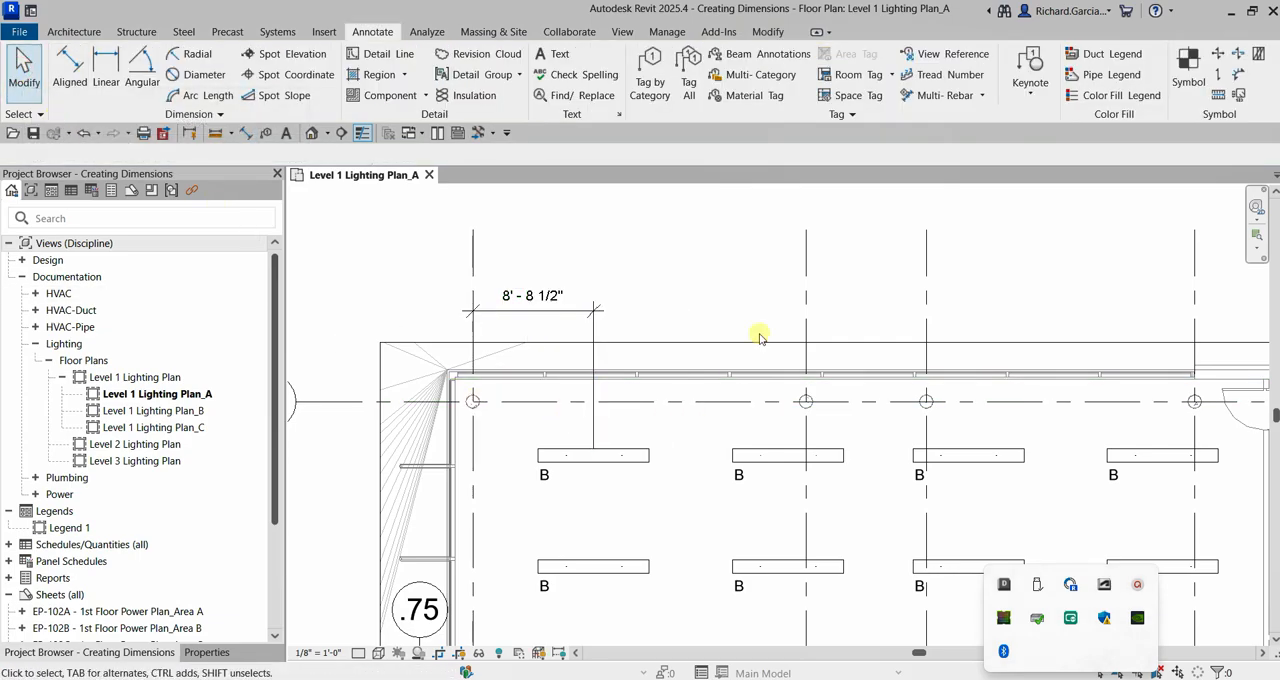
Duplicate the placed dimension's Linear - 3/32" Arial type under the name "Custom Dimension".
click(577, 308)
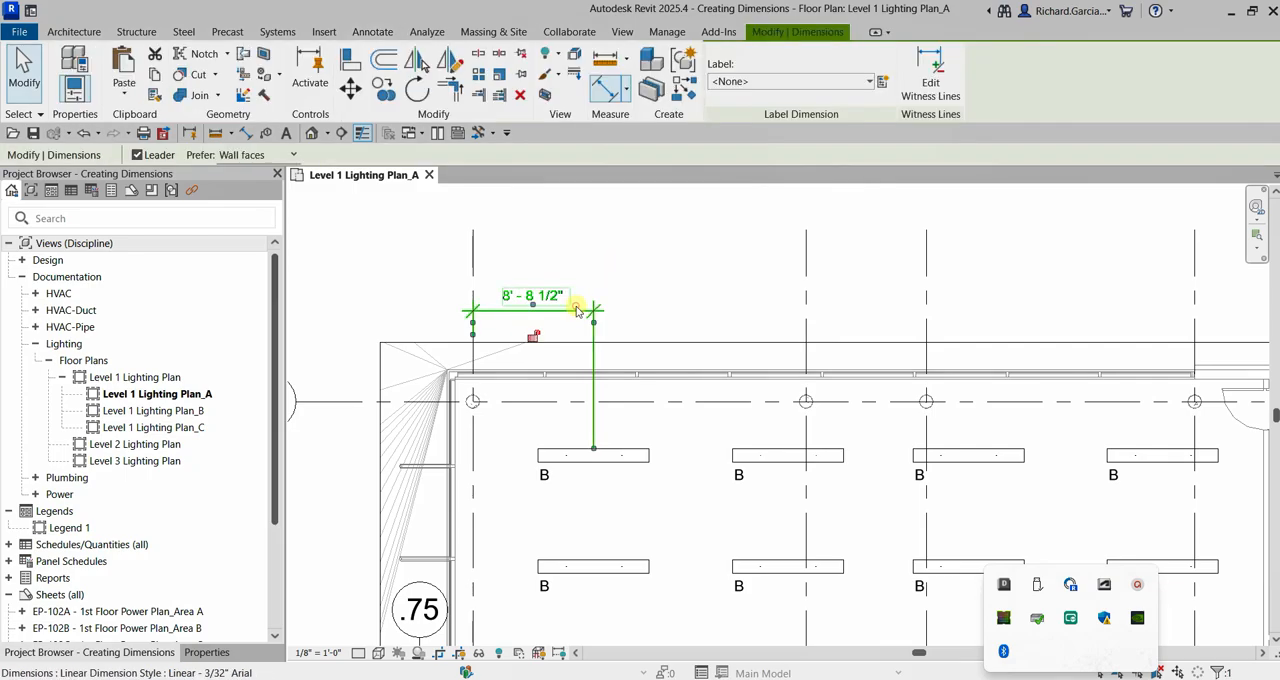
click(207, 652)
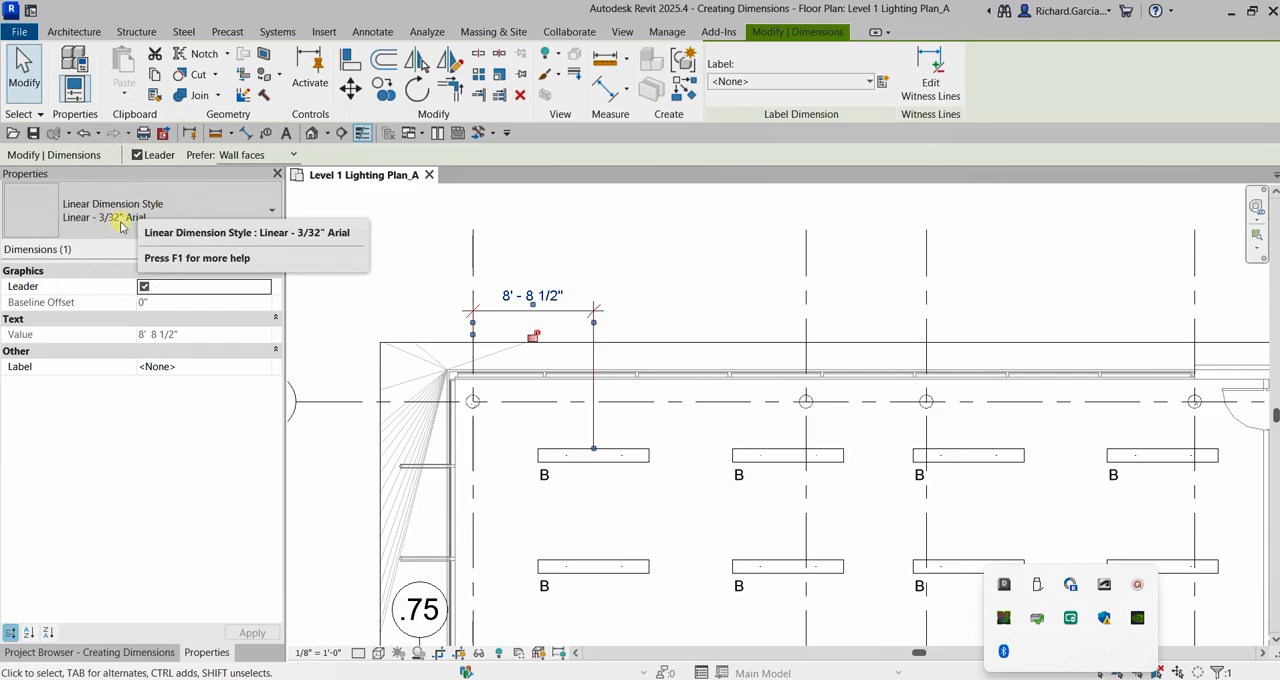
click(569, 311)
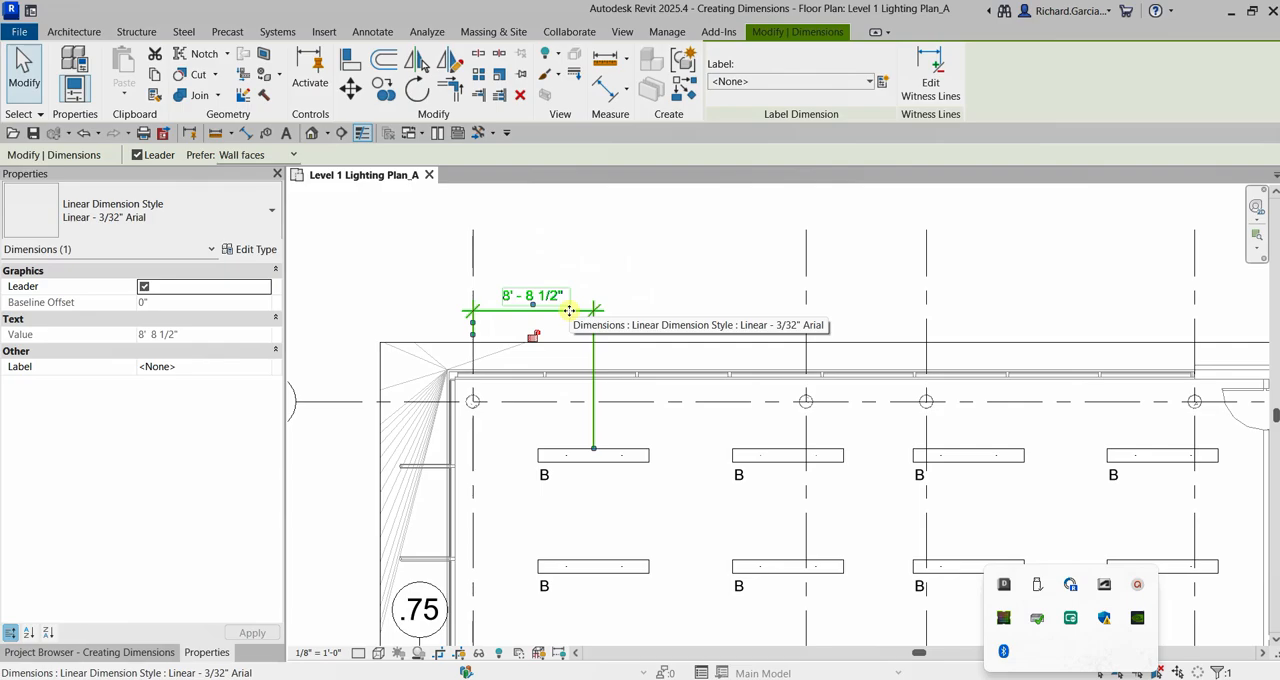
click(274, 211)
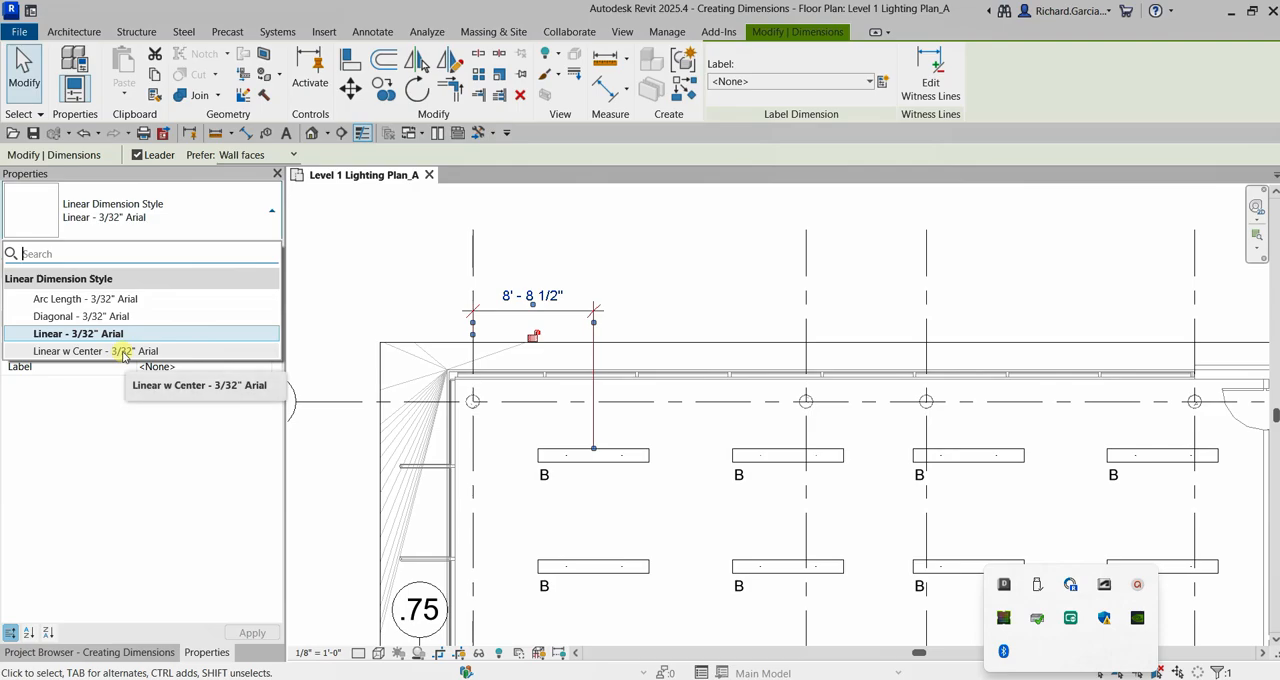
click(143, 438)
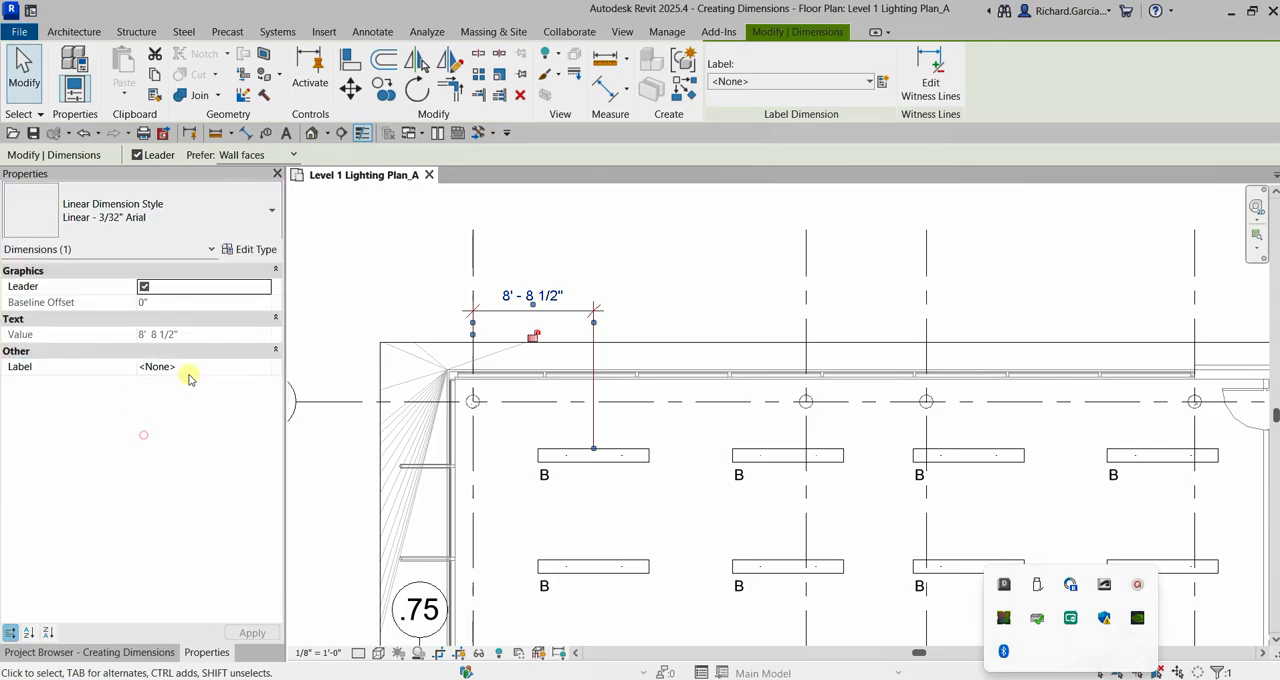
click(256, 250)
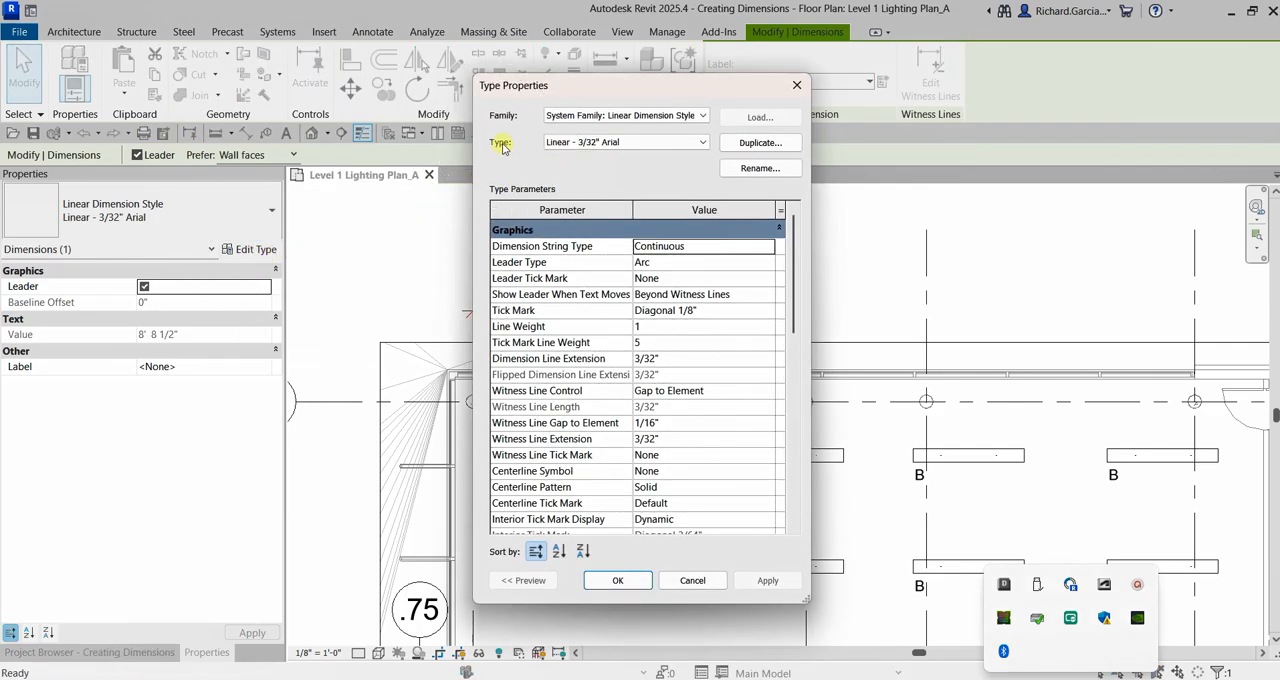
click(586, 145)
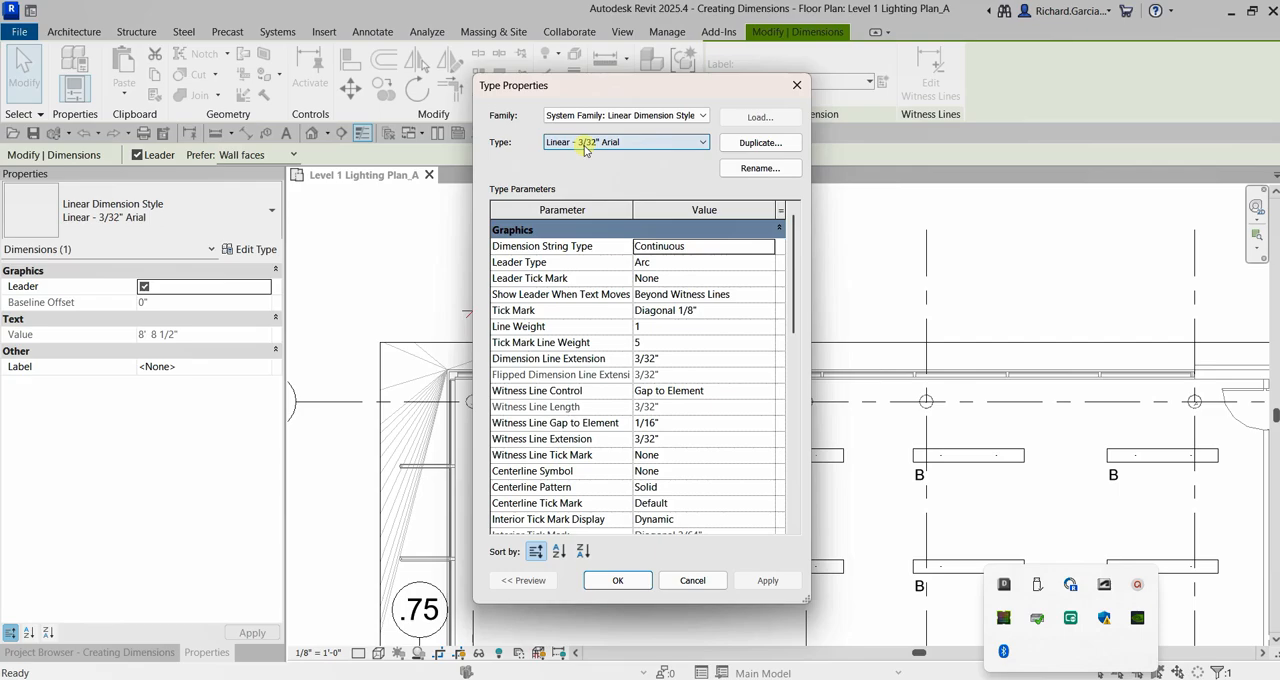
click(752, 143)
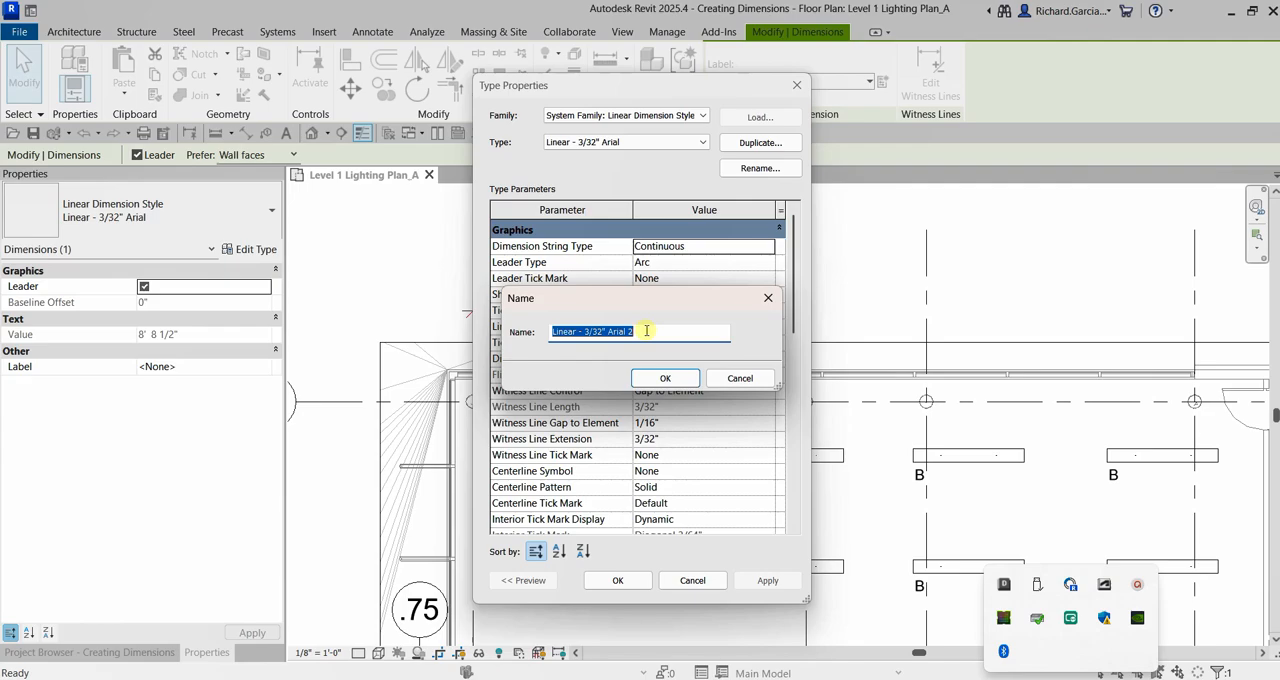
text(CUs)
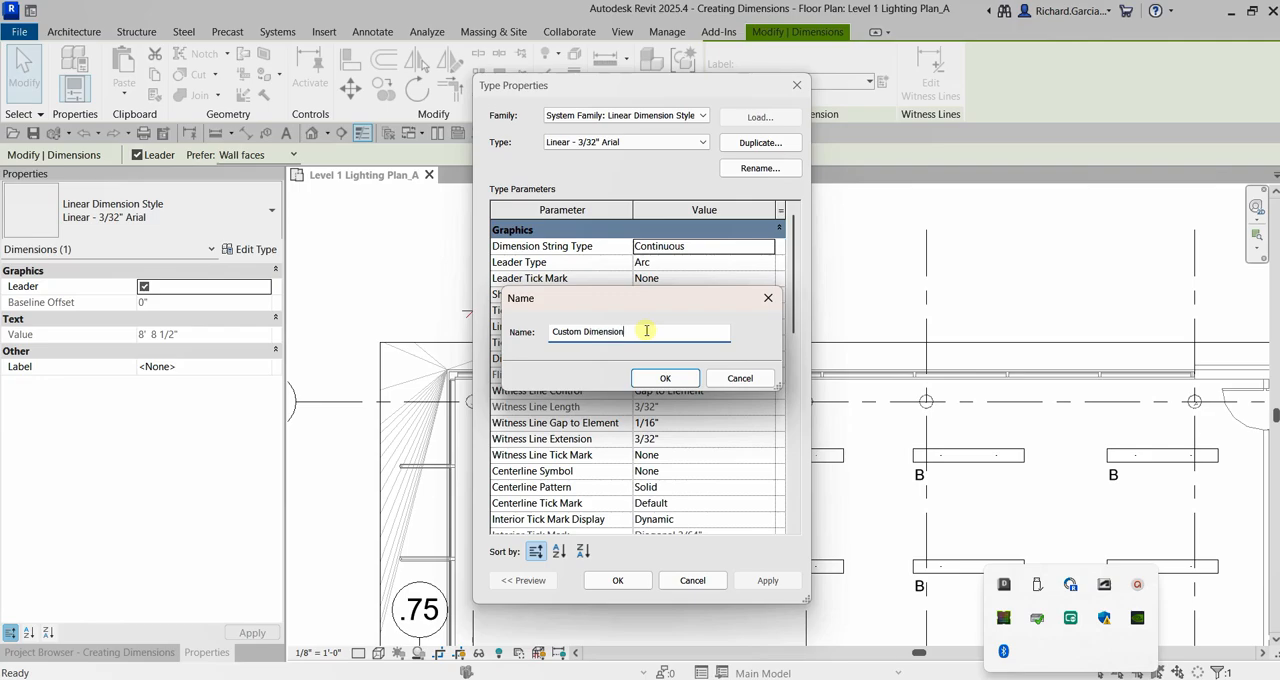
click(665, 378)
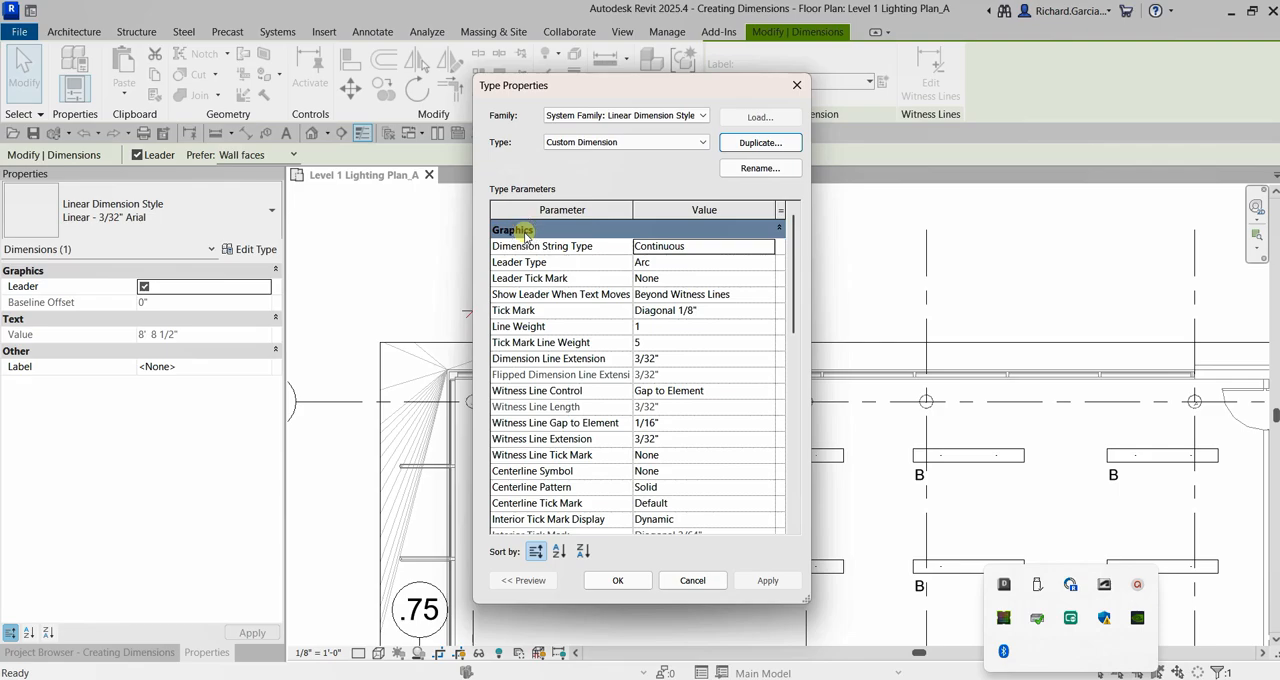
Set the Custom Dimension type's text size to 2mm and text offset to 5/256", and accept the type properties.
scroll(578, 330, down, 4)
scroll(578, 332, down, 2)
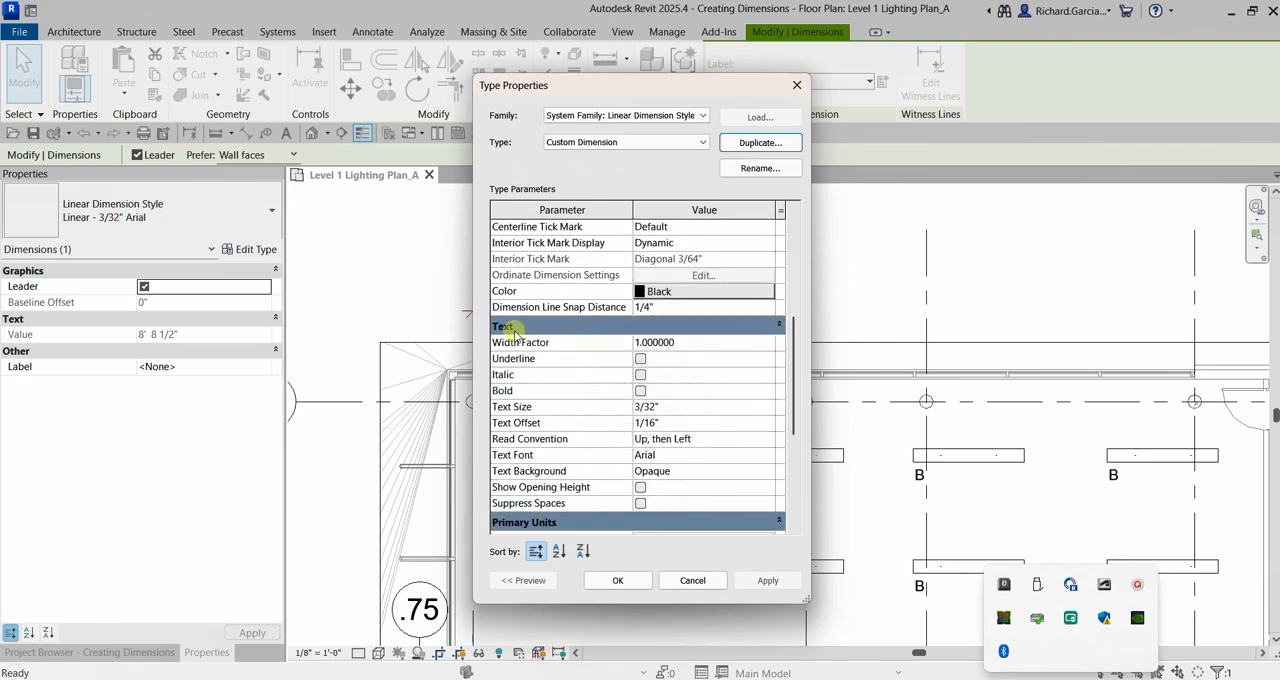
scroll(575, 360, down, 4)
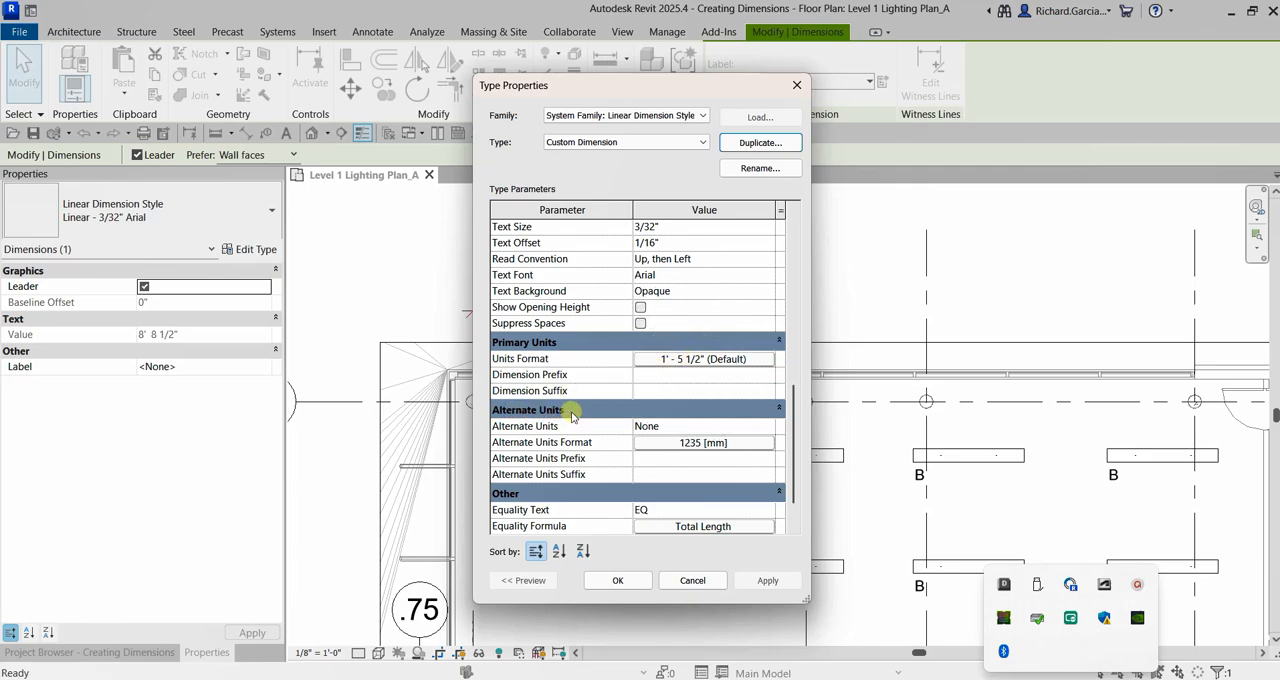
scroll(568, 414, down, 1)
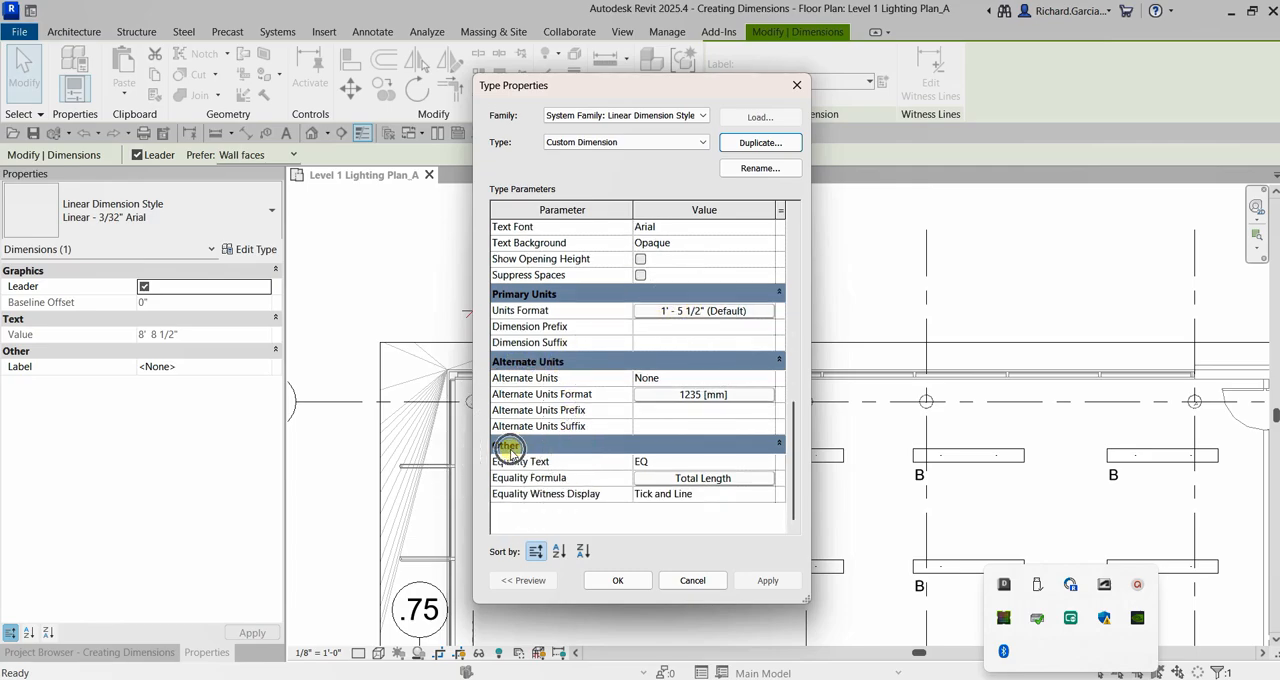
scroll(556, 456, up, 4)
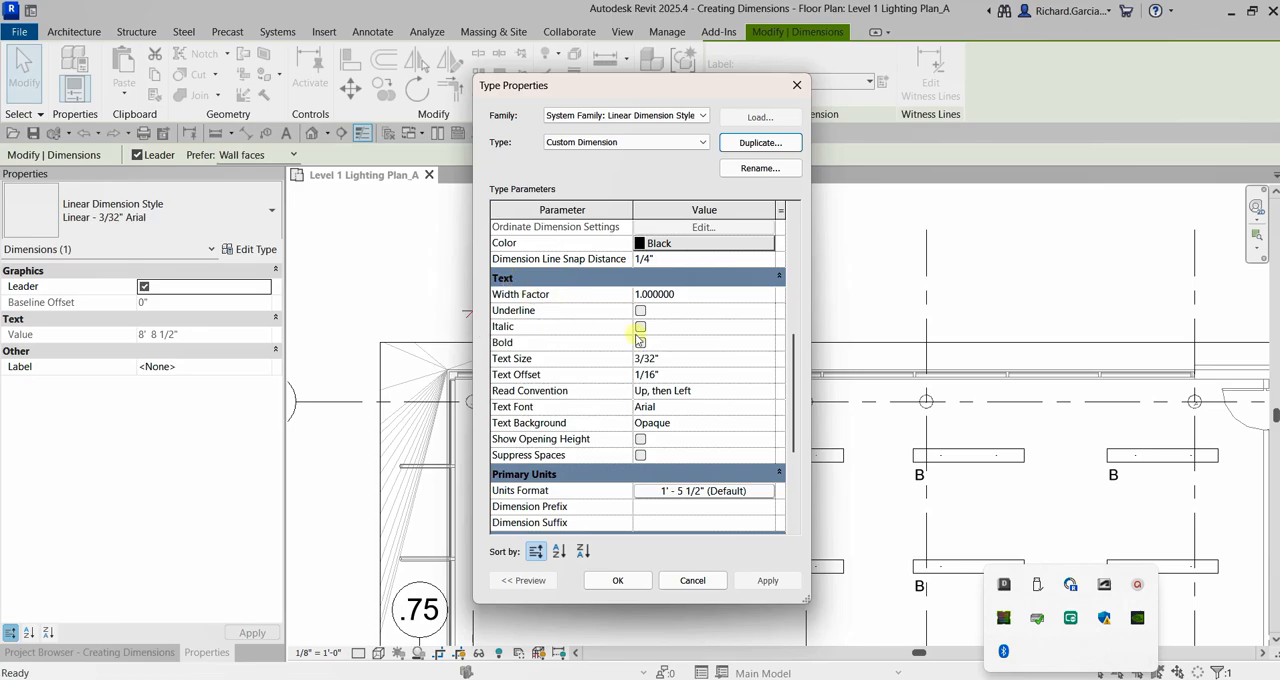
click(668, 358)
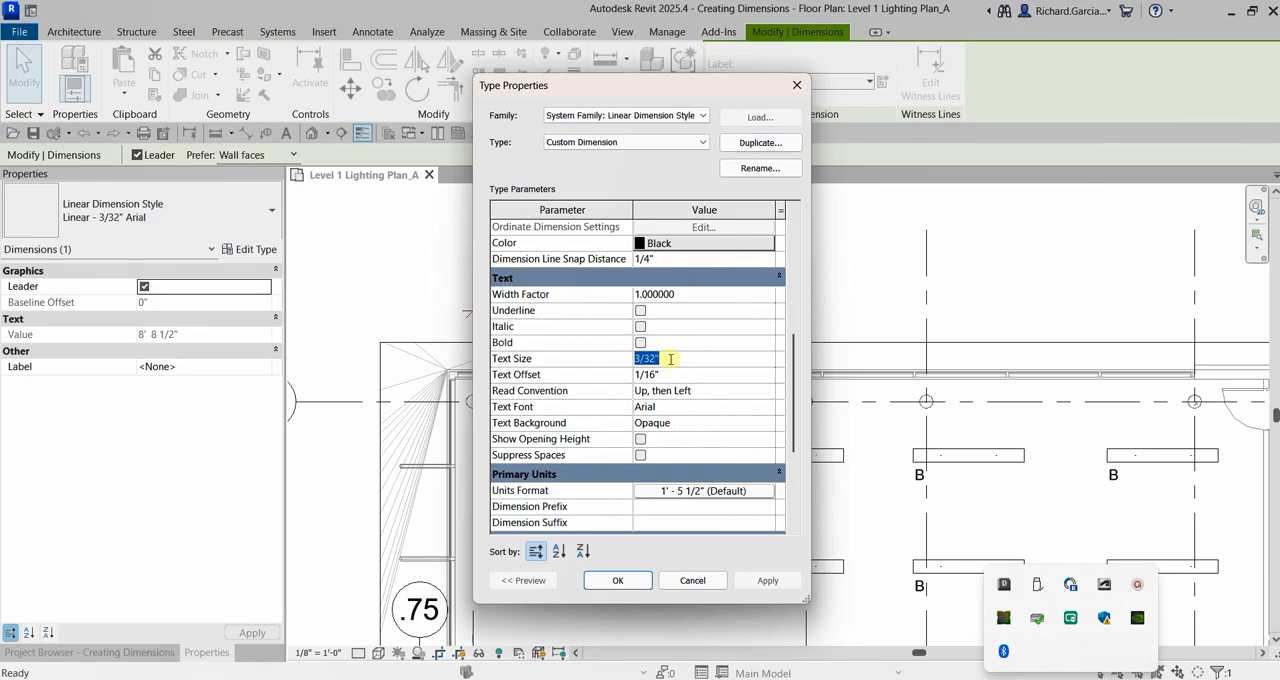
text(2mm)
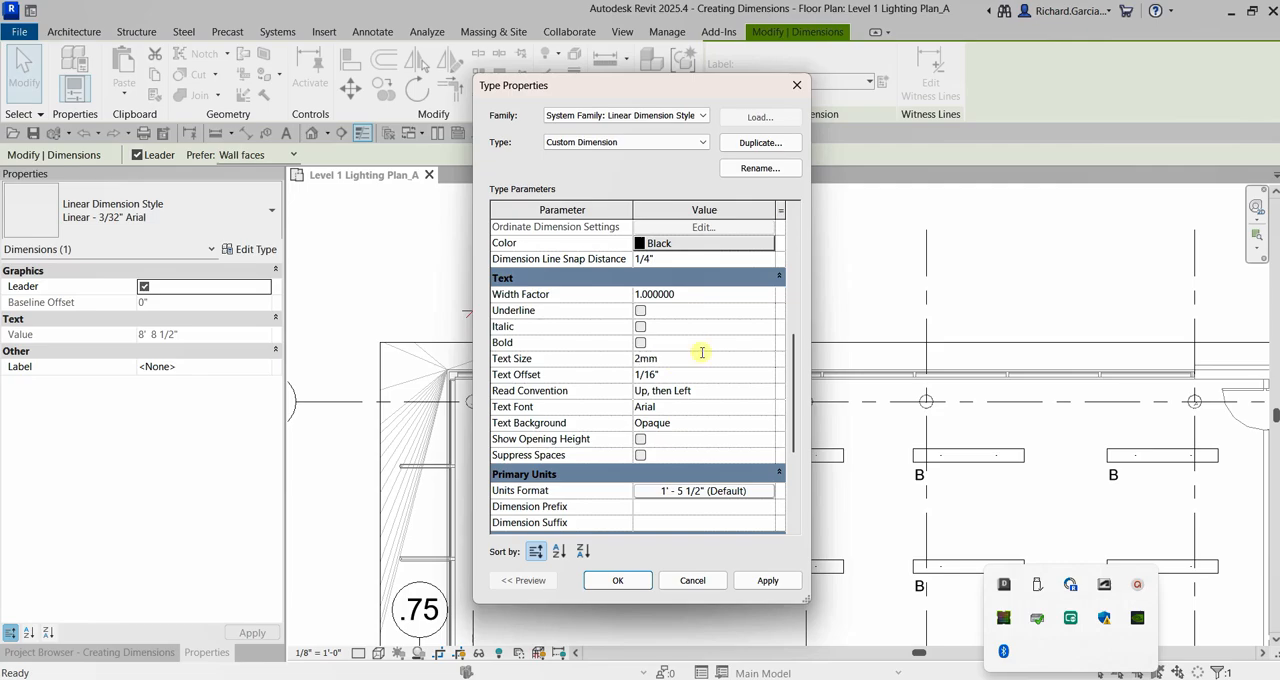
click(702, 376)
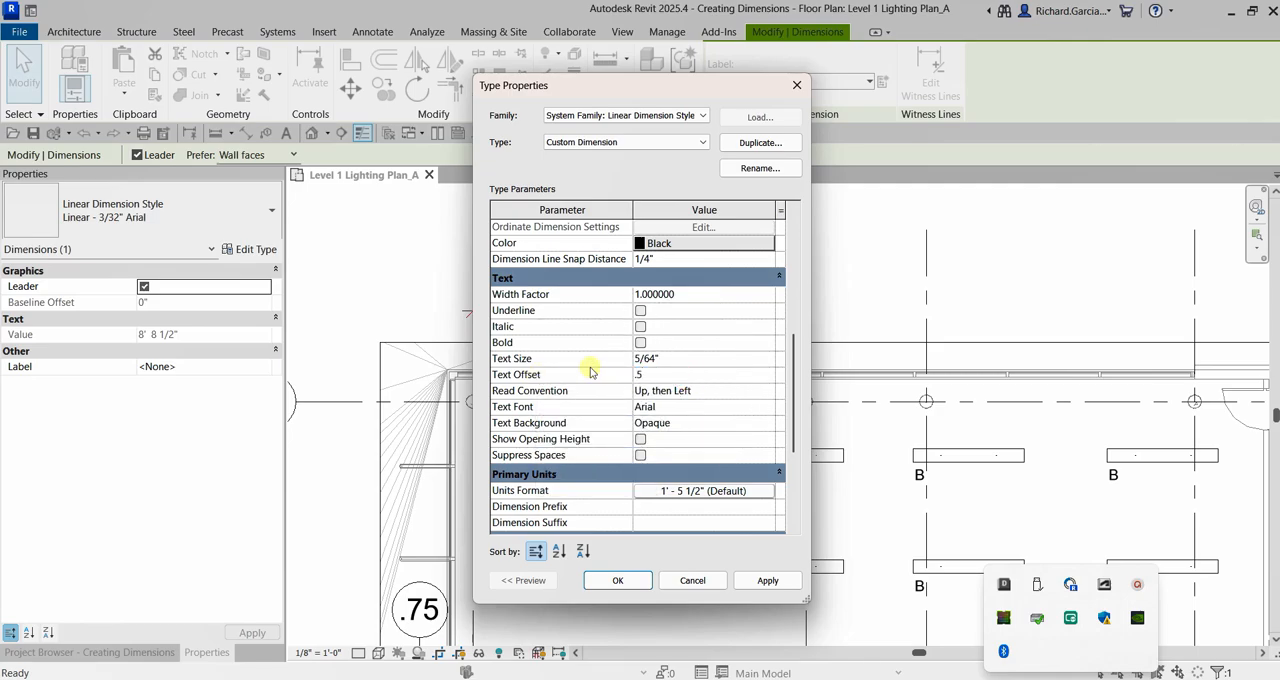
click(687, 359)
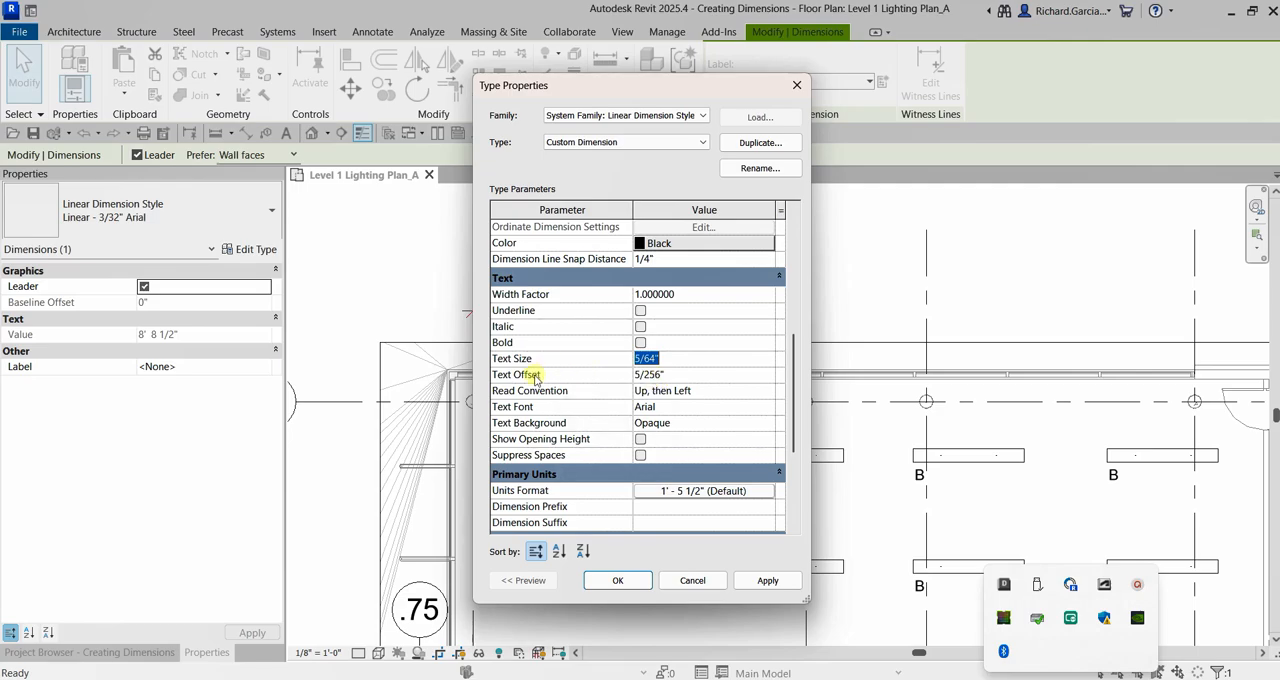
click(617, 581)
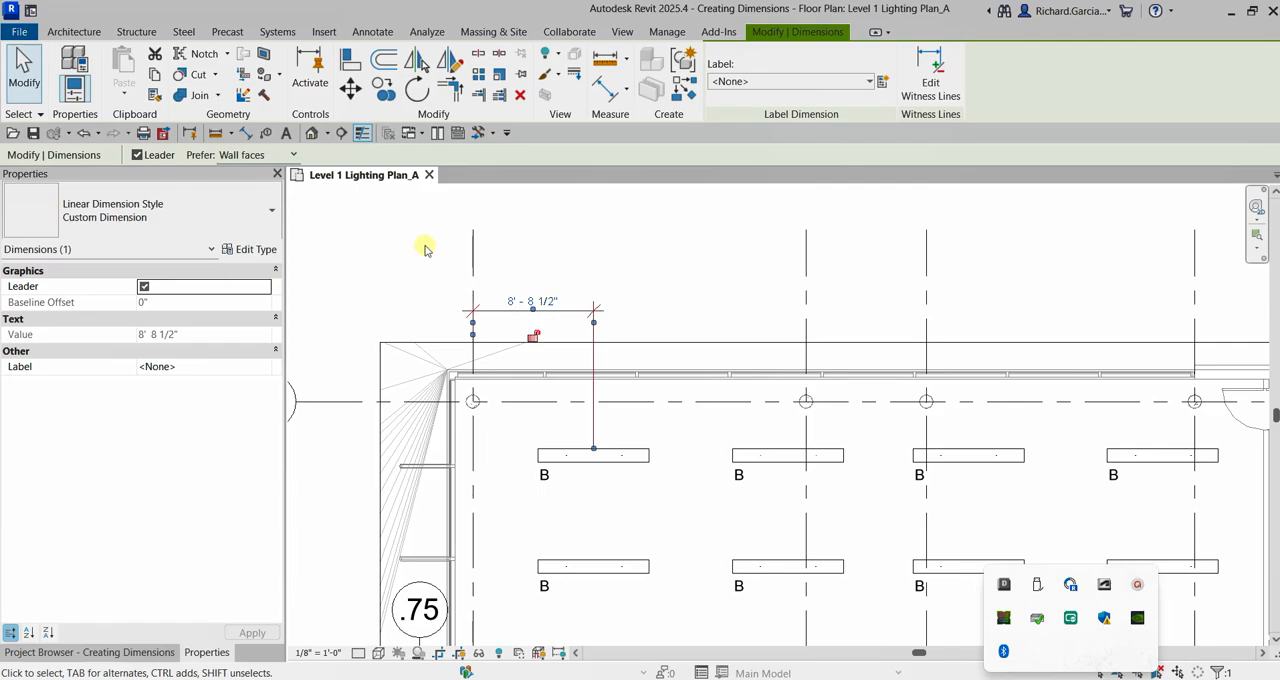
Examine the grid-to-fixture dimension up close and check its assigned dimension style.
click(430, 248)
scroll(485, 295, up, 5)
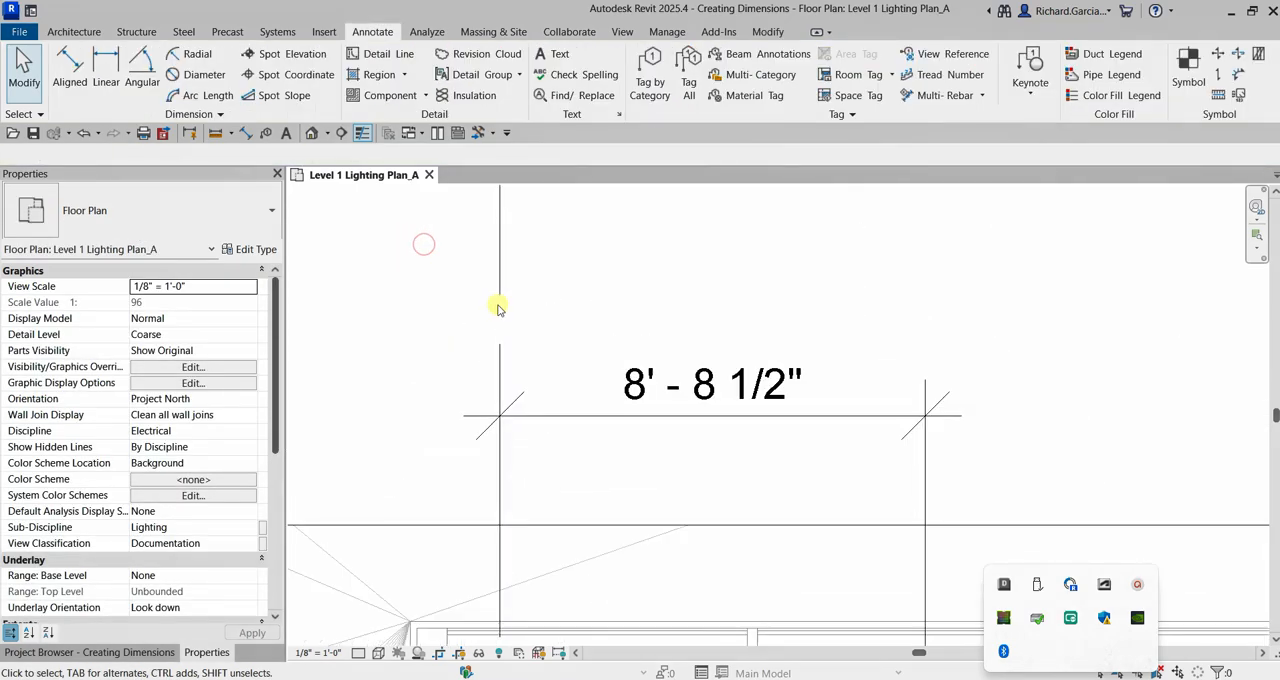
click(727, 418)
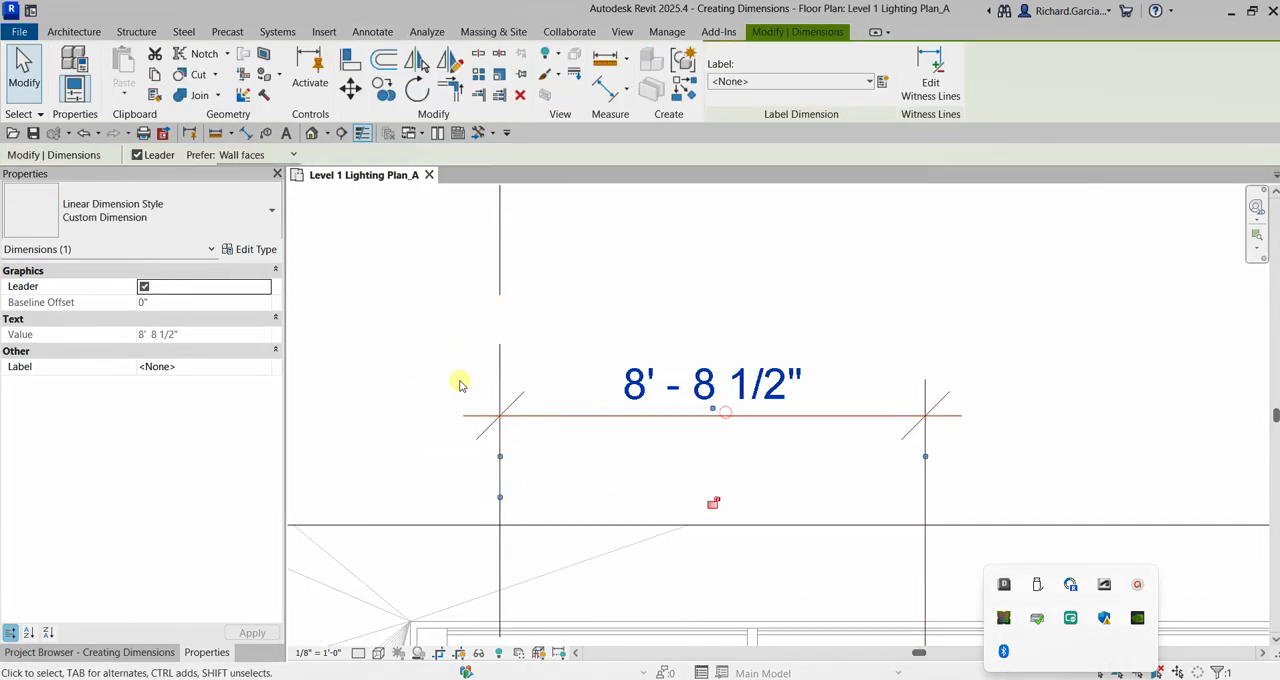
Reopen the selected dimension's Custom Dimension type properties and apply a text offset of .1mm.
click(134, 220)
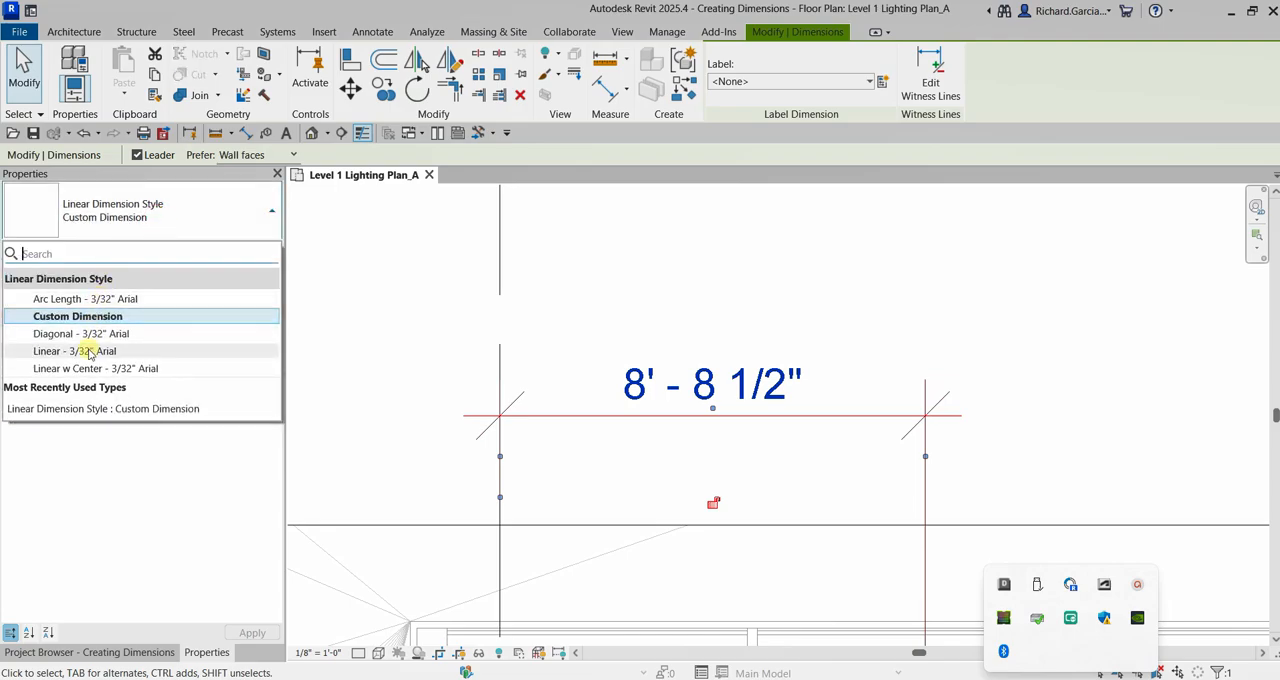
click(148, 219)
click(246, 250)
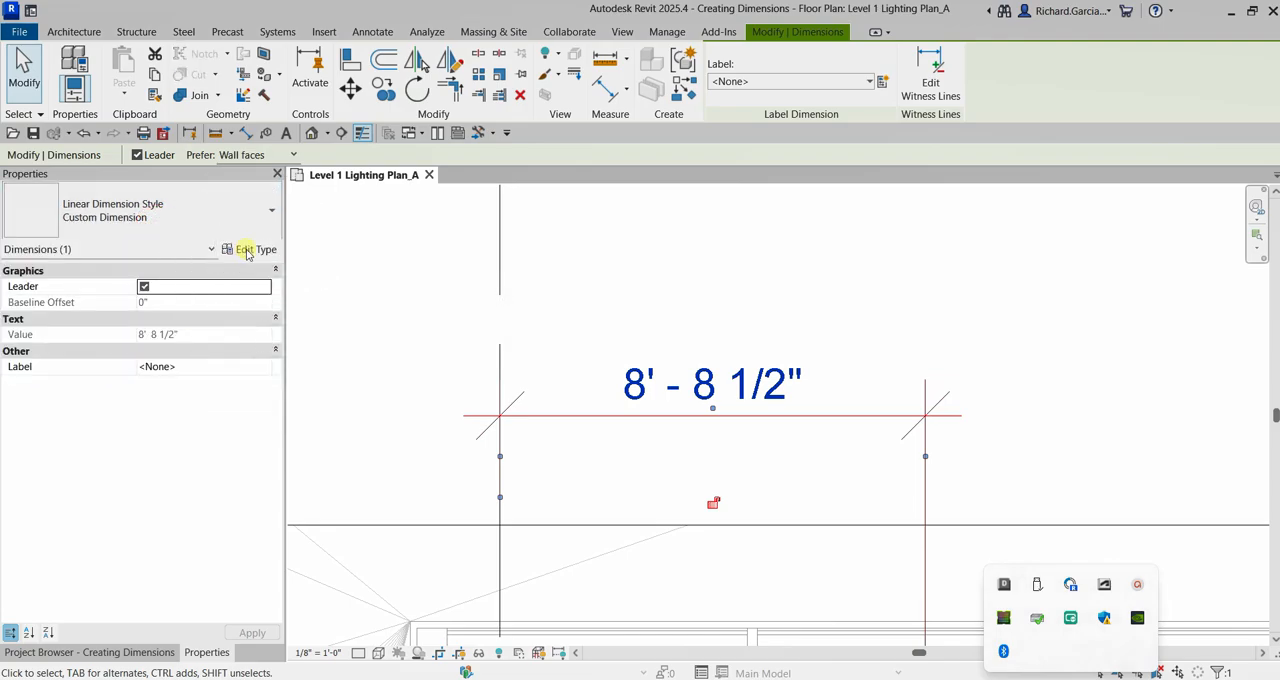
drag(652, 90, 394, 83)
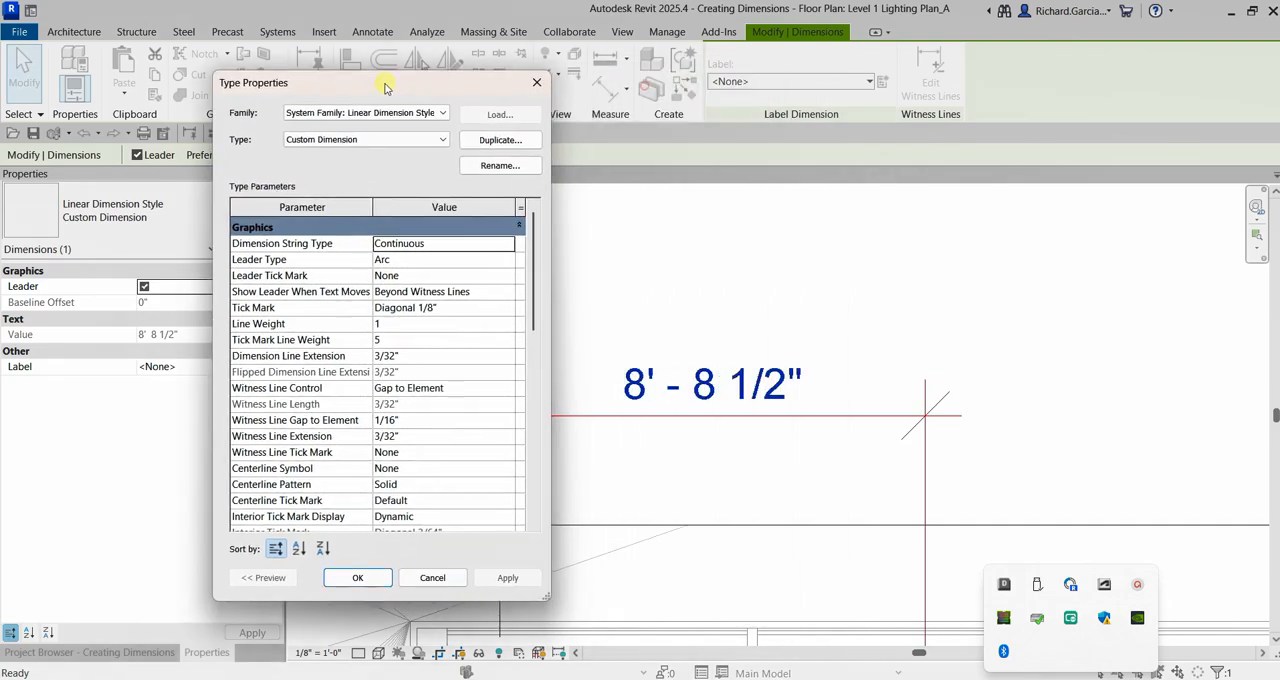
scroll(430, 388, down, 6)
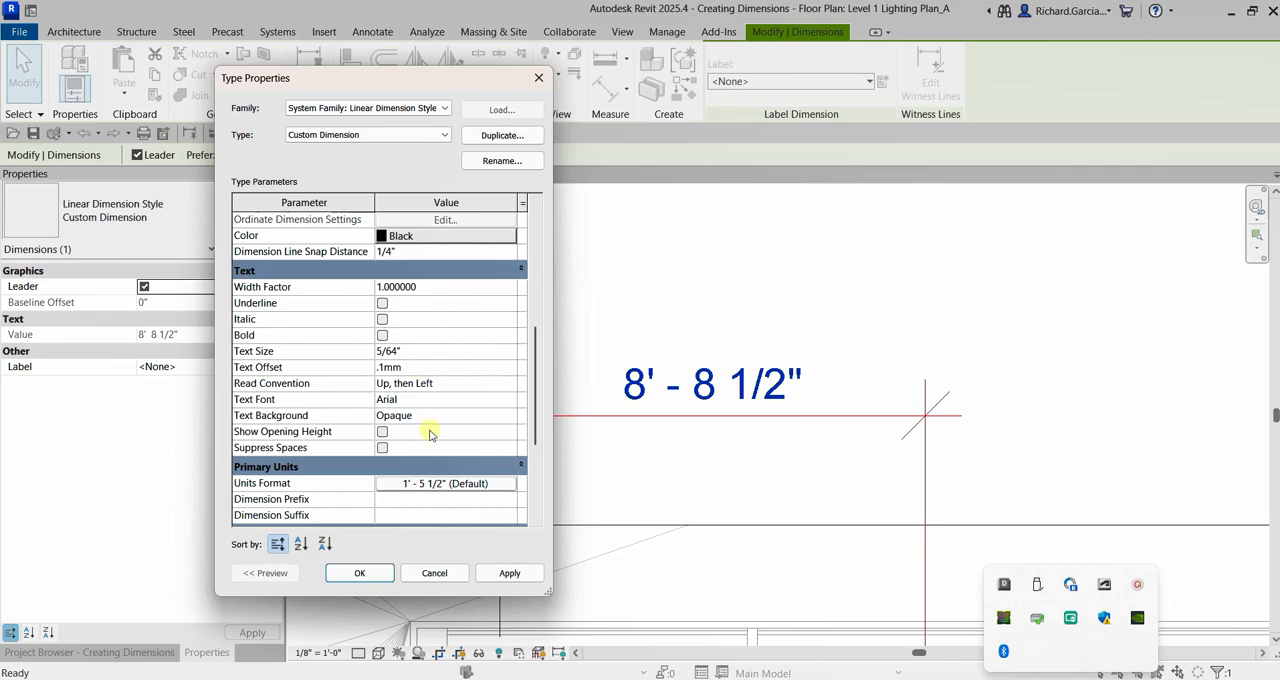
click(507, 574)
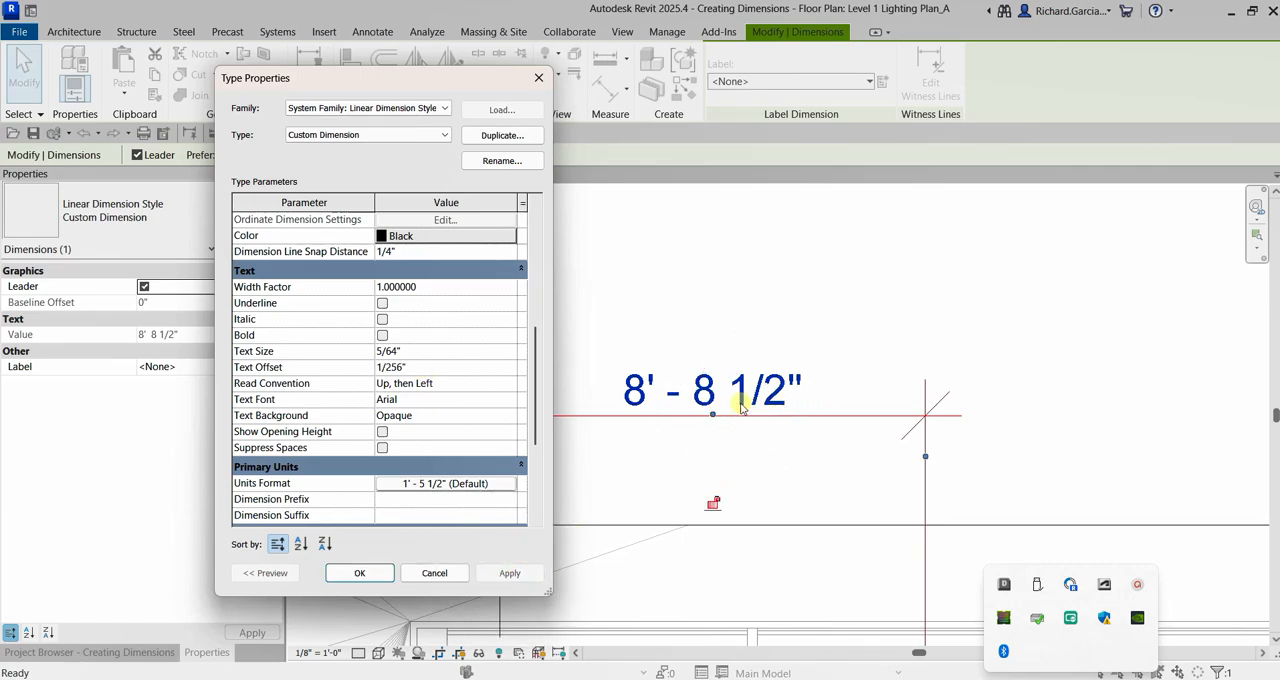
Set the Custom Dimension type's text size to 1.5mm and apply it.
click(419, 353)
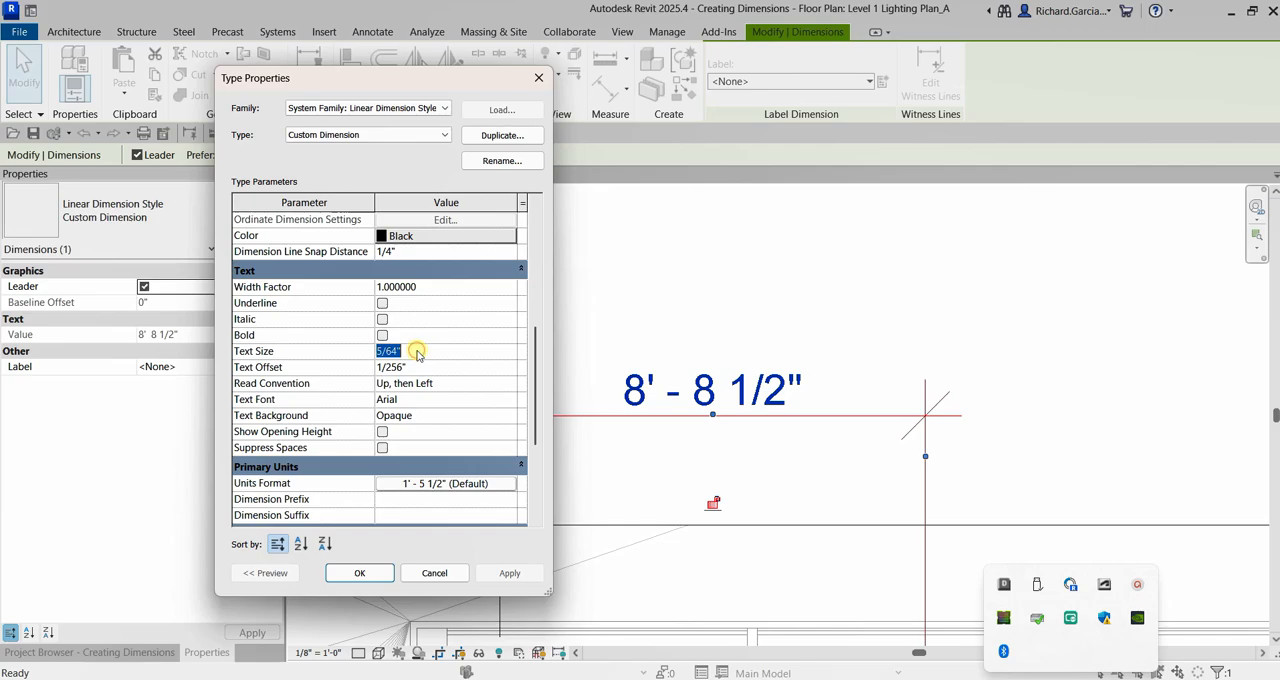
text(13.)
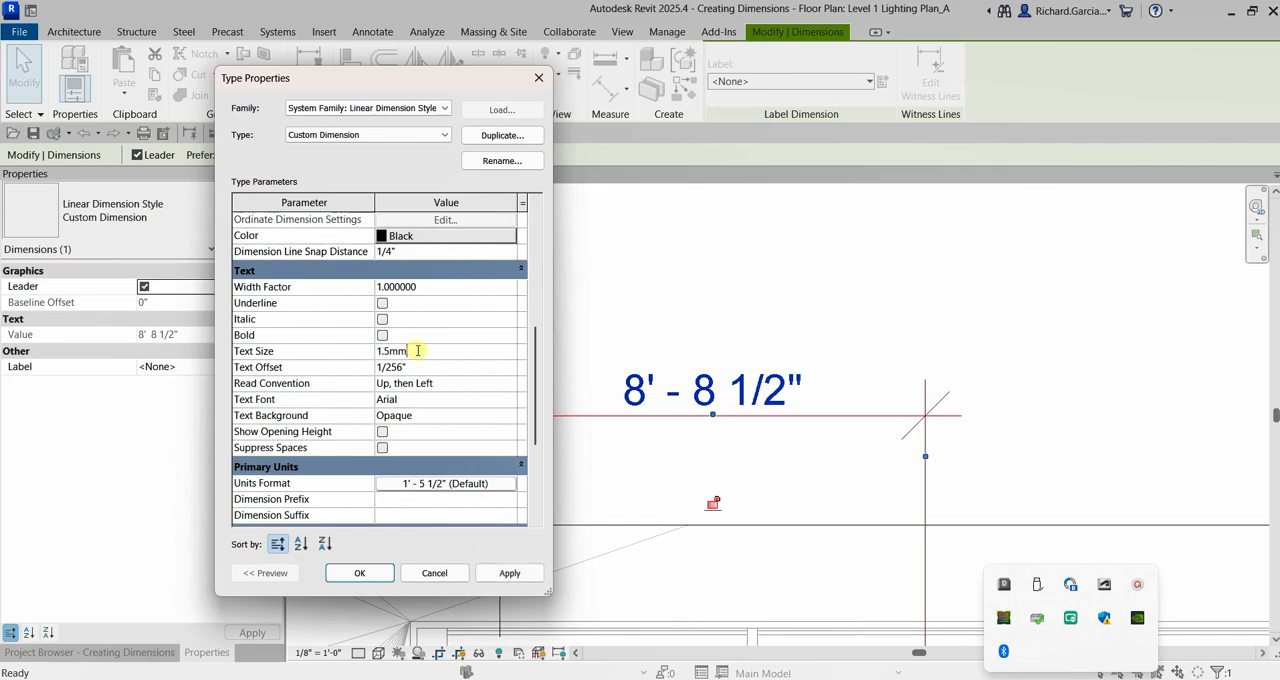
click(505, 573)
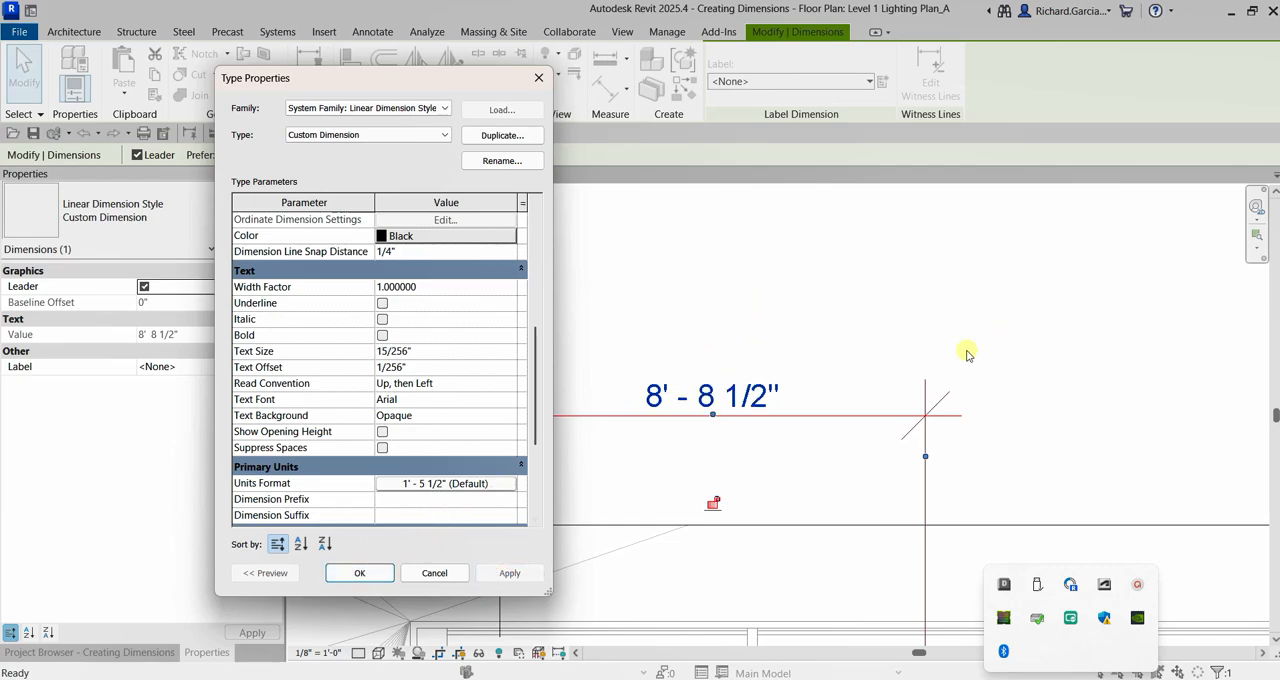
Change the Custom Dimension type's tick mark to Diagonal 3/64" and apply it.
key(ctrl)
scroll(380, 390, up, 6)
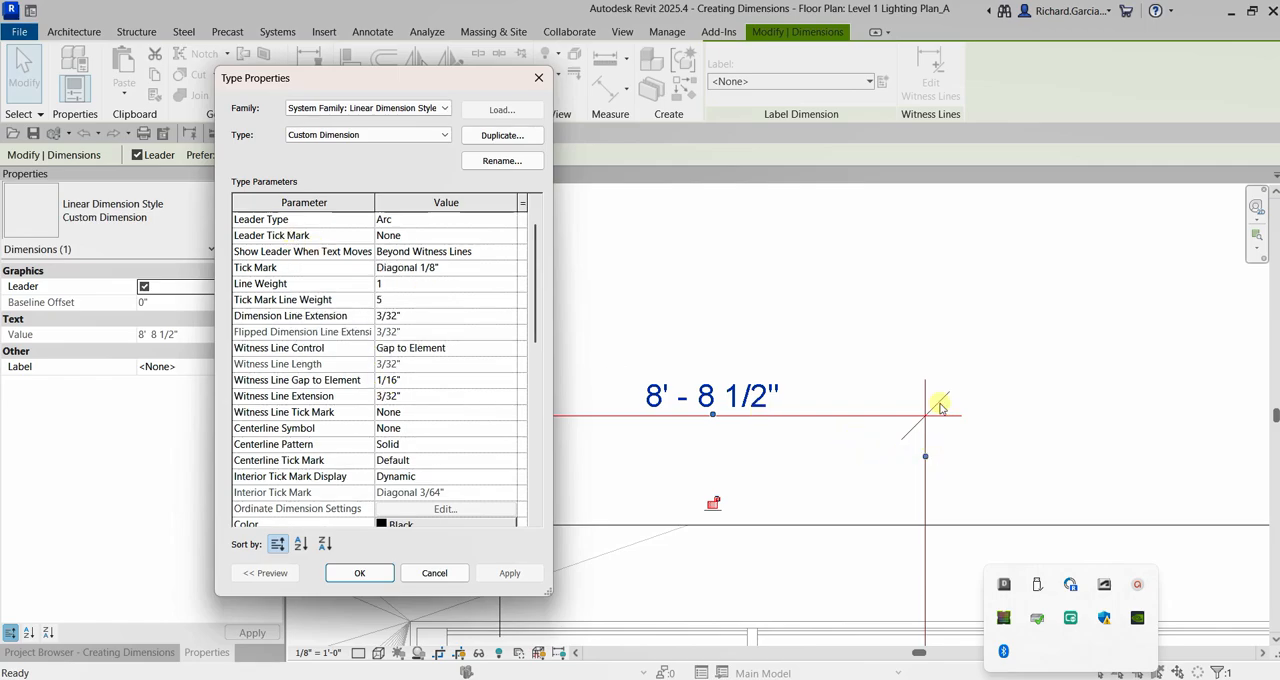
key(ctrl)
scroll(290, 250, up, 1)
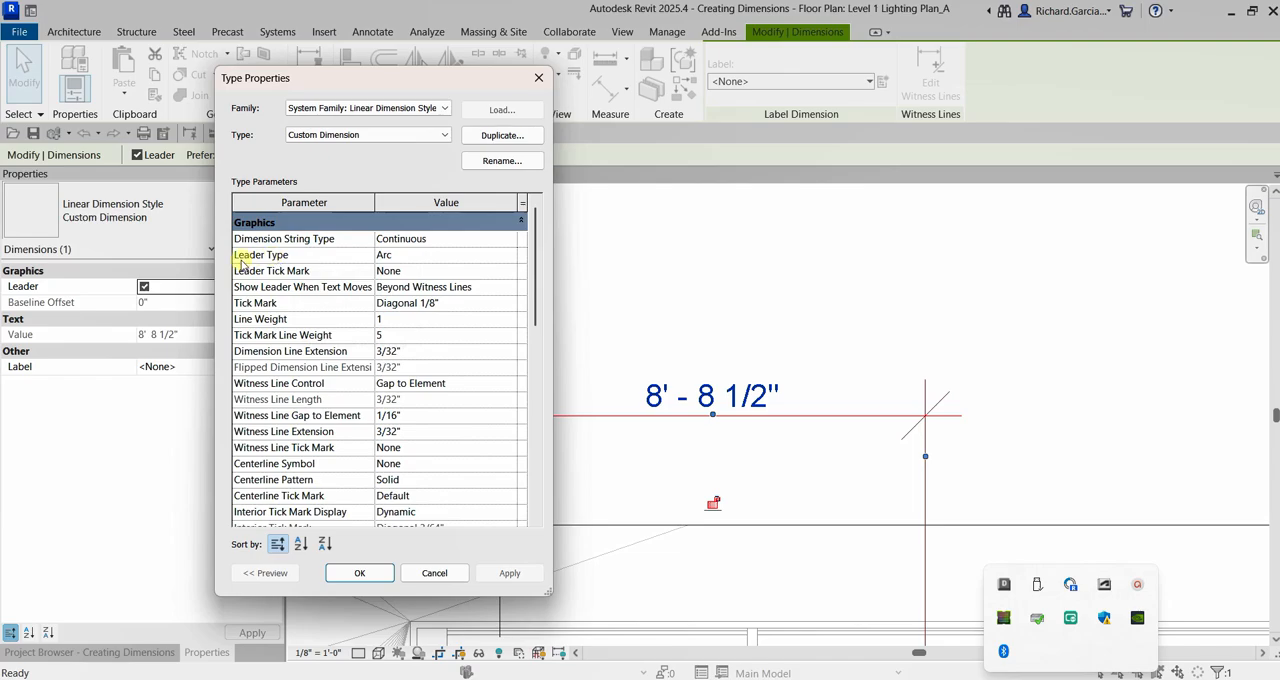
click(397, 257)
click(268, 304)
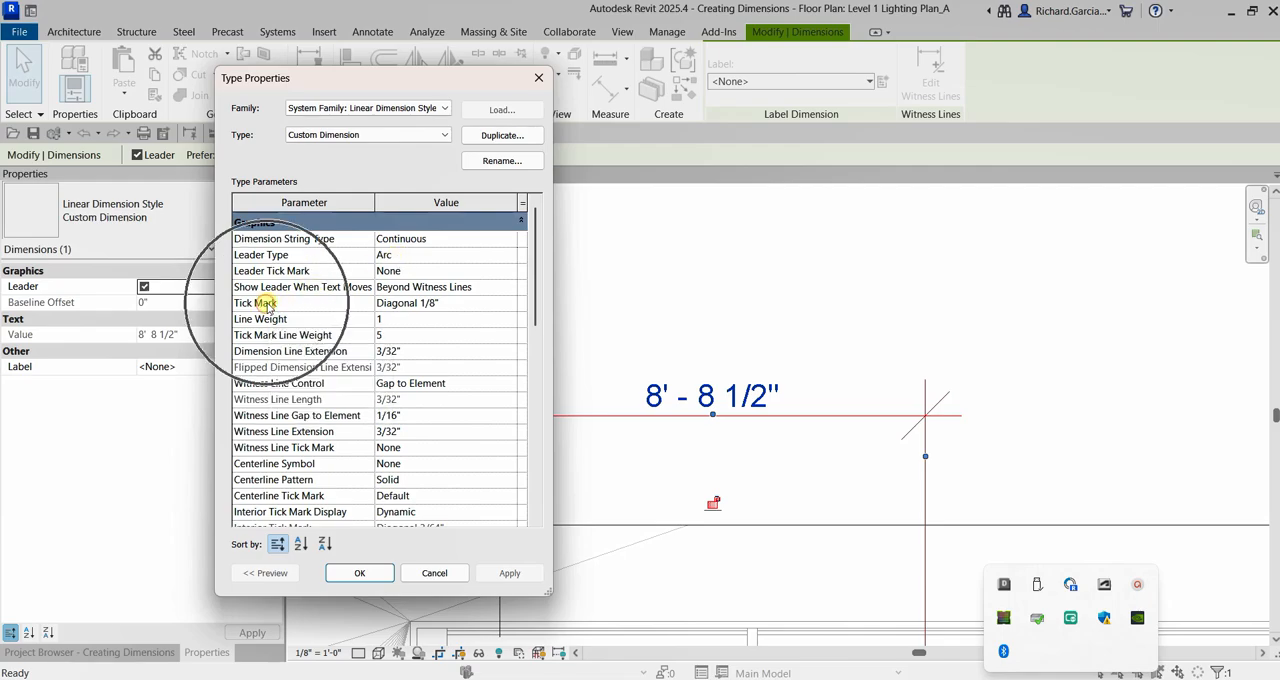
click(512, 305)
click(510, 305)
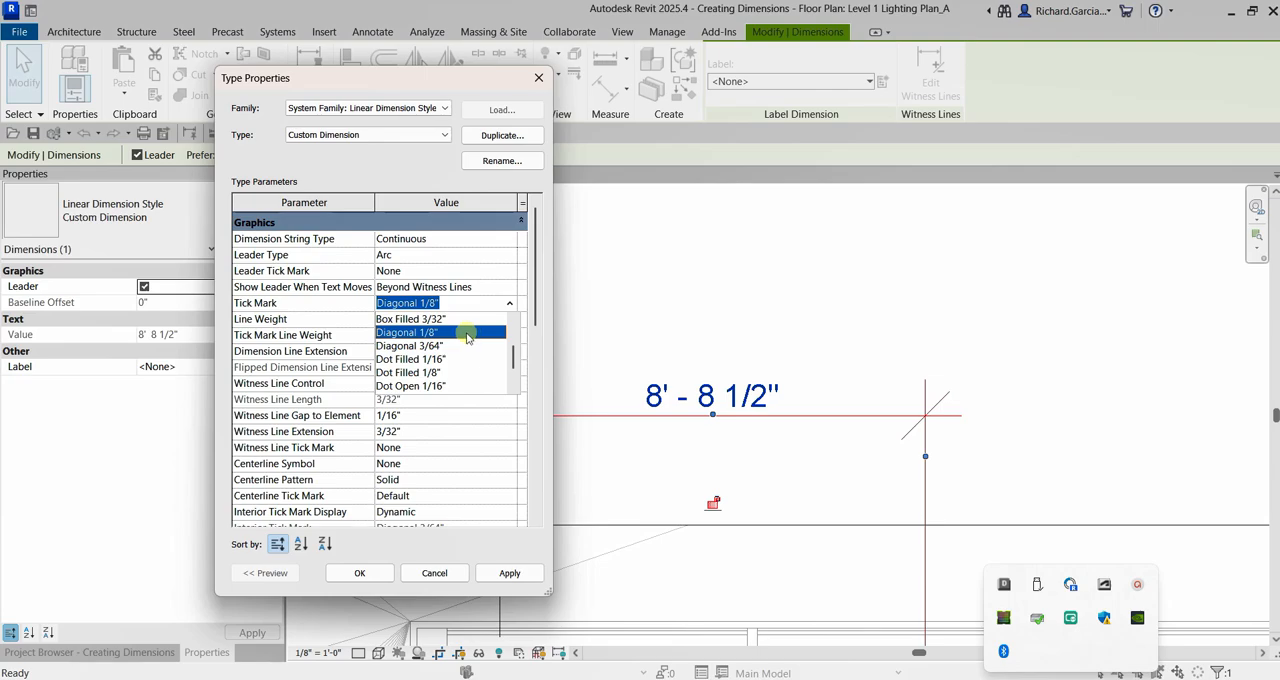
click(424, 346)
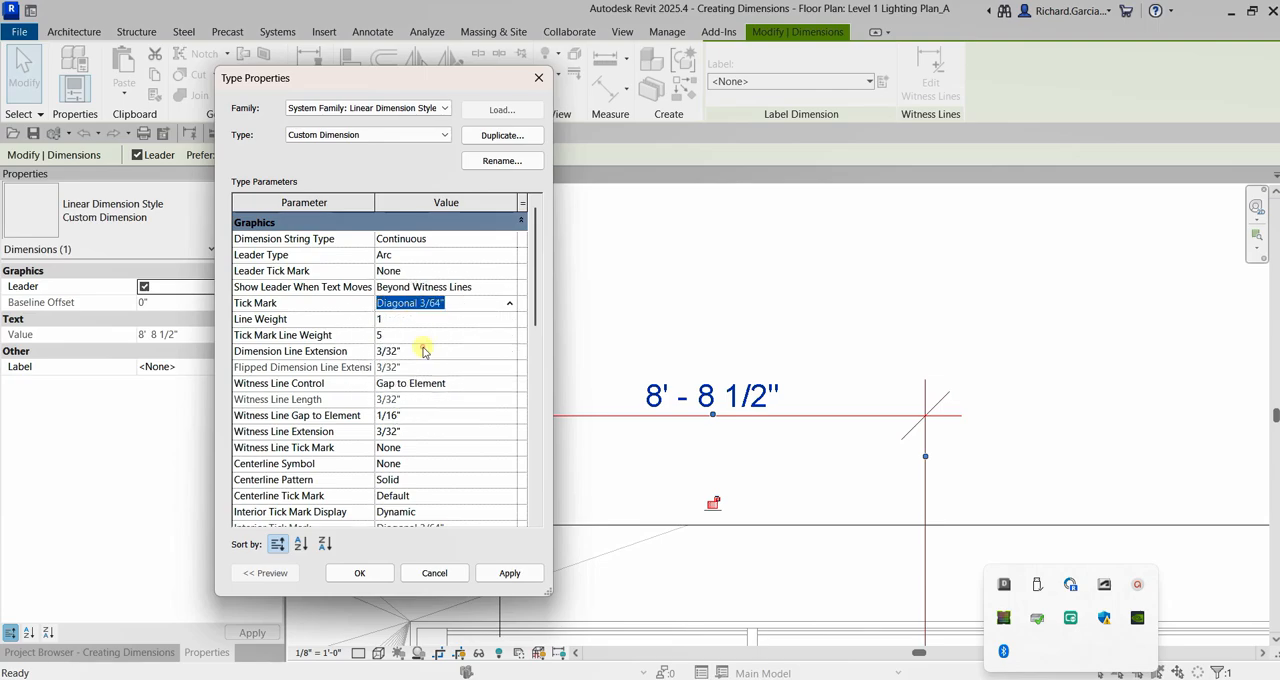
click(509, 573)
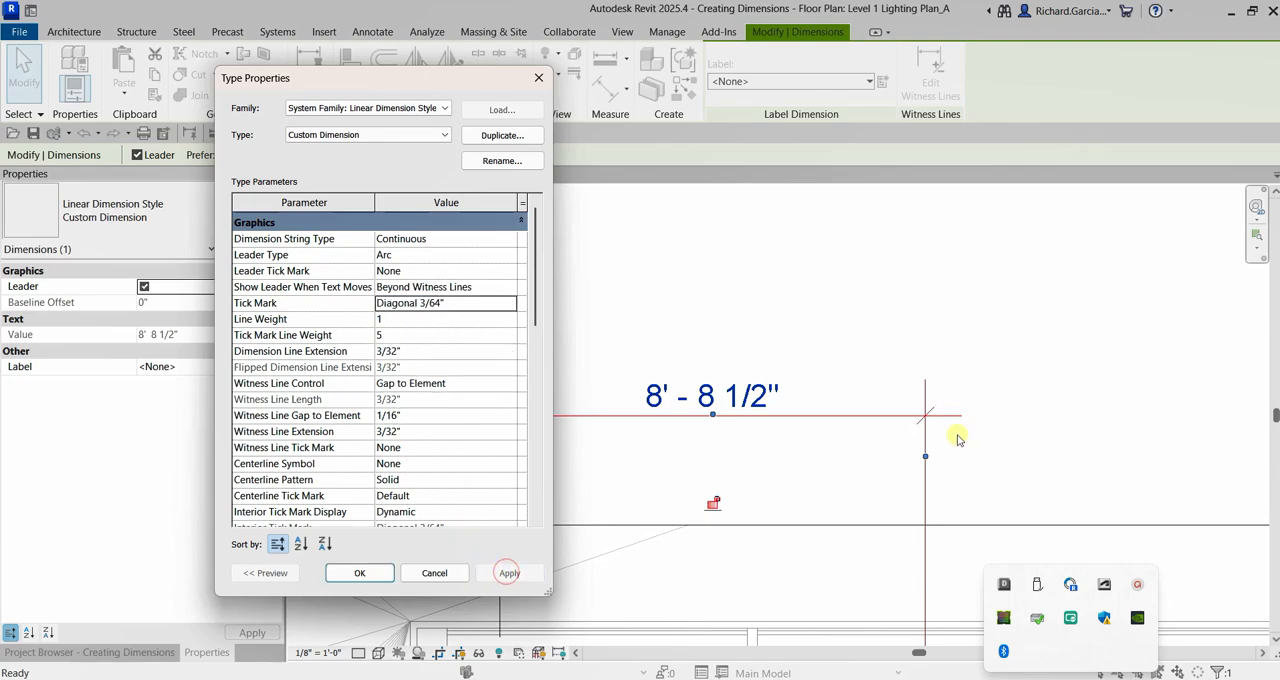
click(926, 409)
Set the Custom Dimension type's dimension line extension to 3/64" and apply it.
mouse_move(270, 356)
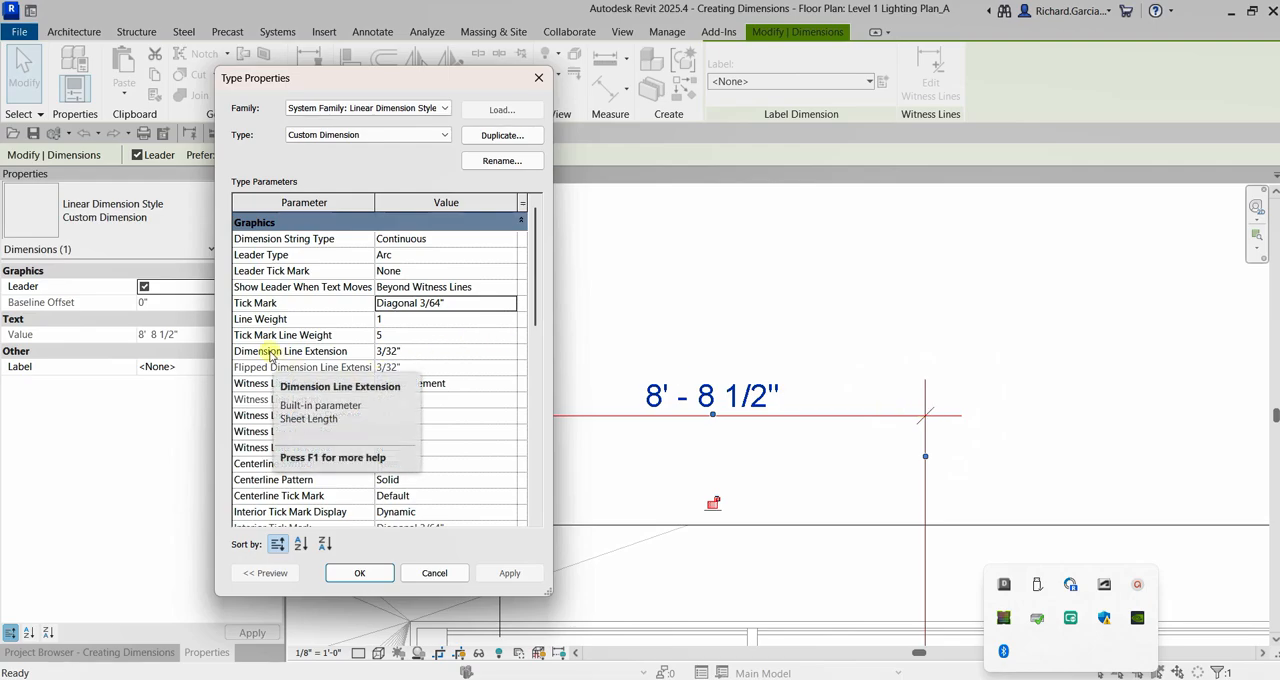
click(423, 350)
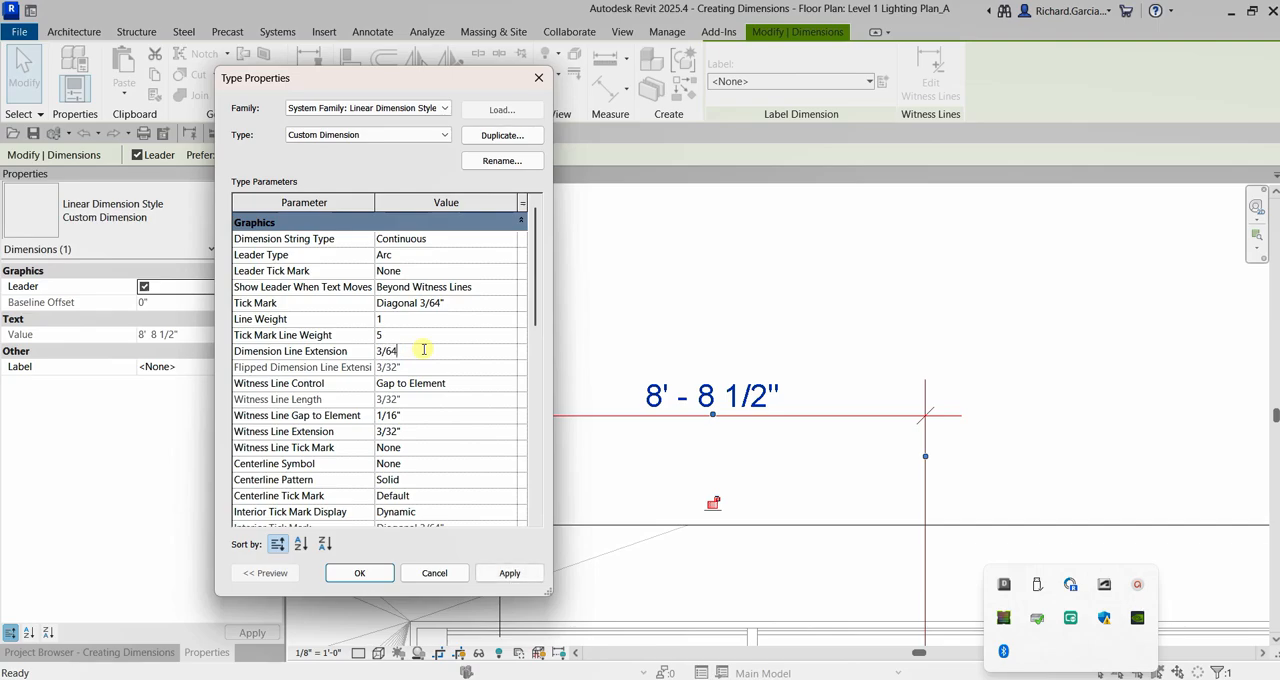
click(412, 335)
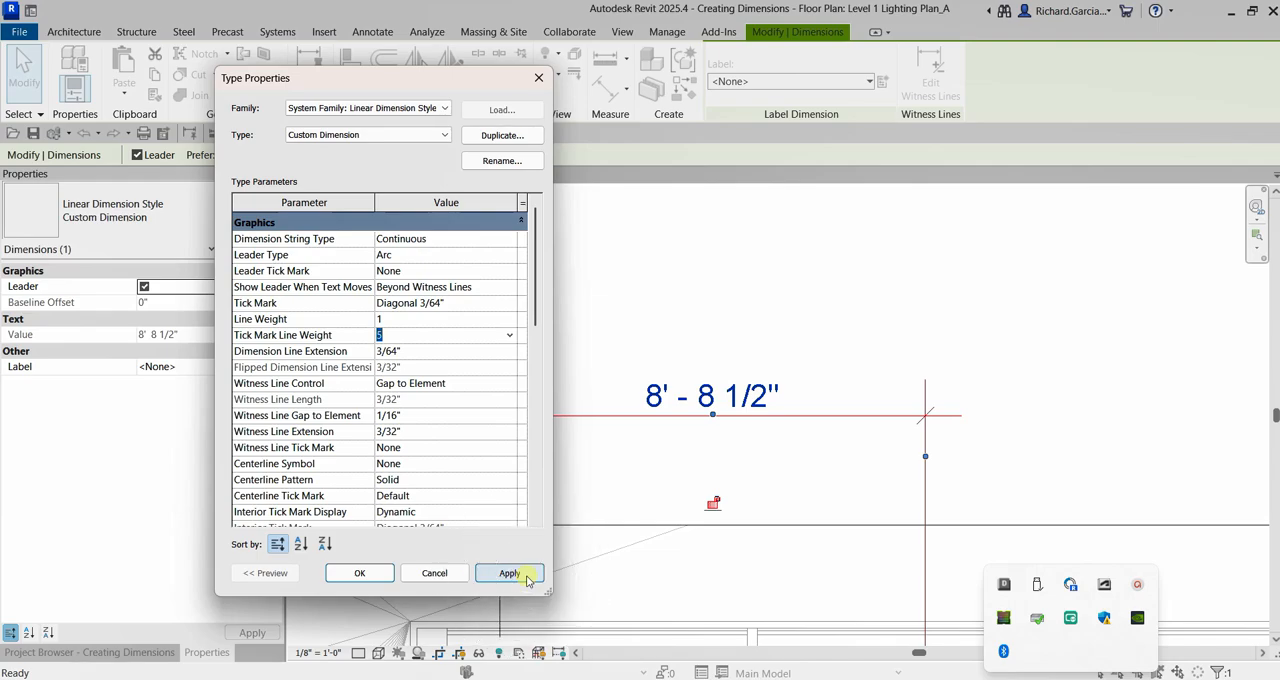
click(525, 578)
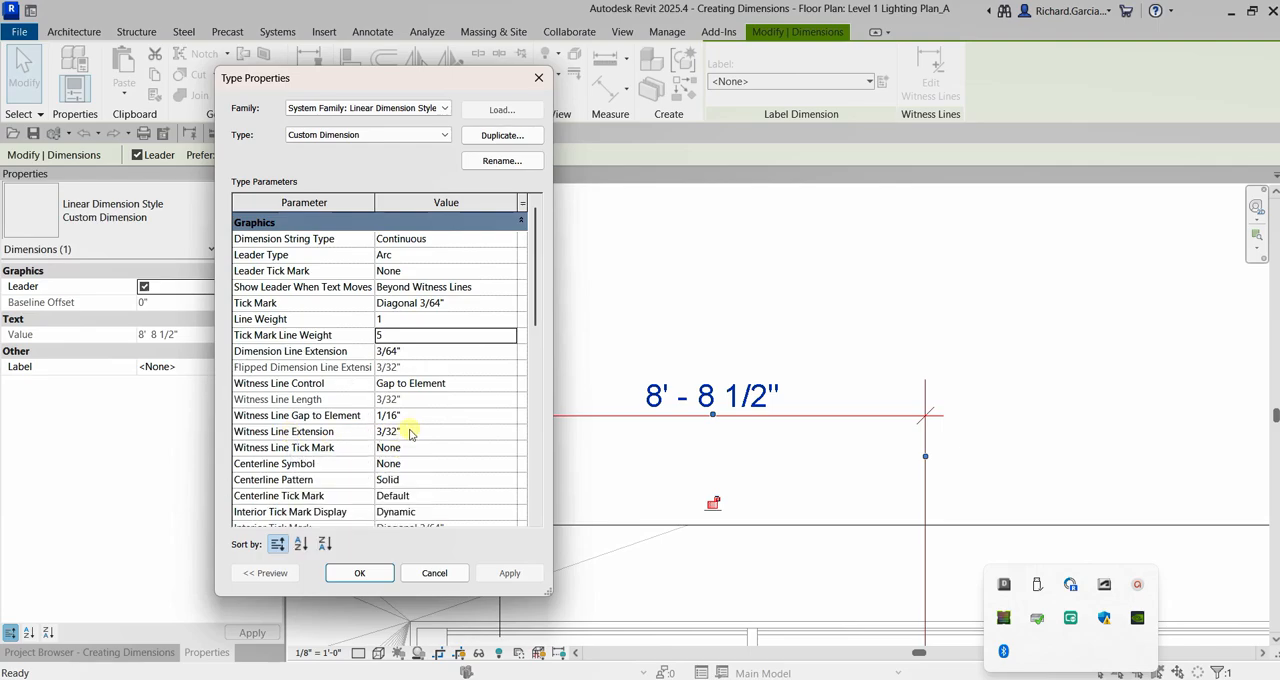
click(924, 395)
Set the Custom Dimension type's witness line extension to 3/64" and apply it.
click(397, 432)
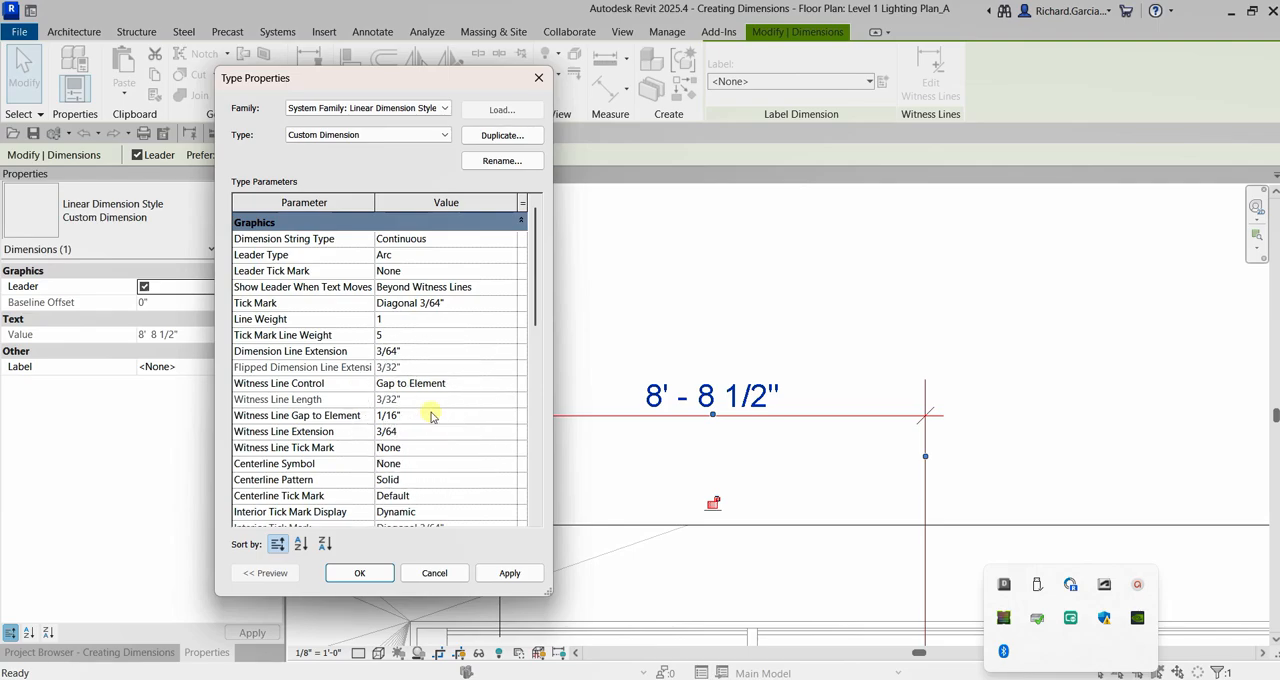
click(431, 416)
click(512, 575)
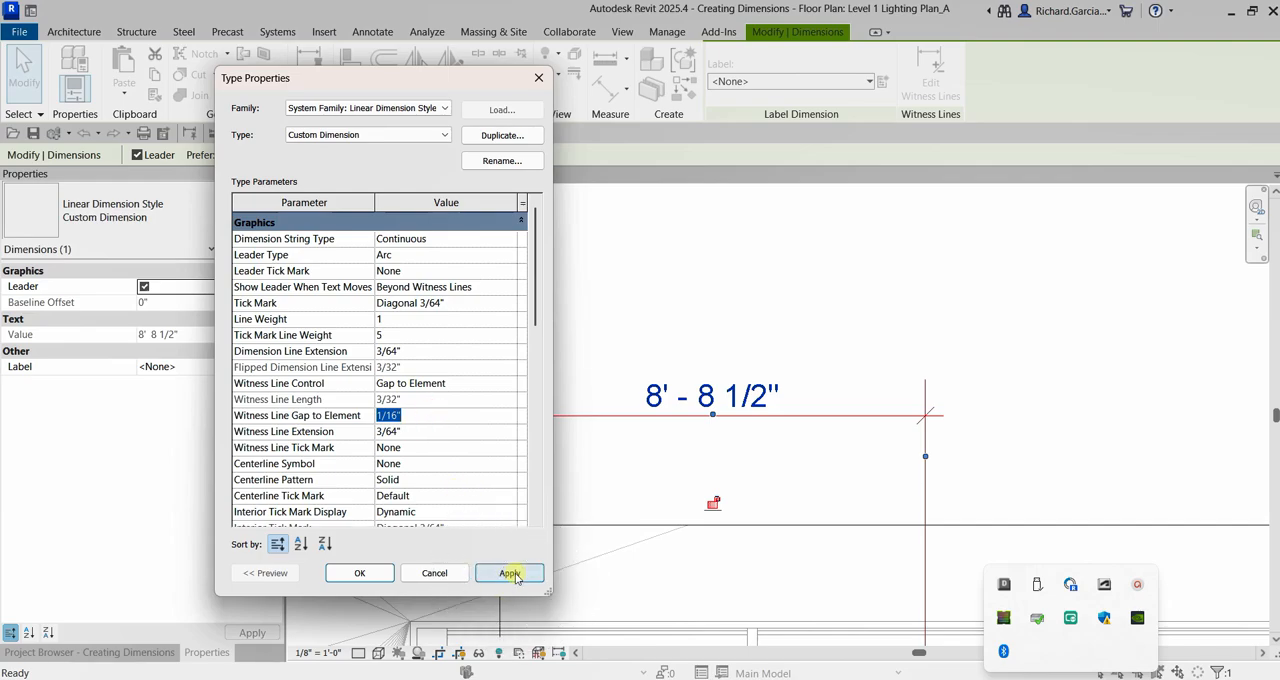
click(941, 418)
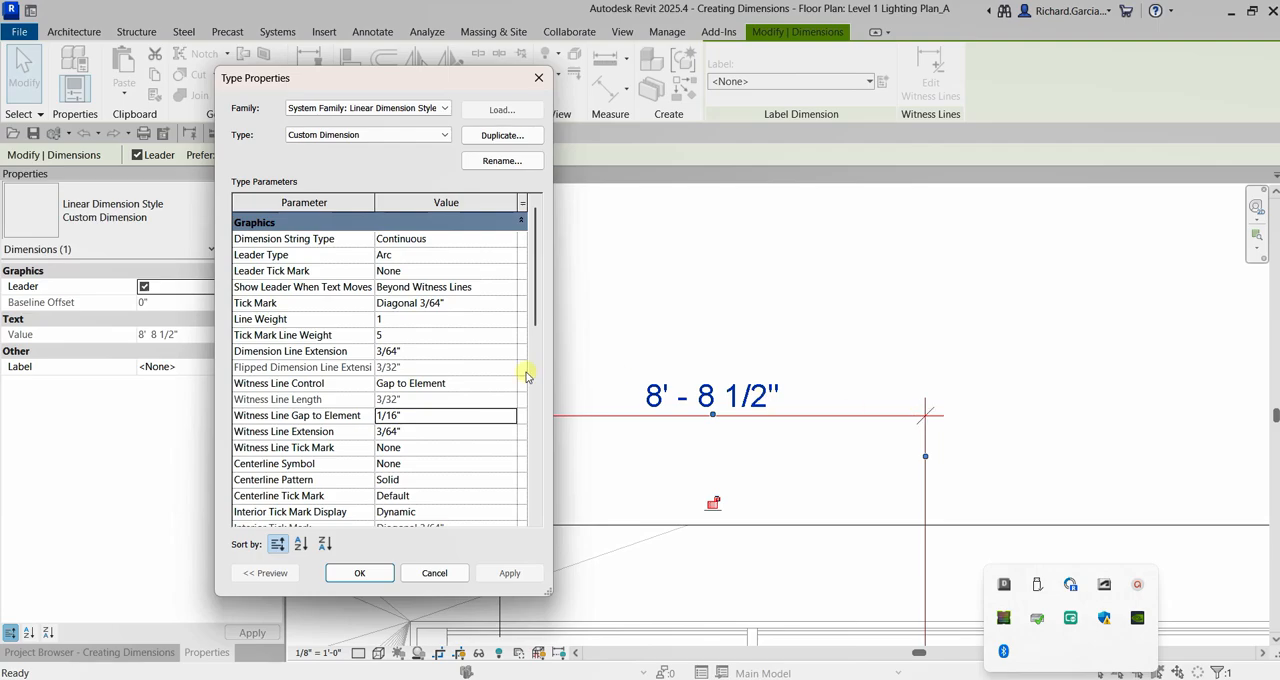
Change the Custom Dimension type's color to red, accept the type properties and deselect the dimension.
scroll(431, 383, down, 4)
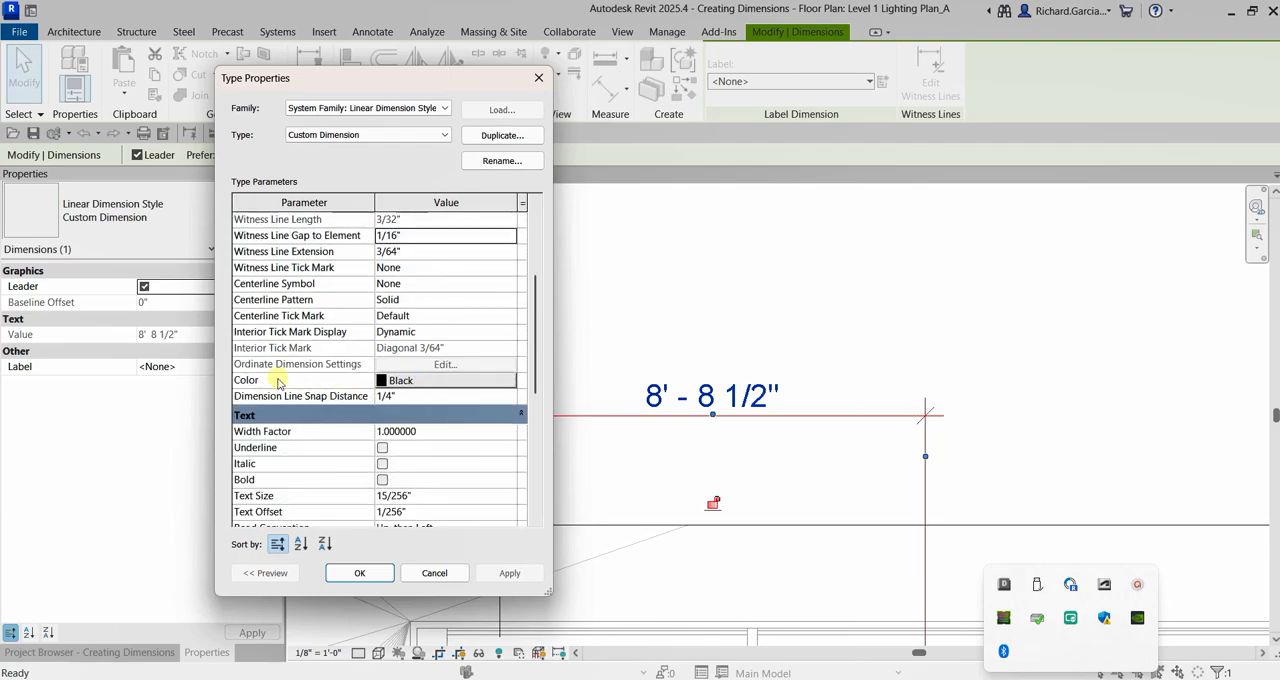
scroll(300, 388, down, 4)
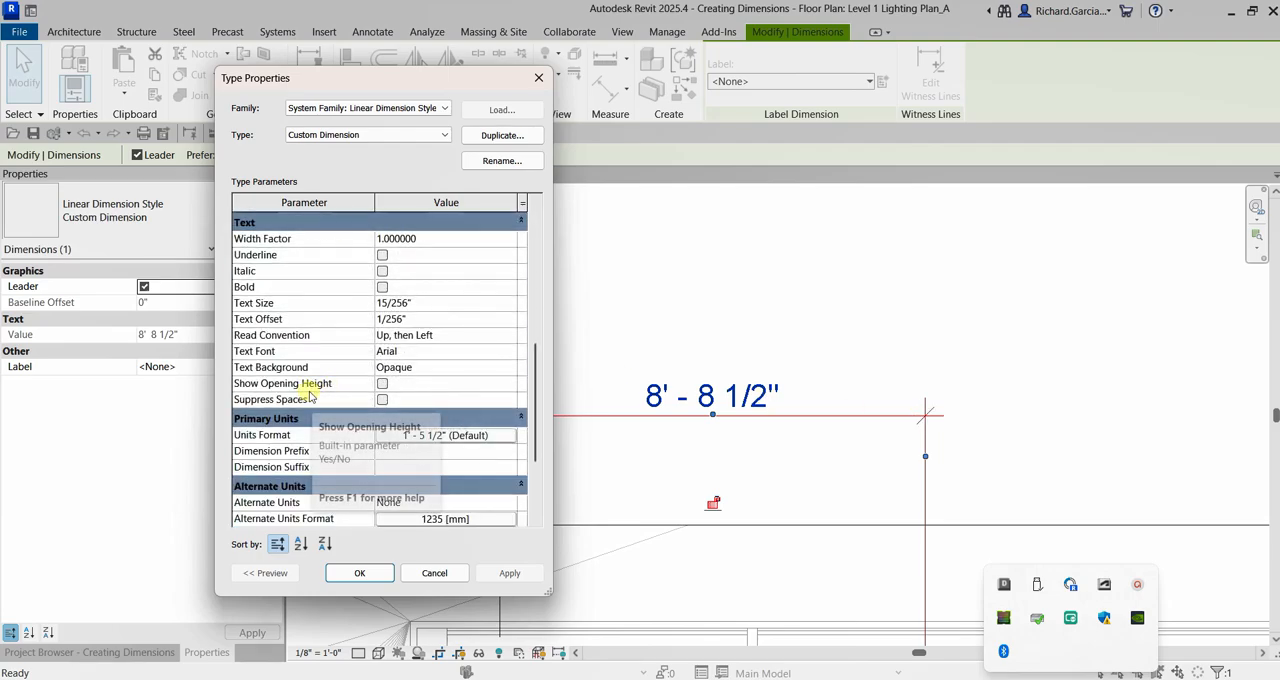
scroll(305, 396, down, 2)
scroll(400, 395, up, 6)
click(418, 382)
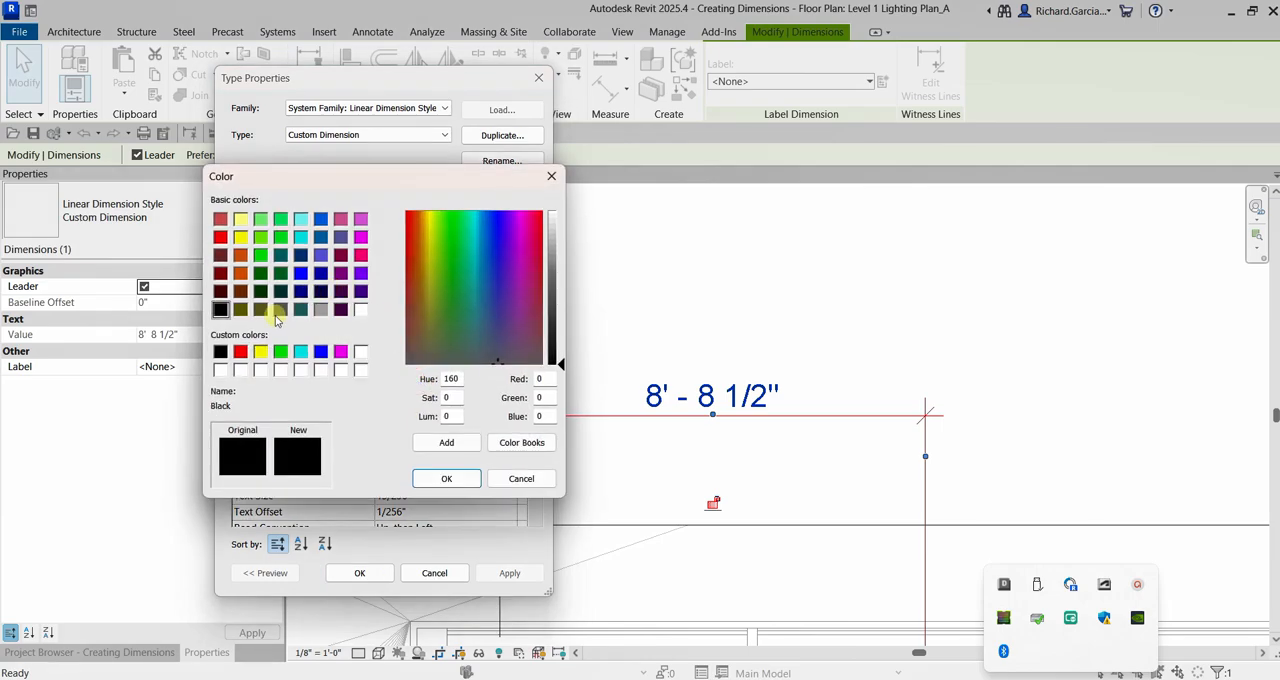
click(240, 351)
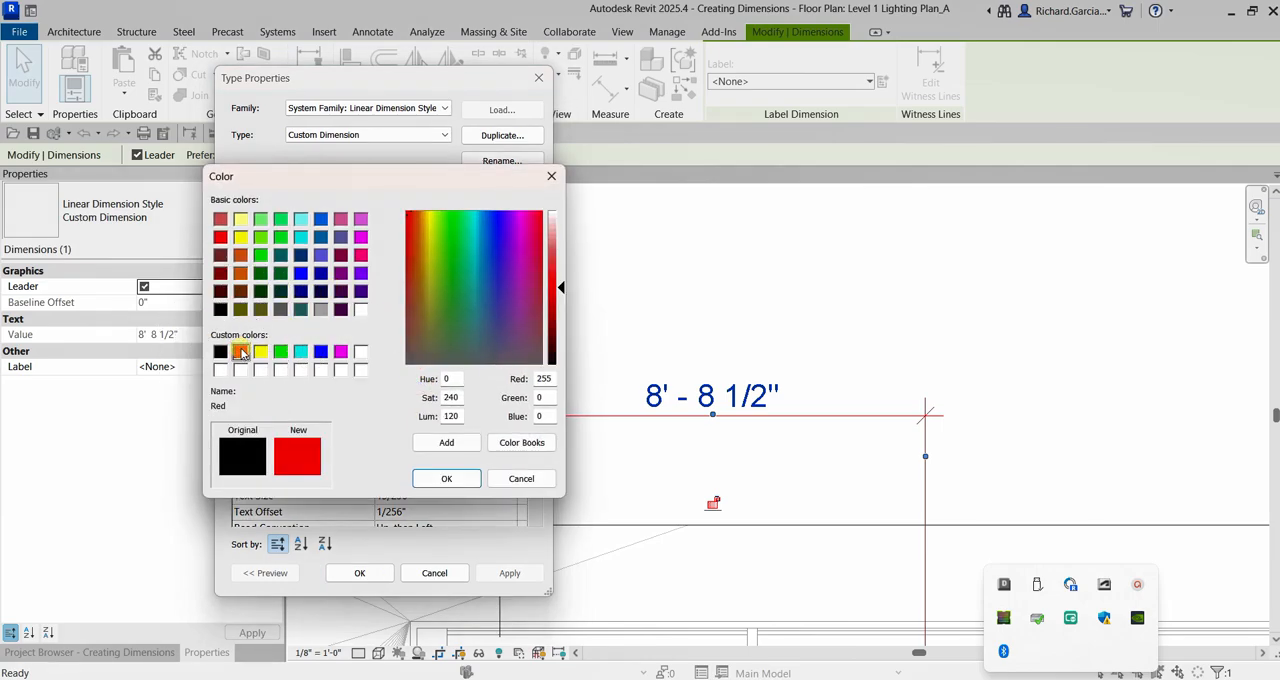
click(450, 479)
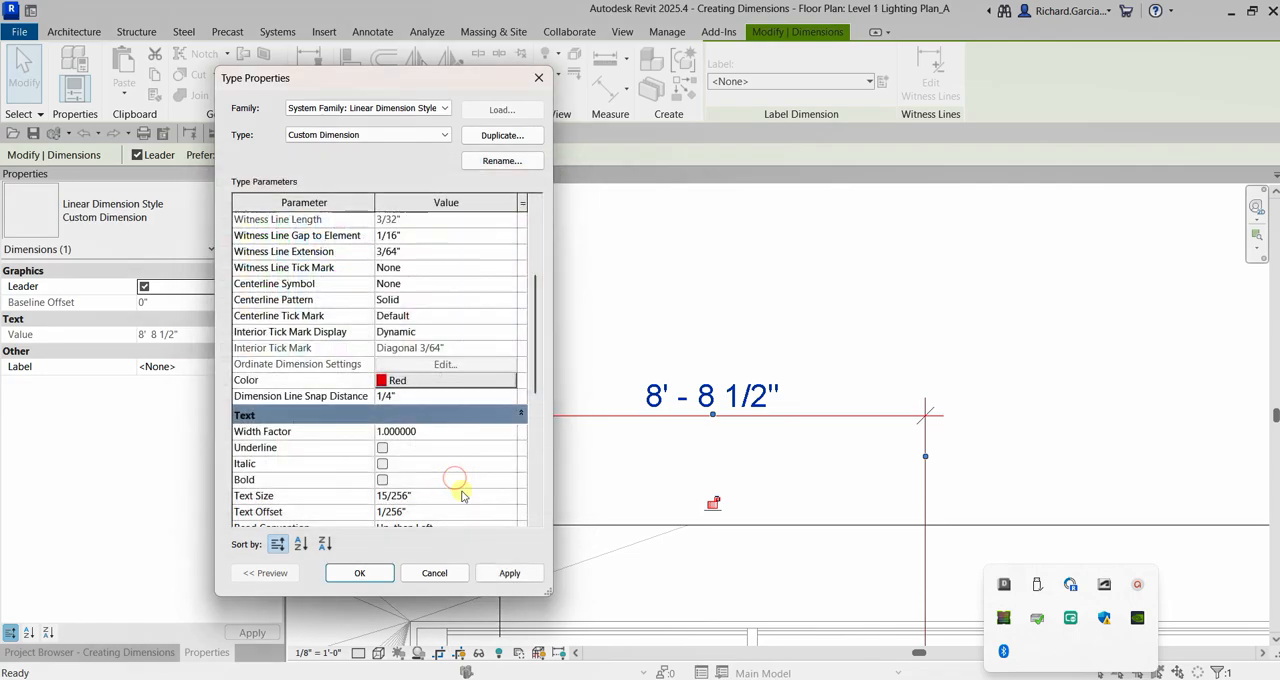
click(508, 574)
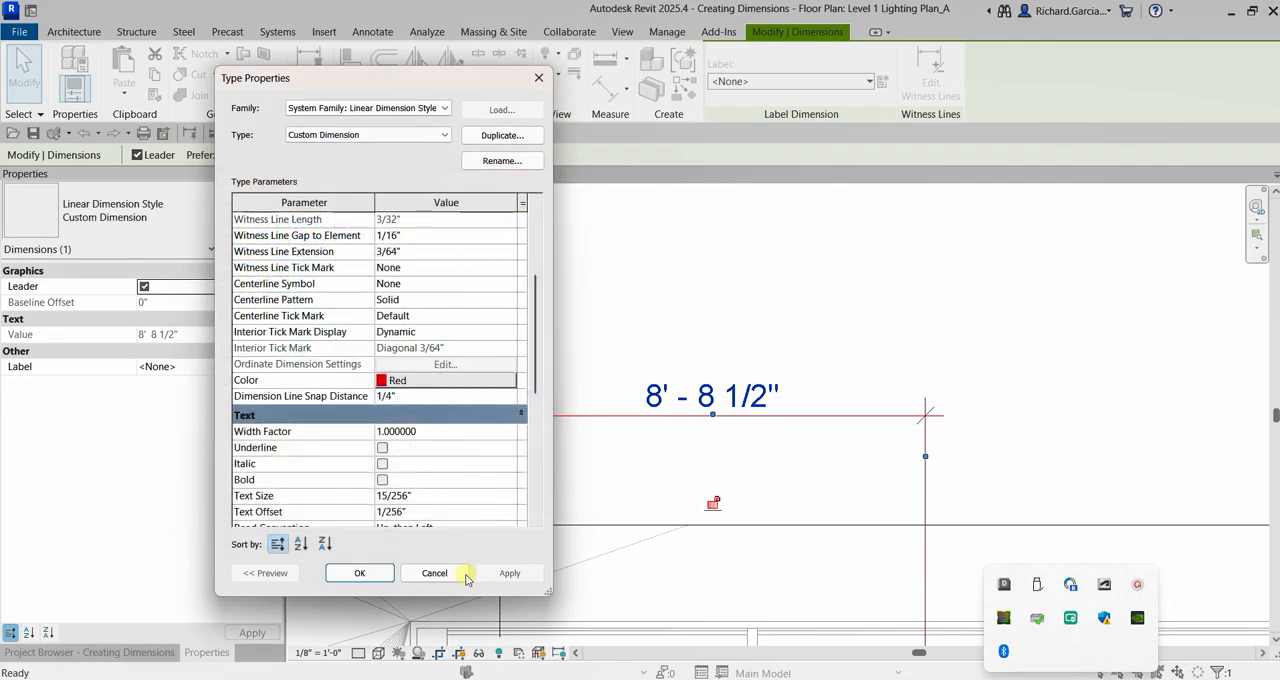
click(360, 573)
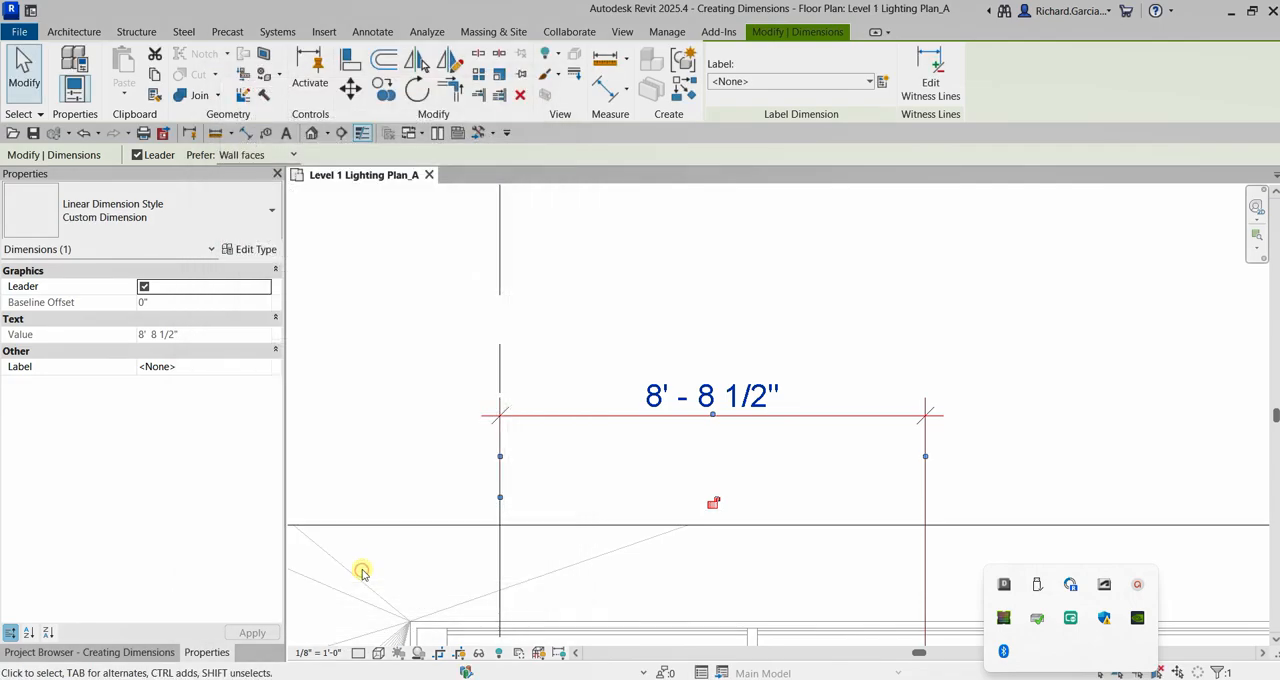
click(1180, 305)
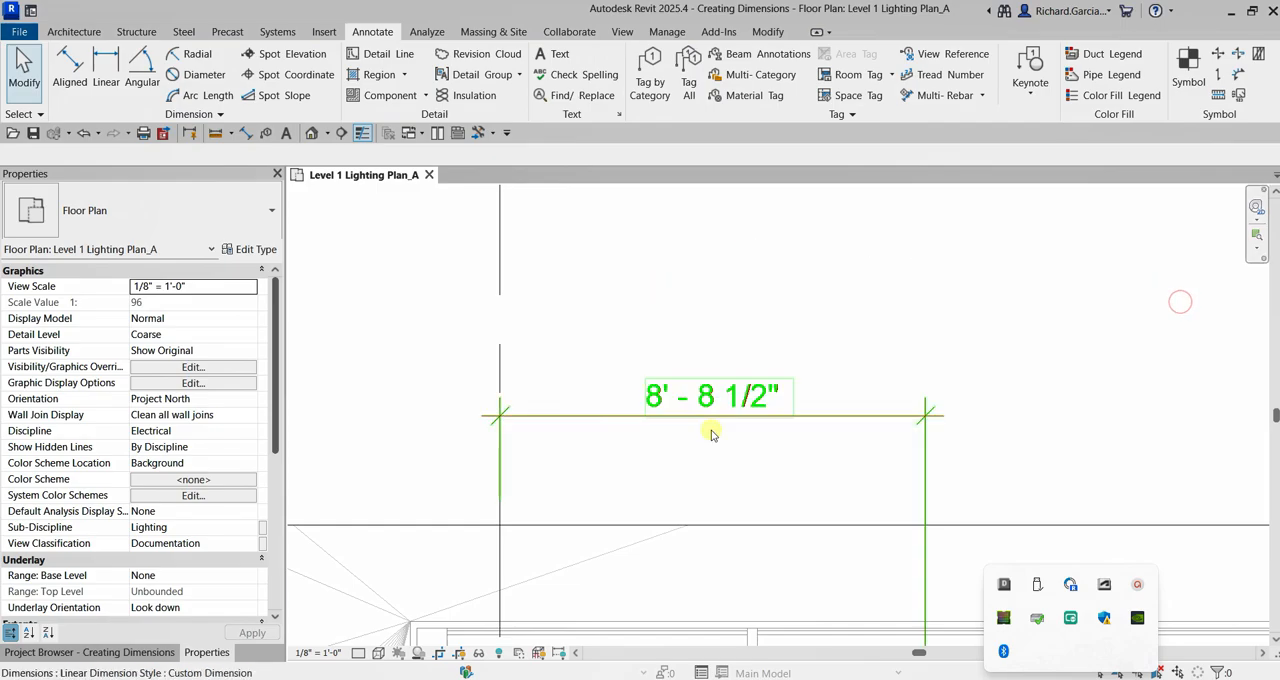
Edit the red dimension's witness lines to extend the string to the centers of the second, third and fourth fixtures in the upper row.
scroll(785, 330, down, 3)
scroll(785, 330, down, 2)
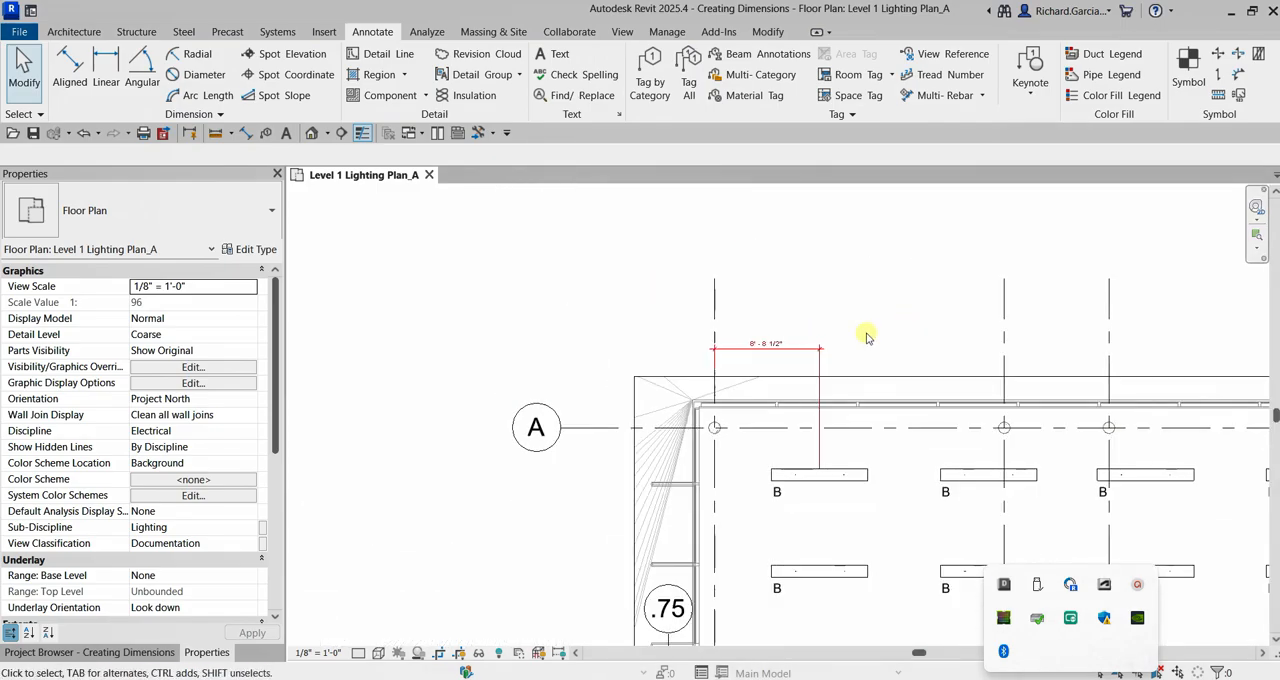
scroll(866, 337, up, 3)
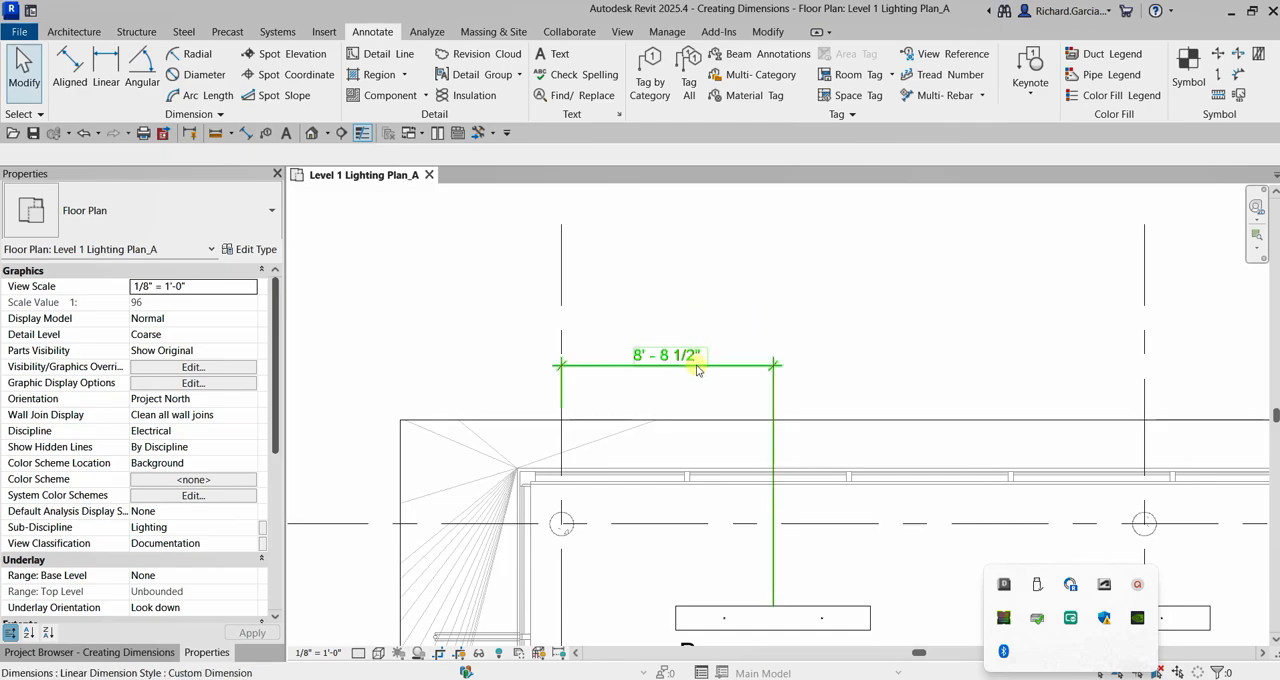
scroll(697, 369, down, 3)
middle_drag(806, 374, 608, 405)
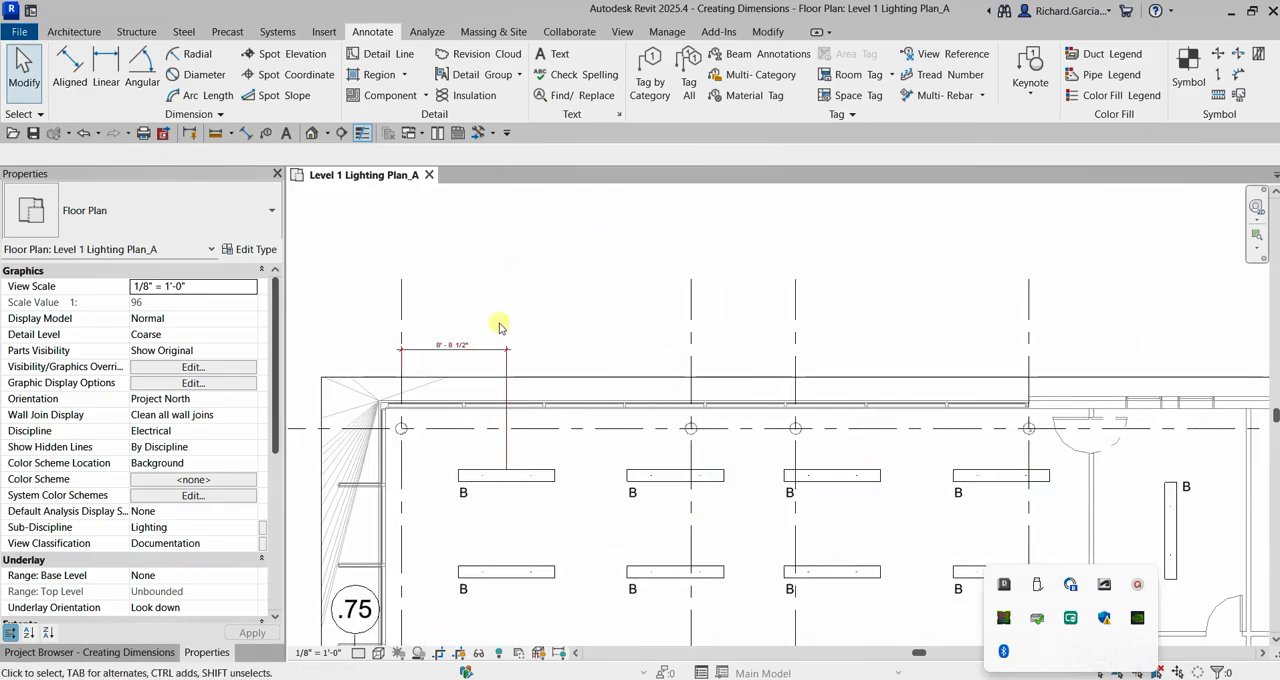
click(483, 349)
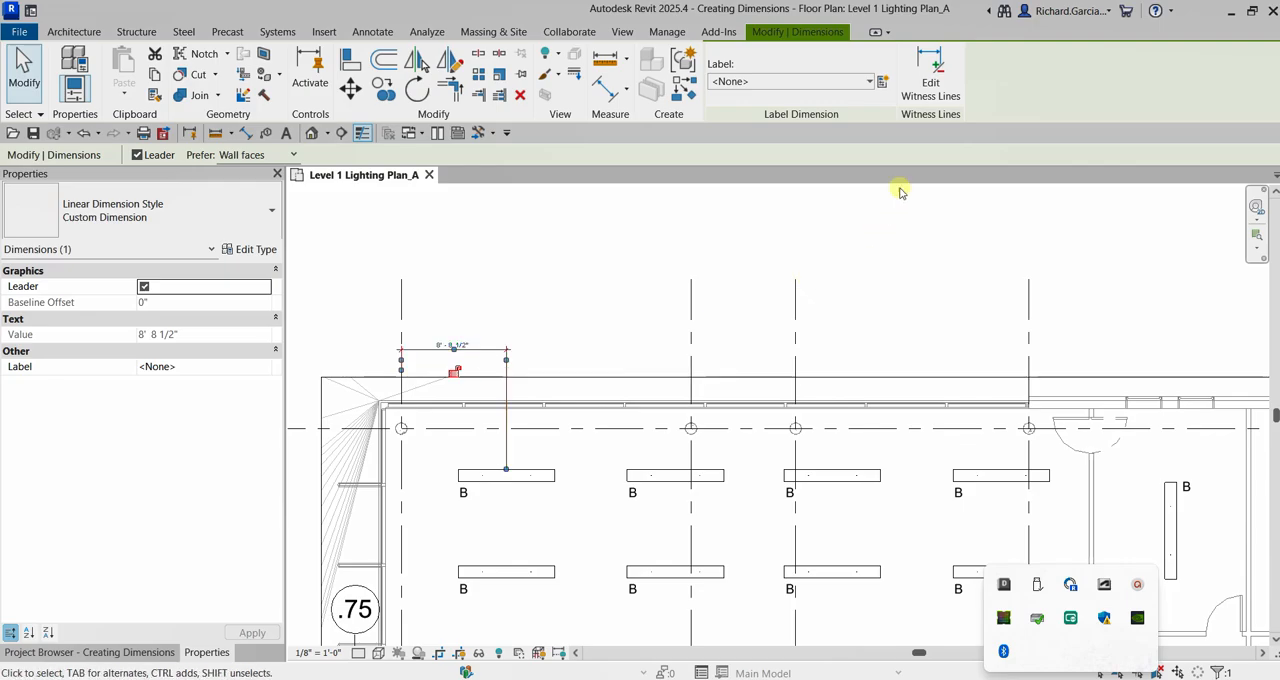
click(930, 88)
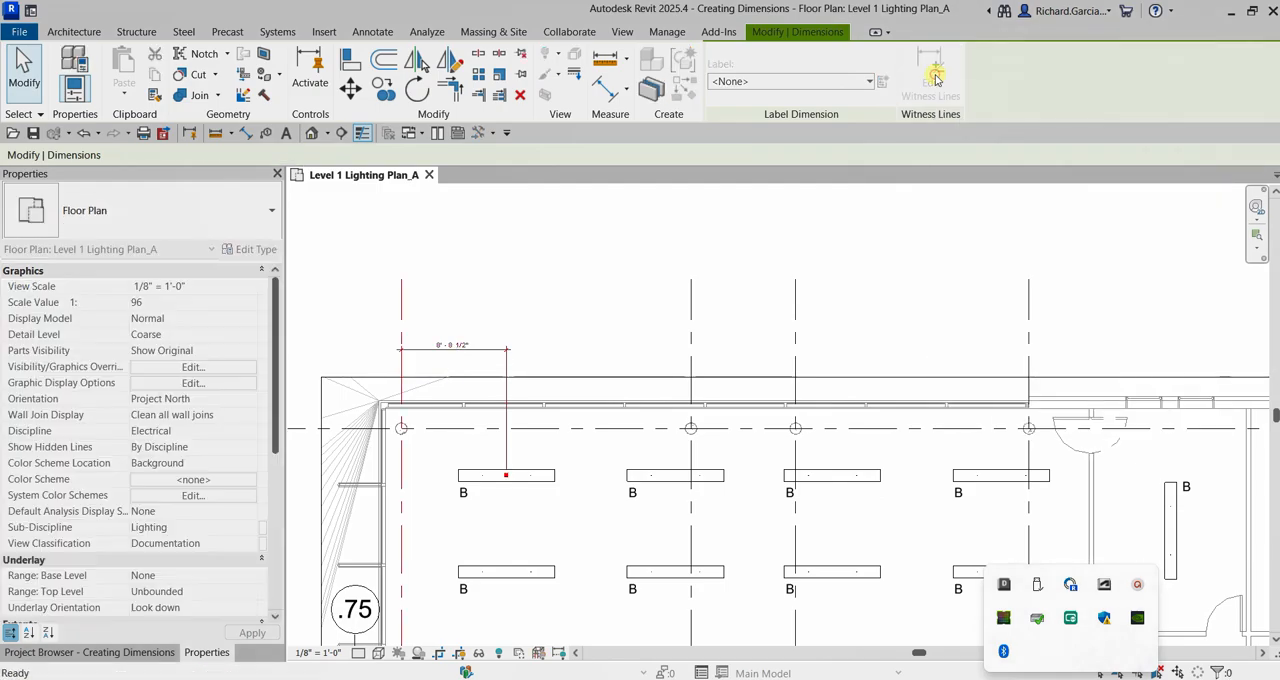
scroll(603, 350, up, 2)
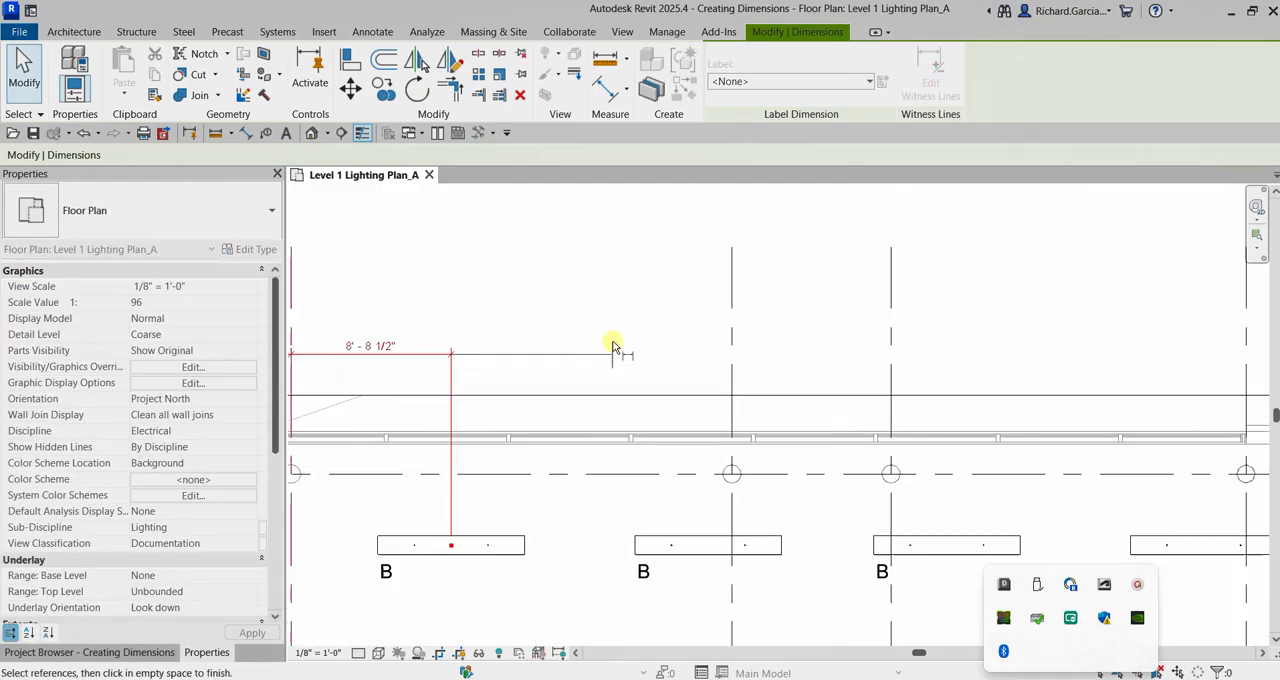
click(708, 548)
click(963, 548)
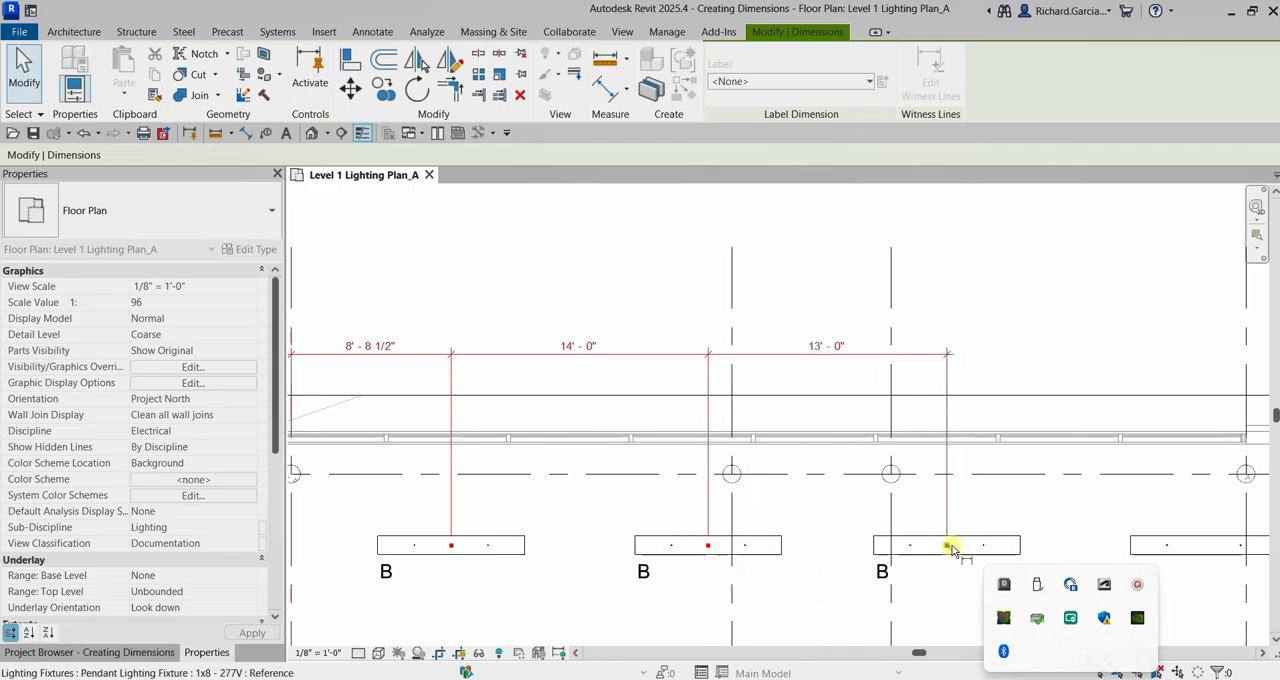
scroll(1014, 491, down, 1)
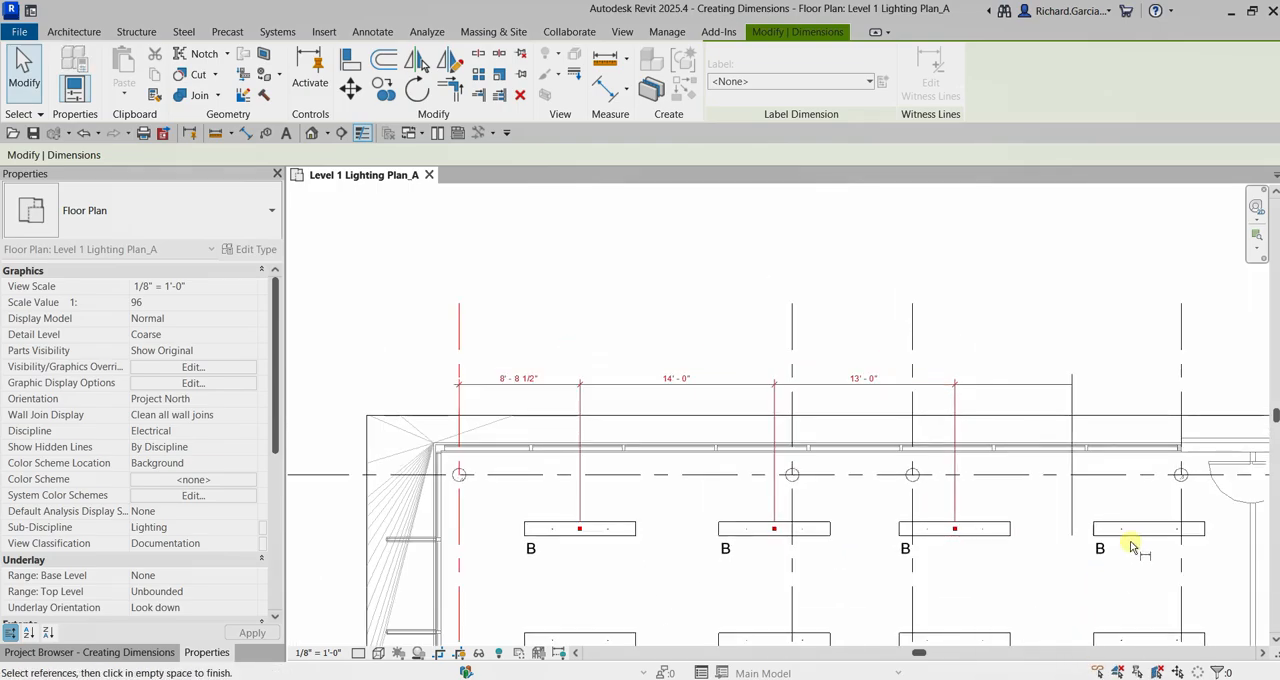
middle_drag(1080, 403, 736, 403)
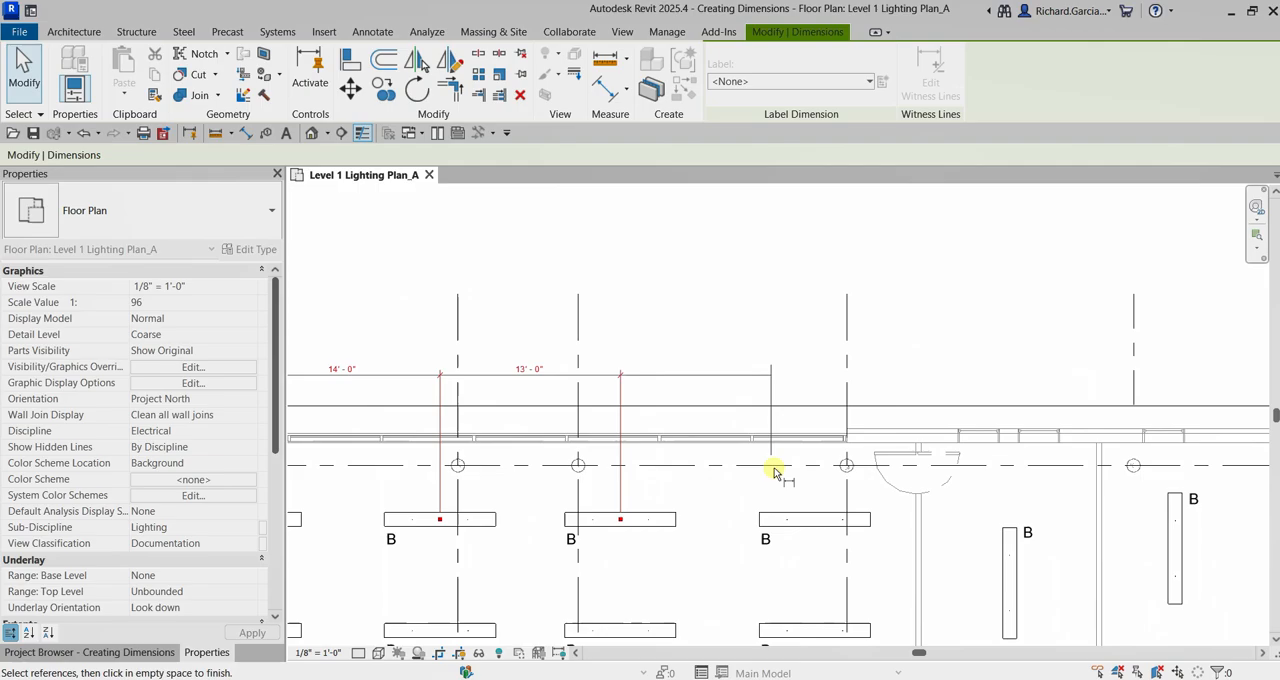
click(813, 519)
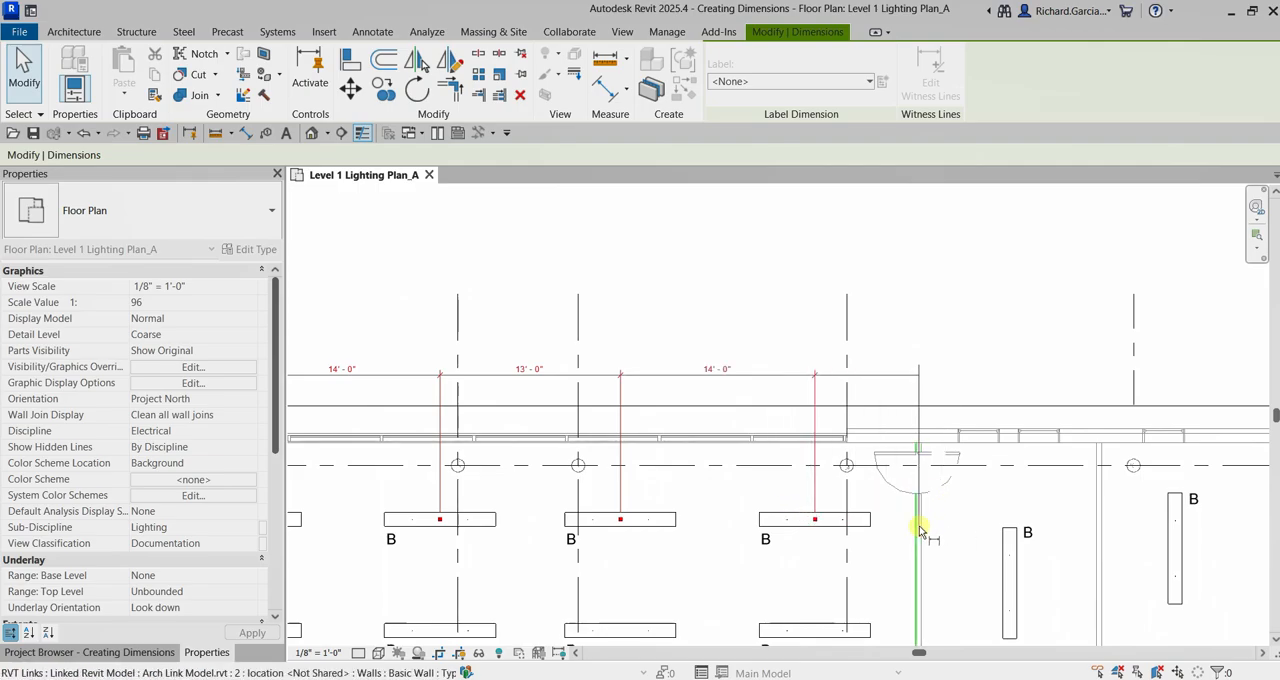
Extend the dimension string to the centerline of the partition wall beyond the fourth fixture, finish the witness line edit and deselect it.
scroll(919, 523, up, 3)
scroll(915, 525, up, 3)
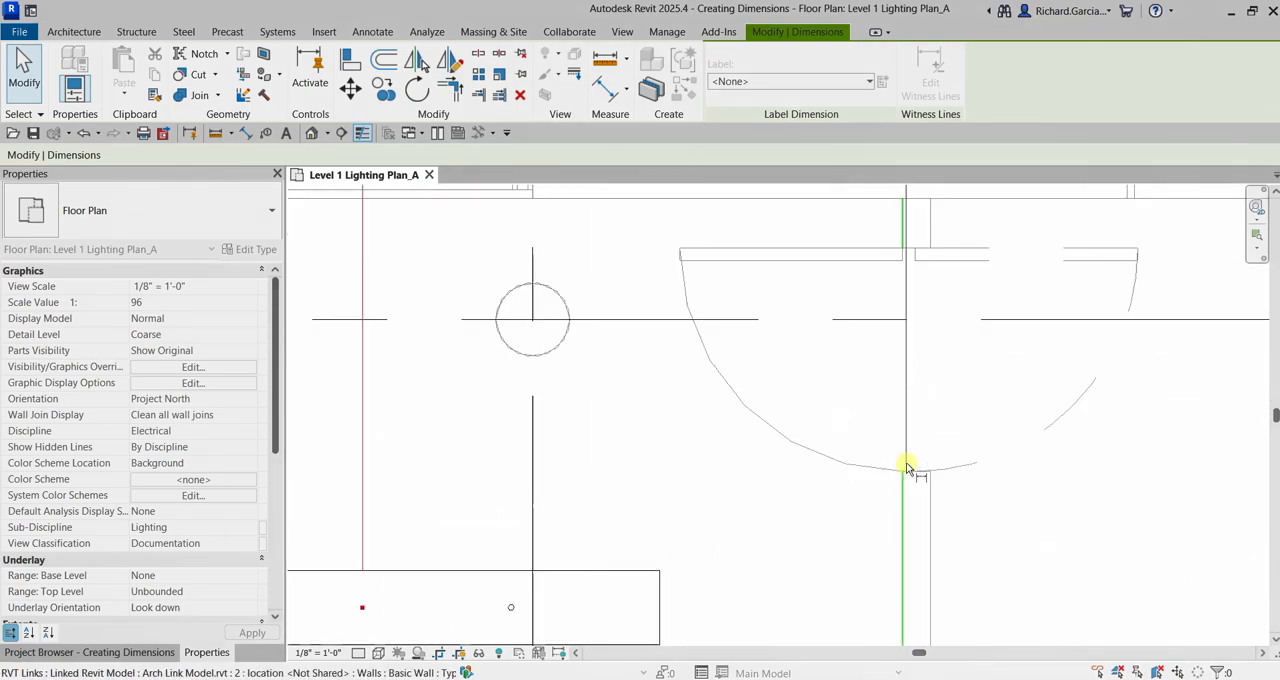
click(919, 540)
scroll(916, 525, down, 5)
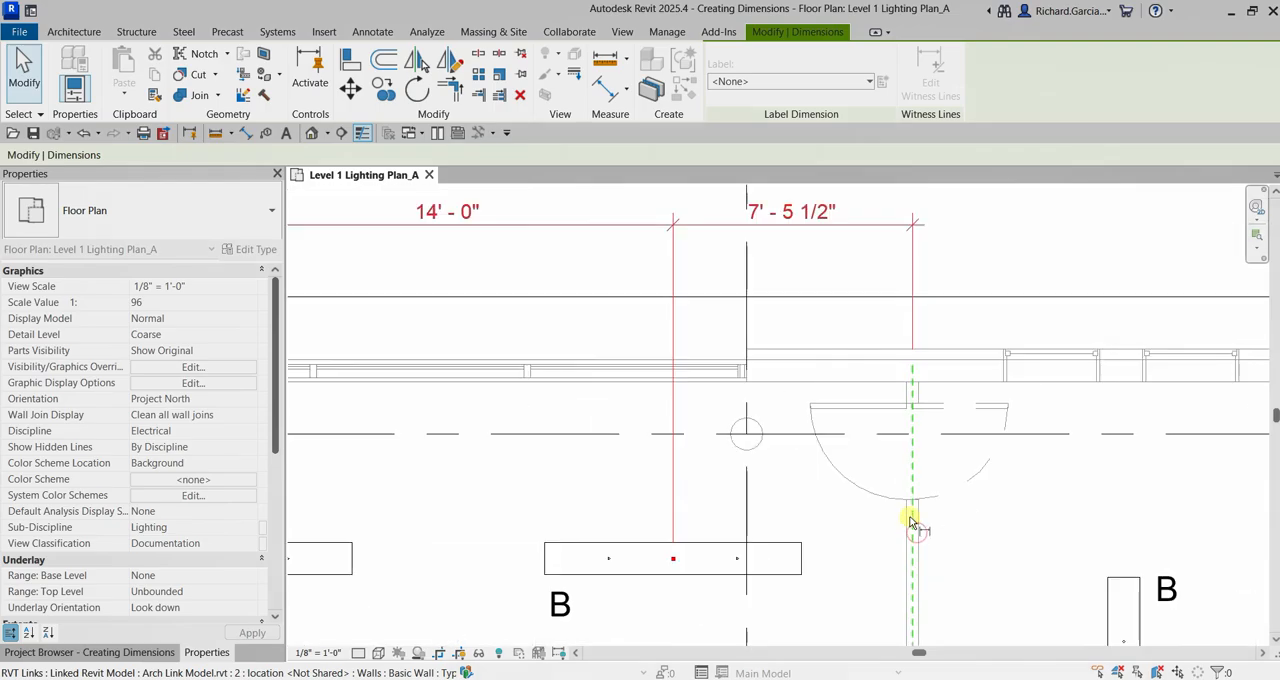
scroll(1020, 222, down, 2)
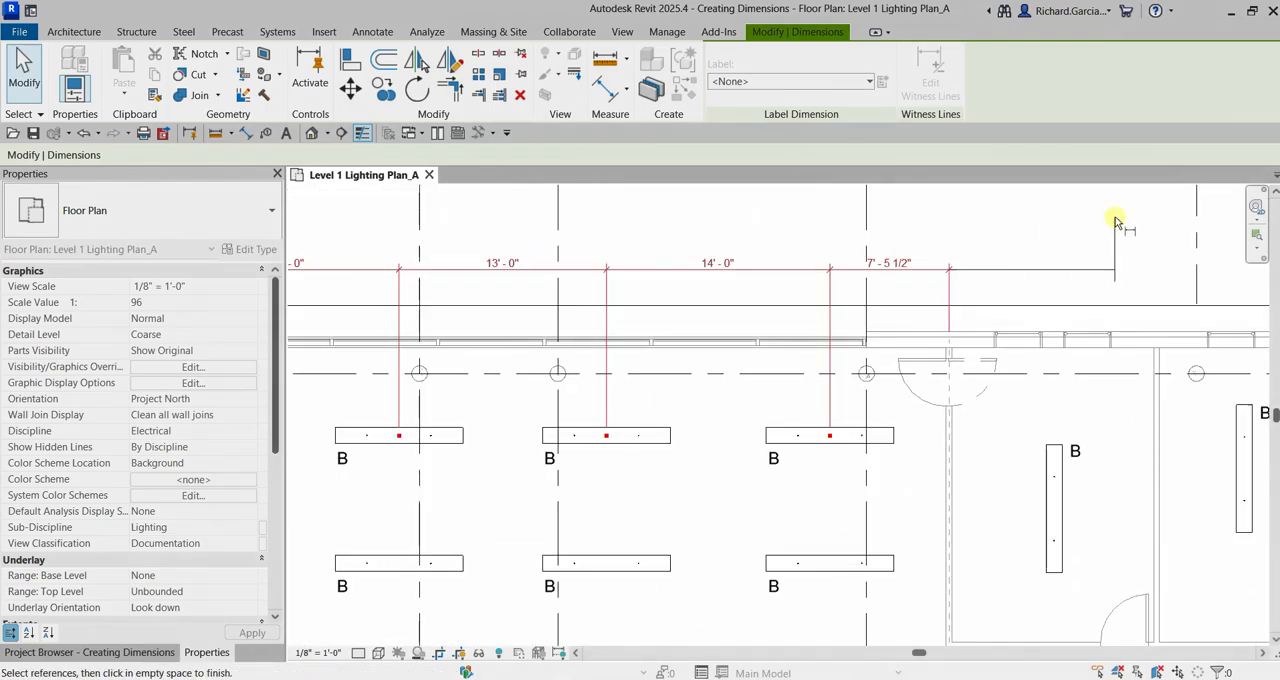
click(1117, 221)
scroll(971, 286, down, 3)
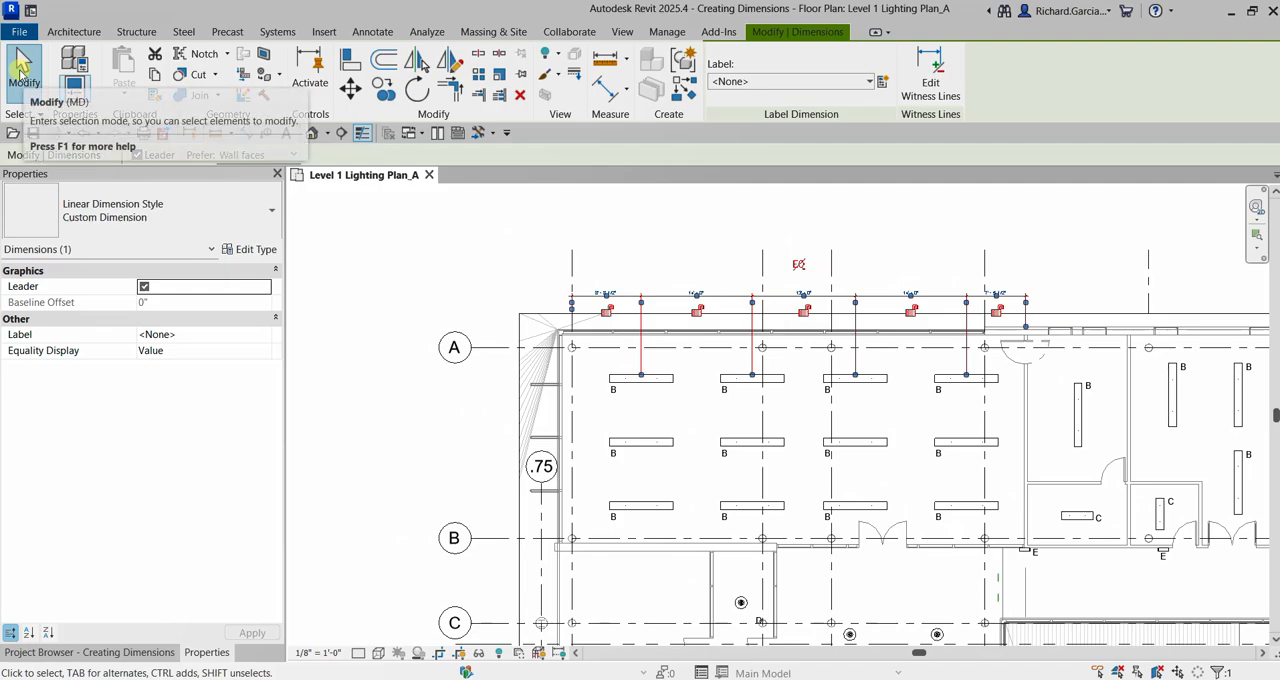
click(20, 68)
click(20, 68)
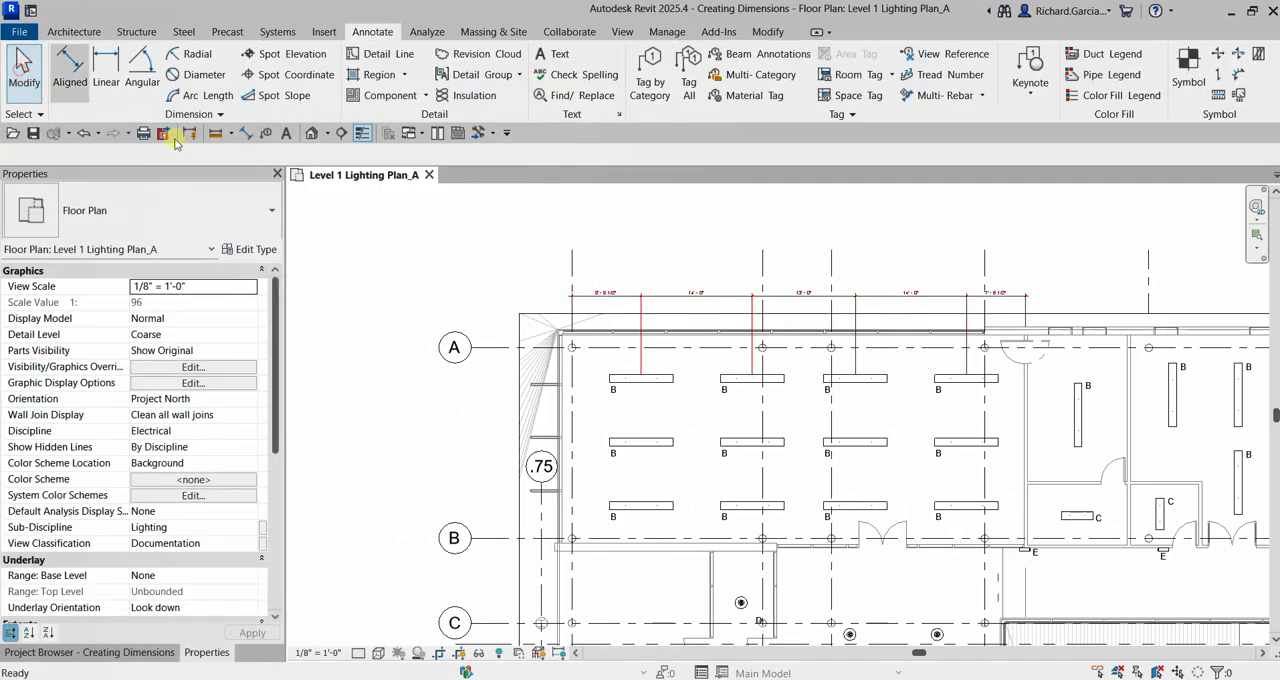
Lock the dimension segment between the first vertical grid line and the first fixture of the upper row.
scroll(876, 312, up, 3)
scroll(877, 312, down, 3)
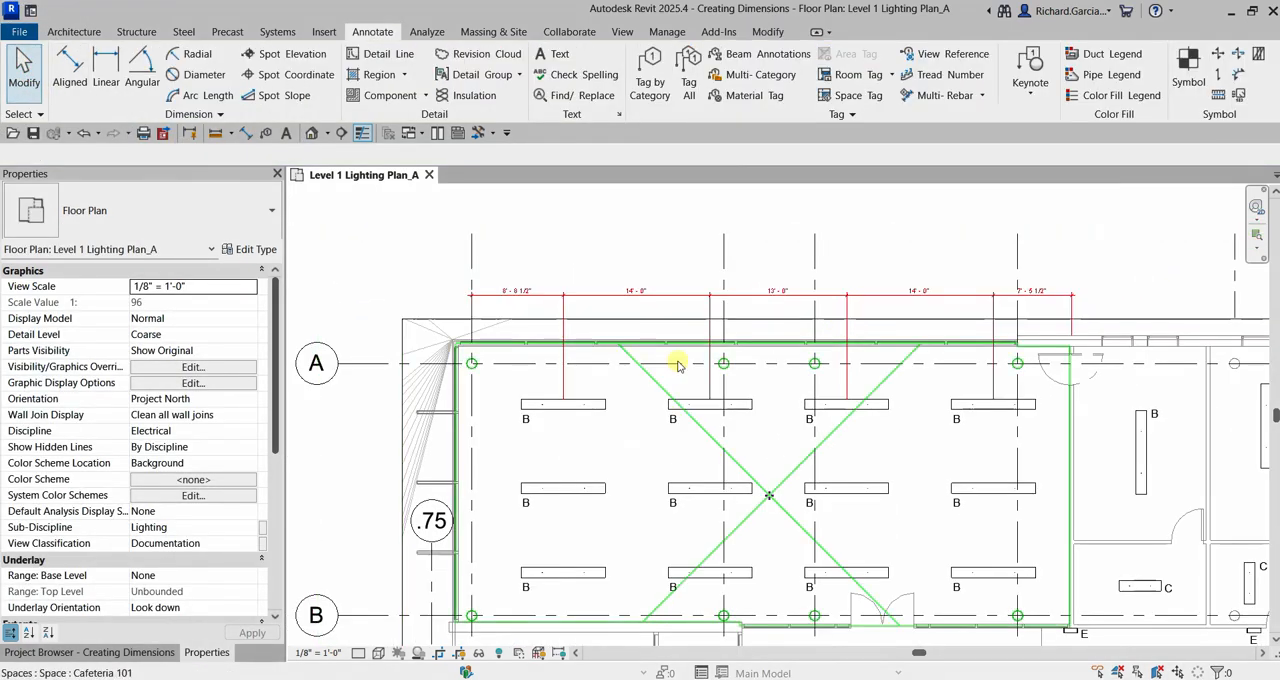
middle_drag(505, 393, 524, 410)
scroll(634, 301, up, 5)
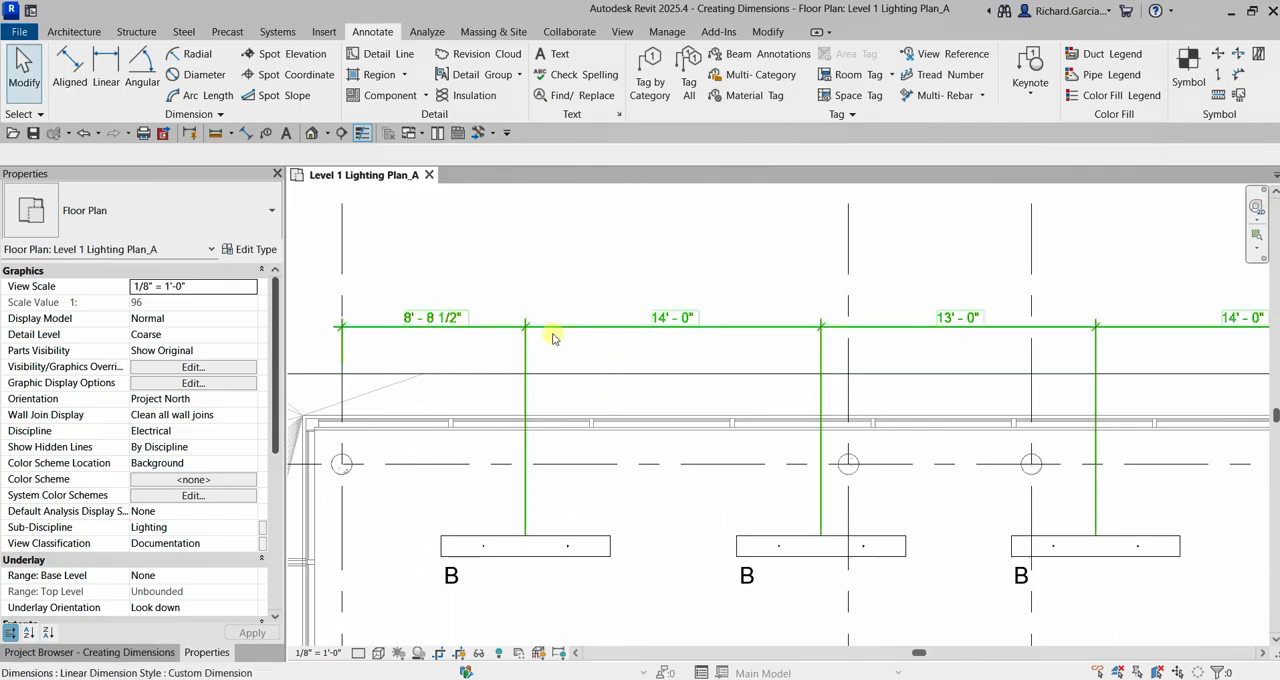
click(437, 366)
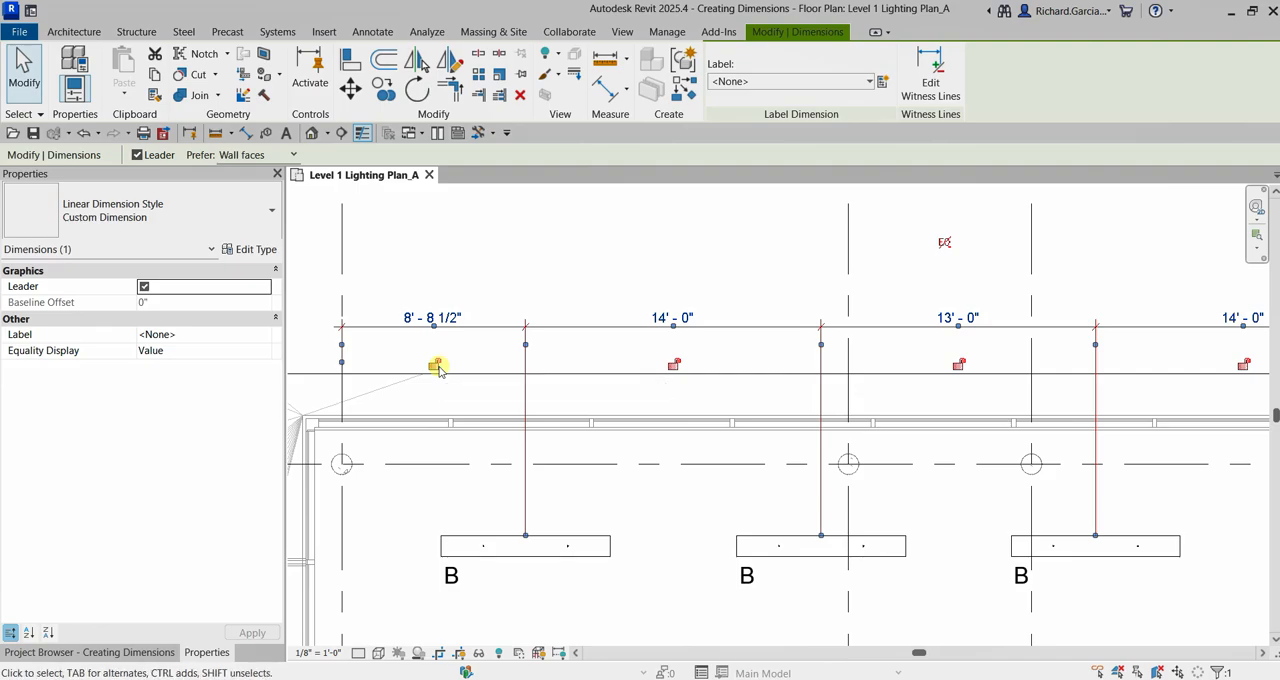
click(438, 366)
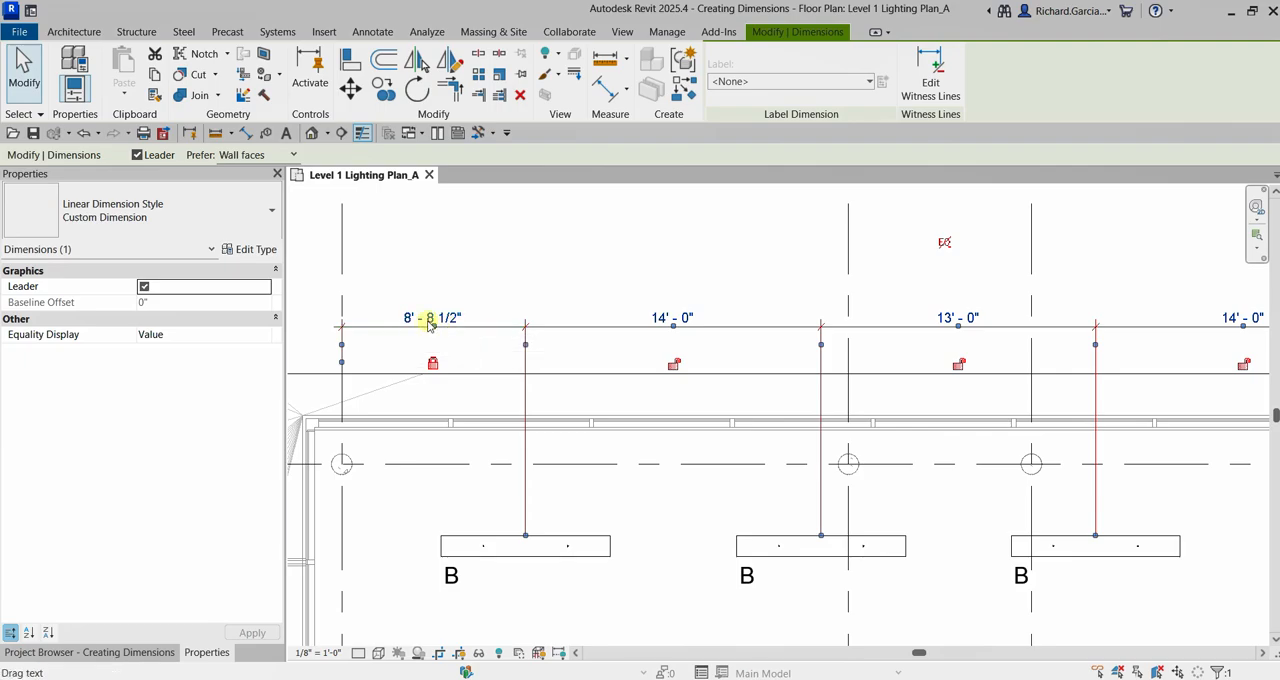
click(560, 255)
Try to move the upper row's first fixture to about 12' - 2 1/2" from the first vertical grid line, and cancel the move.
scroll(572, 348, down, 2)
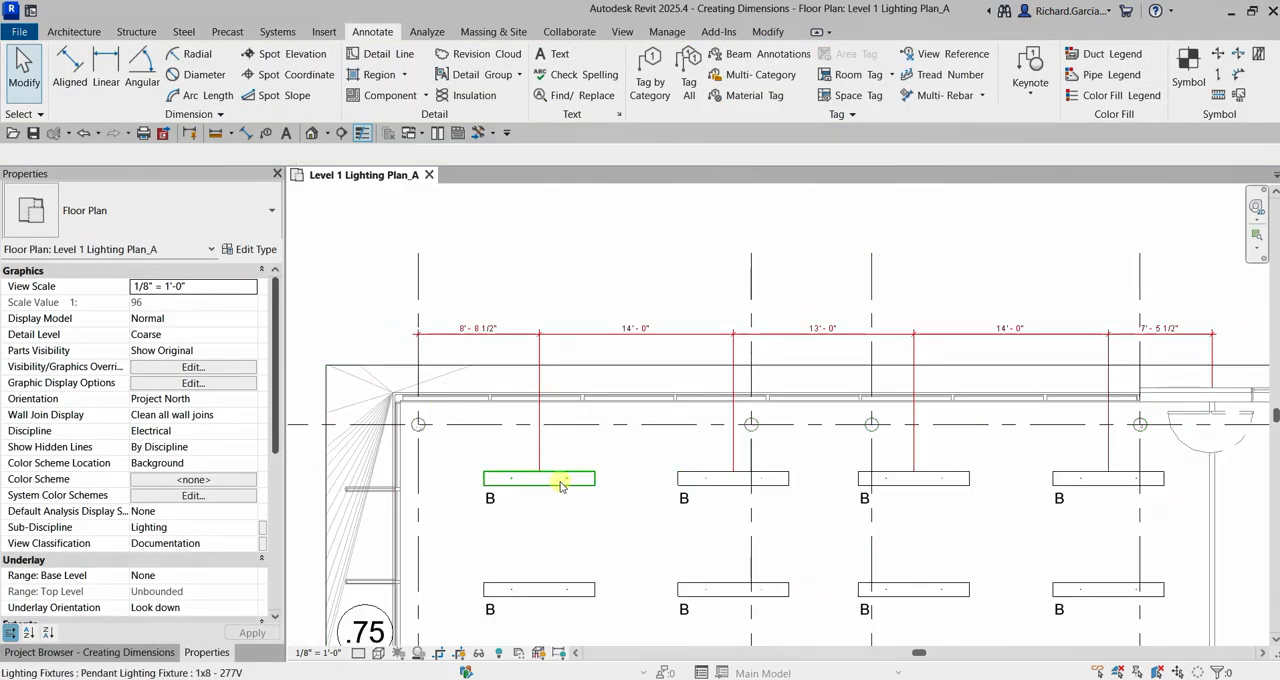
click(561, 486)
scroll(578, 462, up, 2)
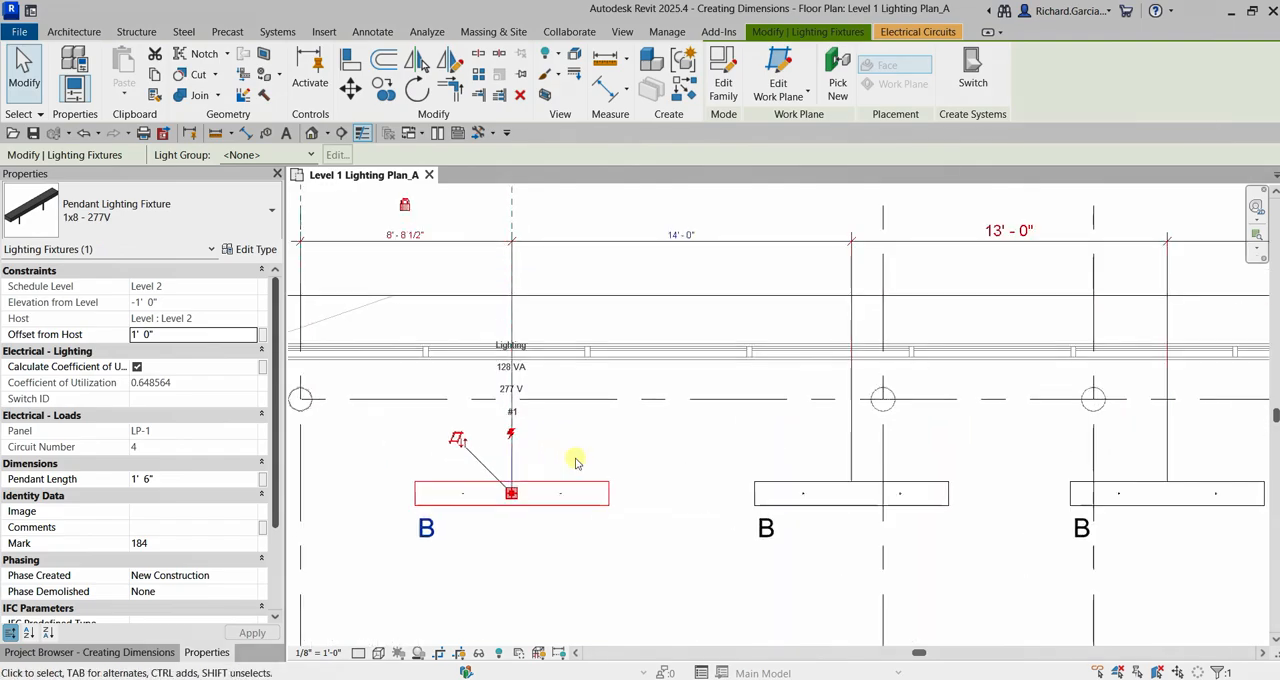
scroll(563, 458, down, 2)
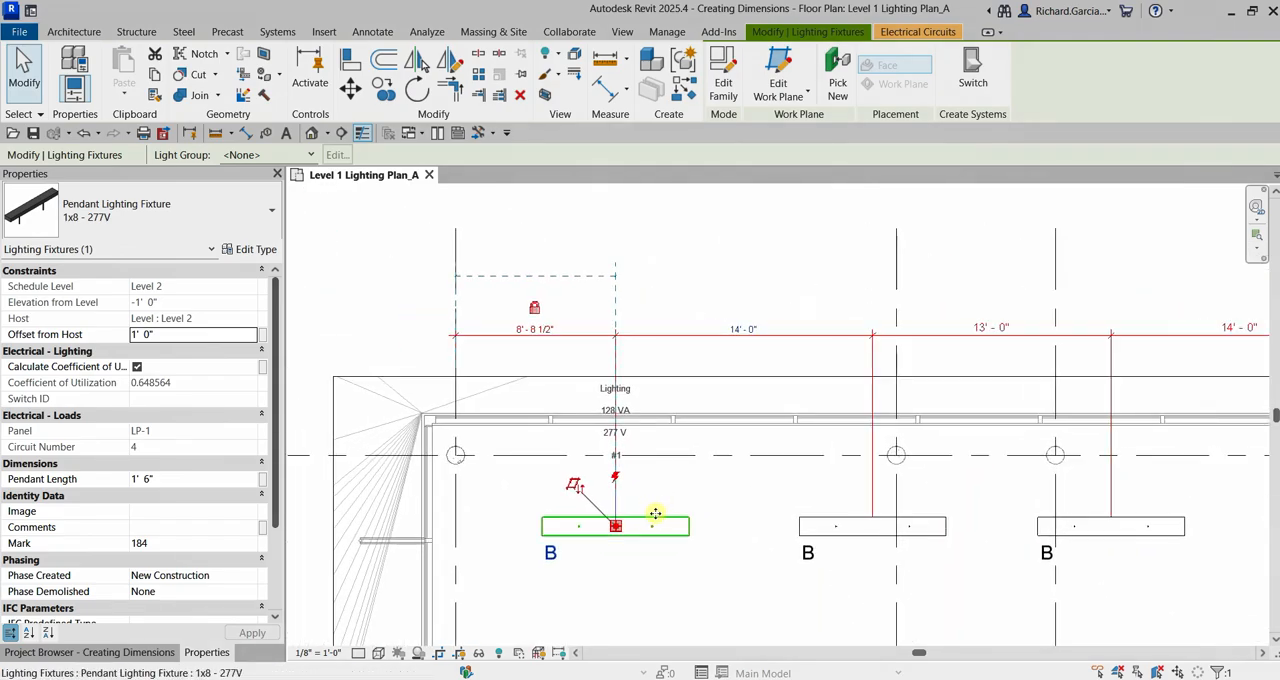
drag(661, 517, 715, 520)
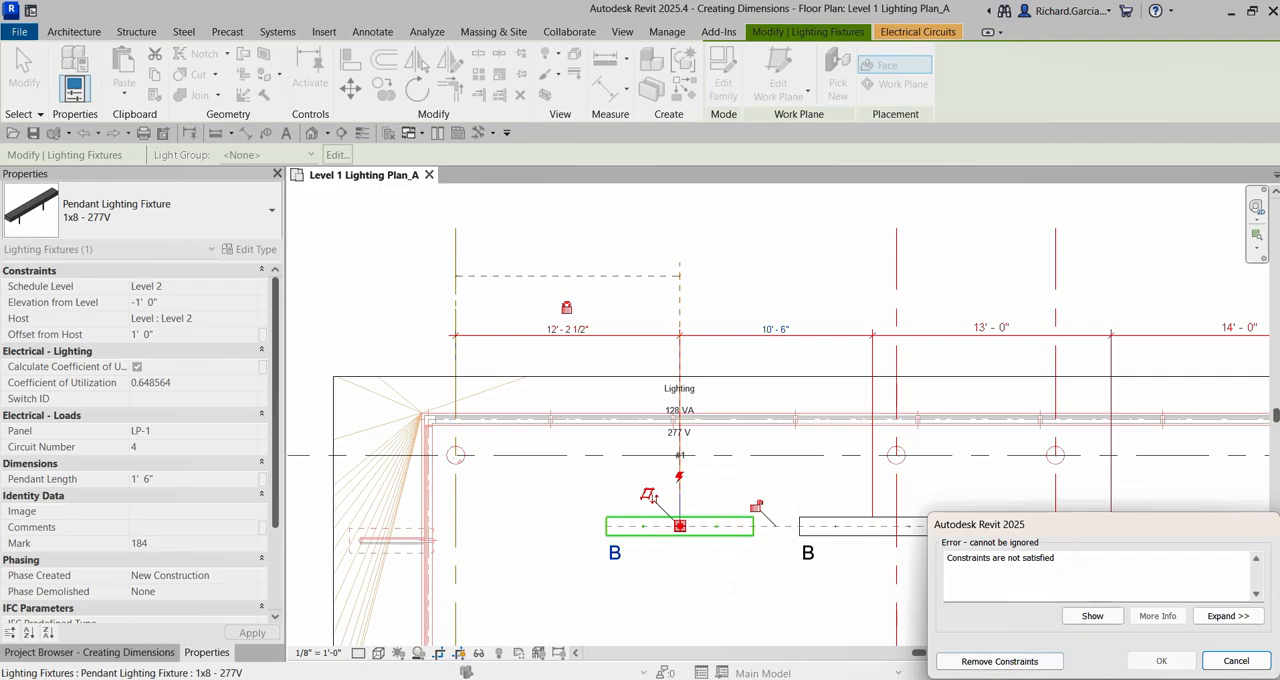
click(1010, 661)
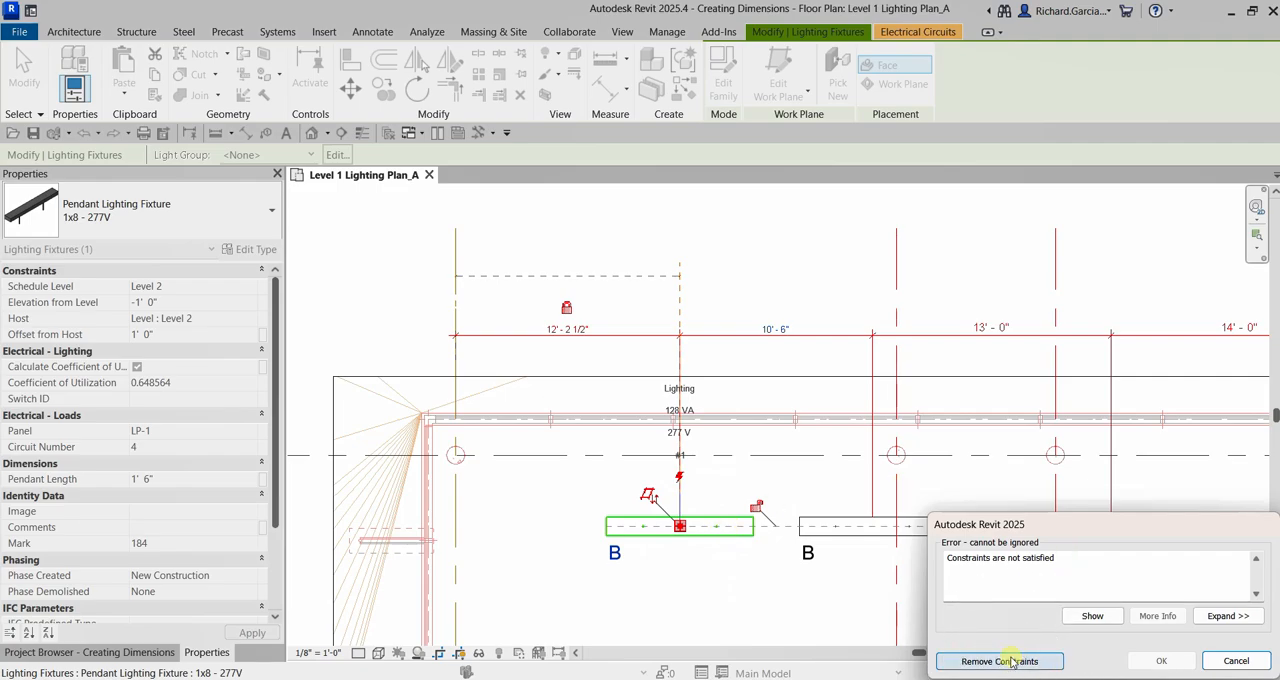
click(1230, 662)
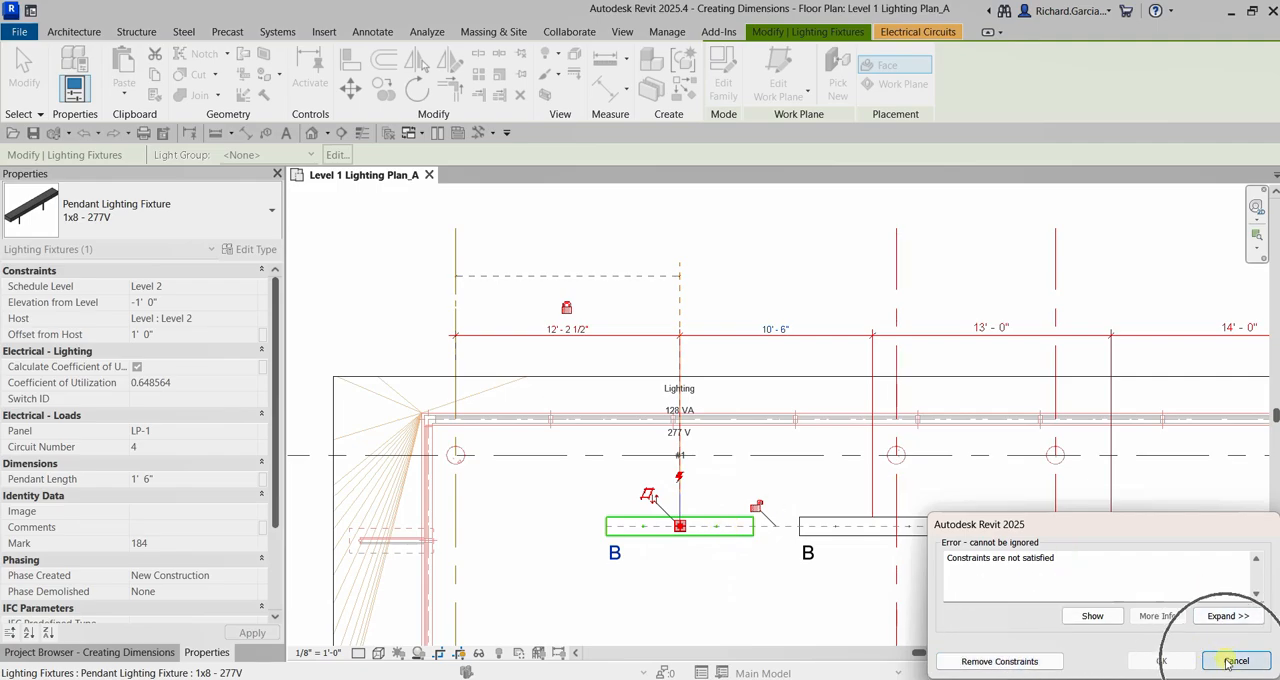
click(1234, 661)
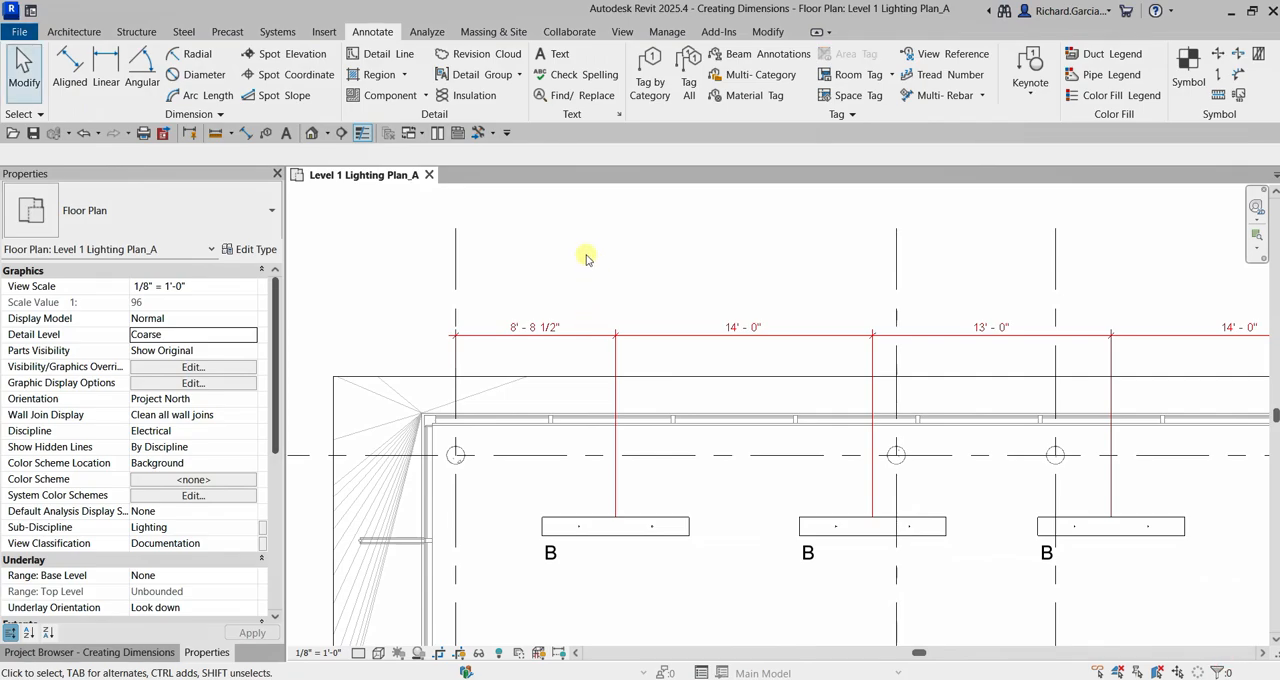
Move the upper row's second fixture closer to the first so that their centers are 12' - 0" apart, and deselect it.
click(643, 333)
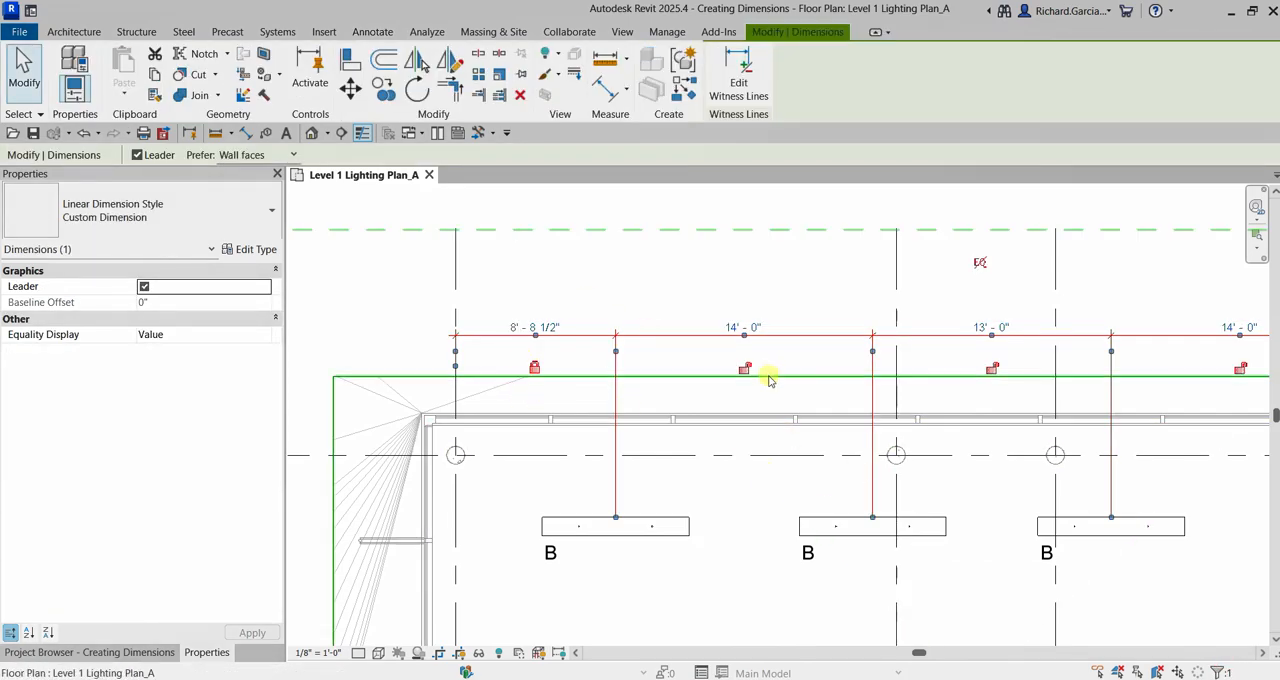
click(807, 288)
click(818, 528)
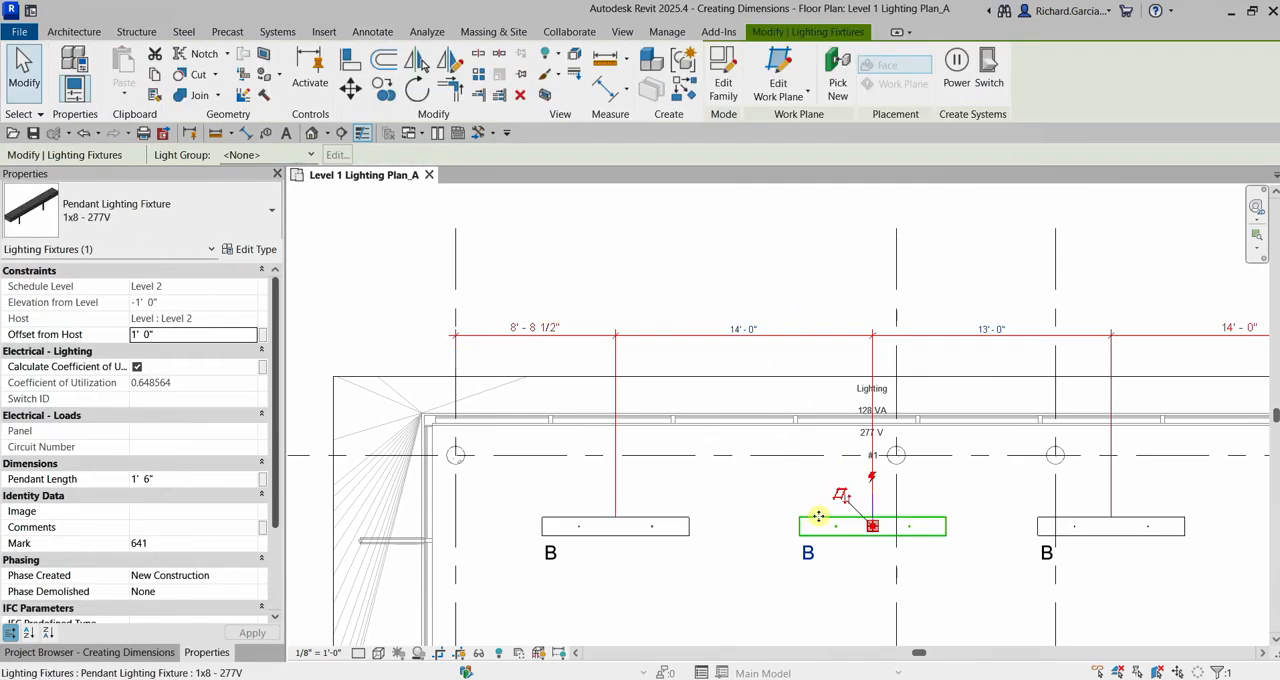
drag(820, 518, 765, 517)
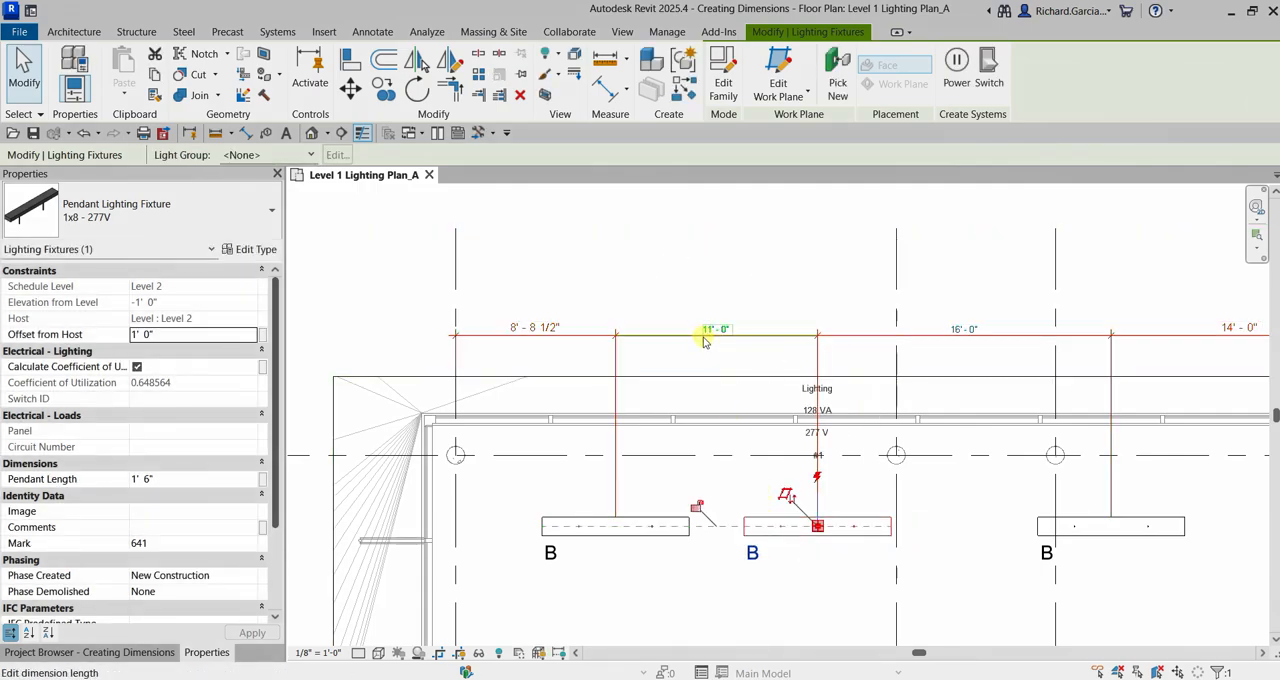
mouse_move(800, 519)
mouse_down()
mouse_move(820, 522)
mouse_move(790, 514)
mouse_up()
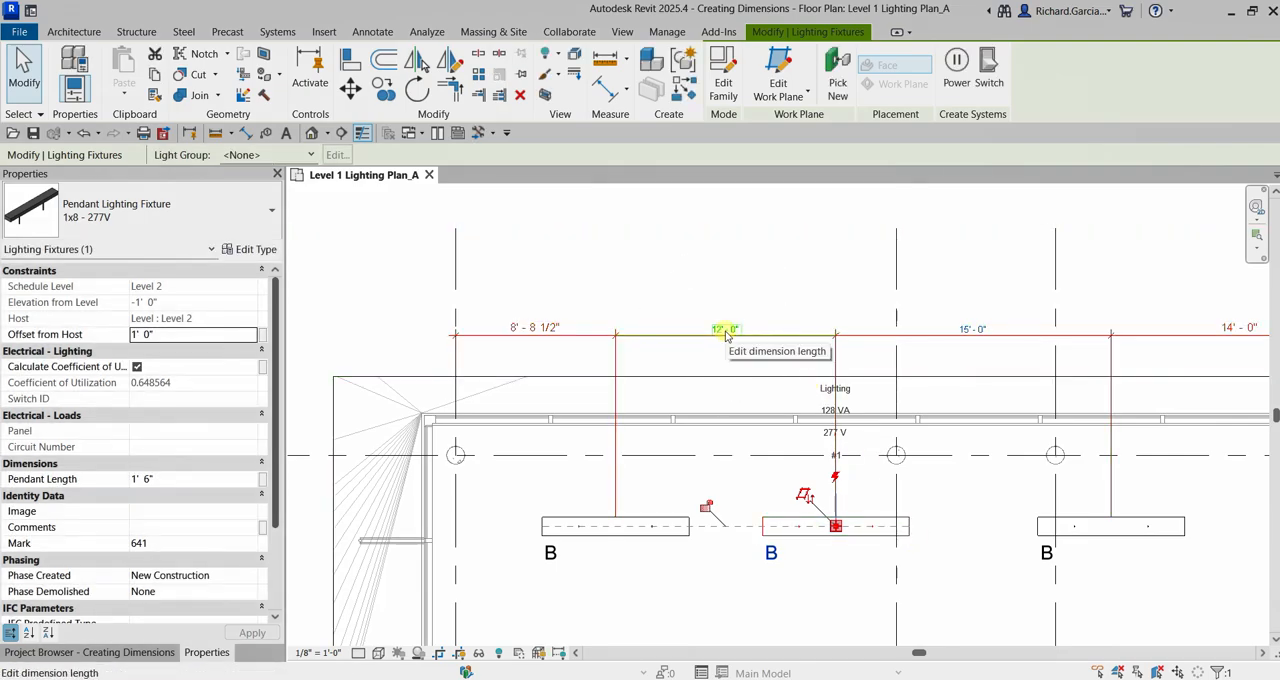
click(979, 223)
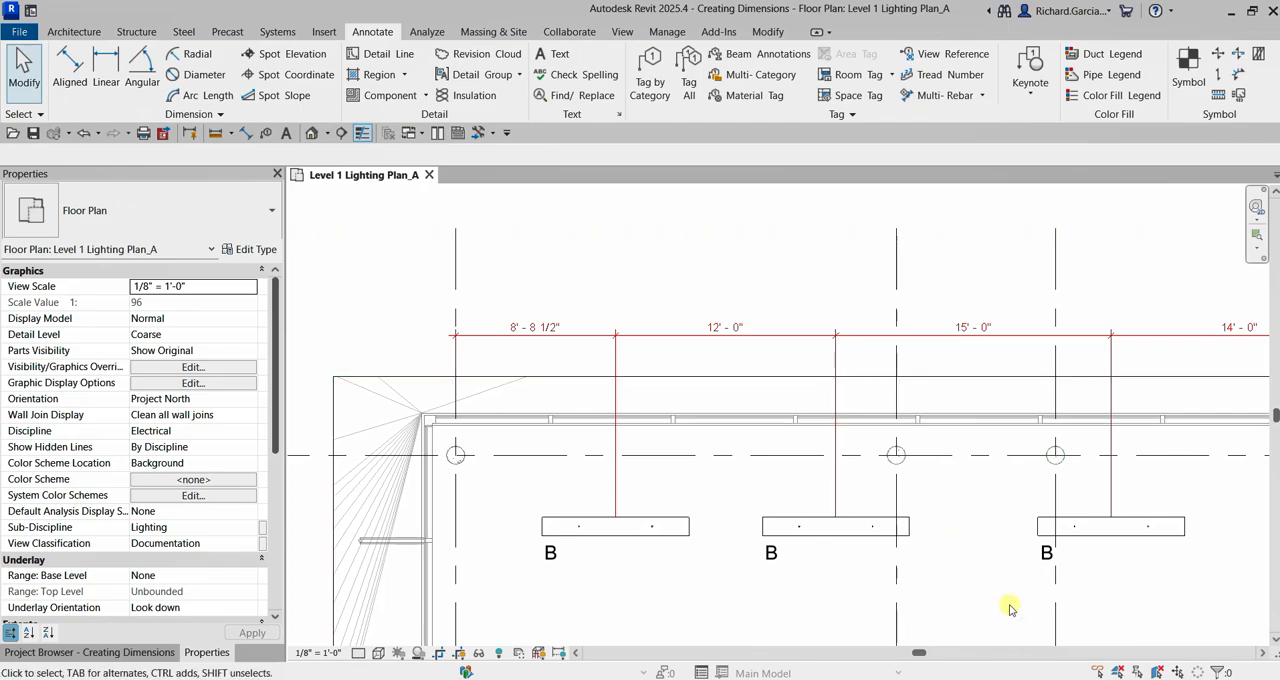
Examine the Dimension Text options, including Replace With Text, for the segment between the upper row's first and second fixtures, and close them without applying changes.
click(860, 523)
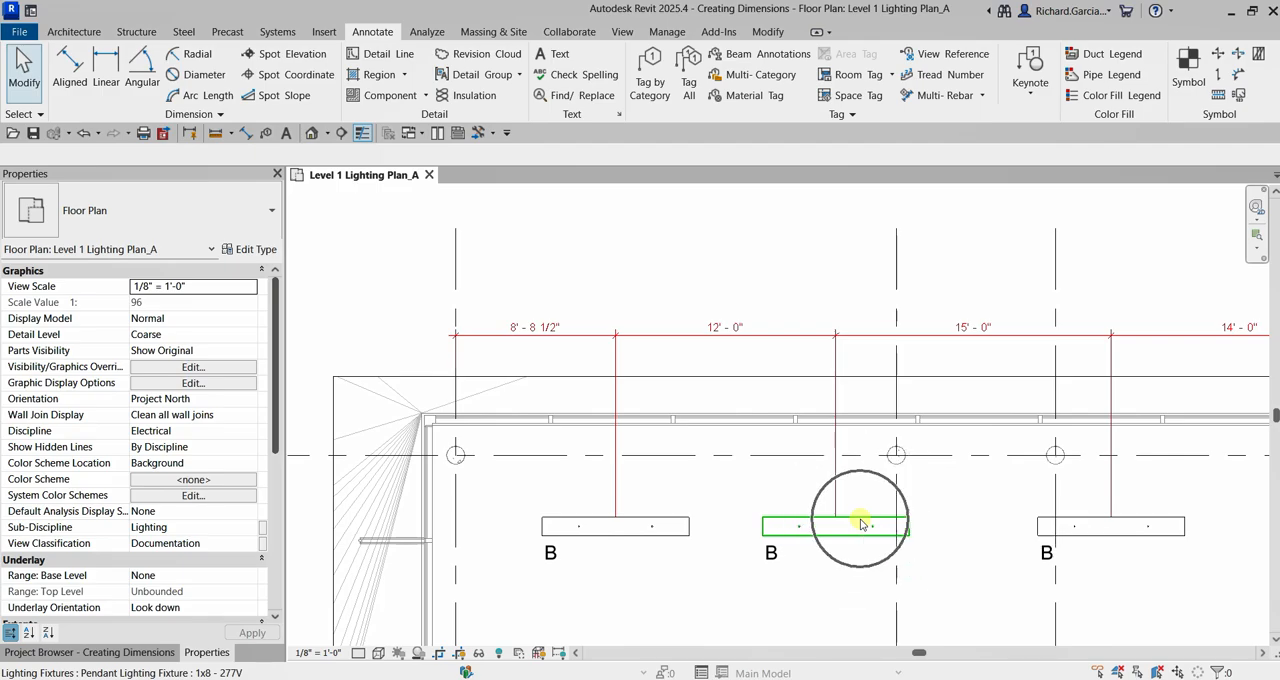
click(720, 331)
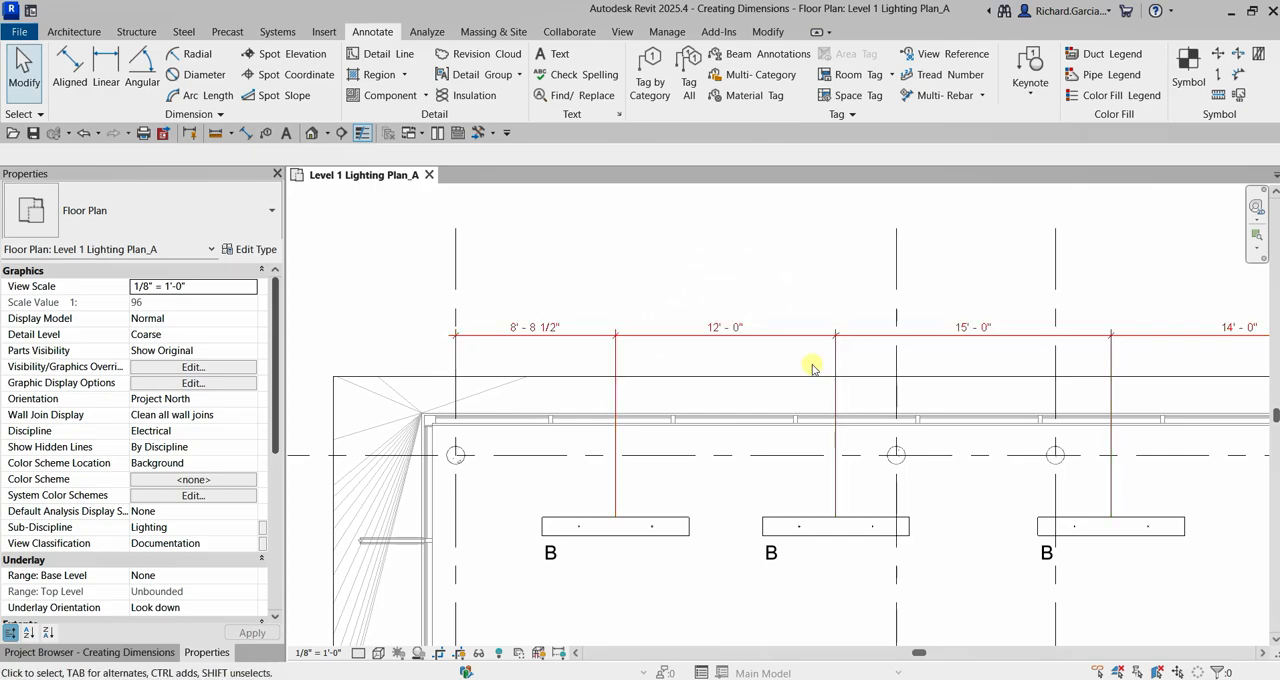
click(727, 331)
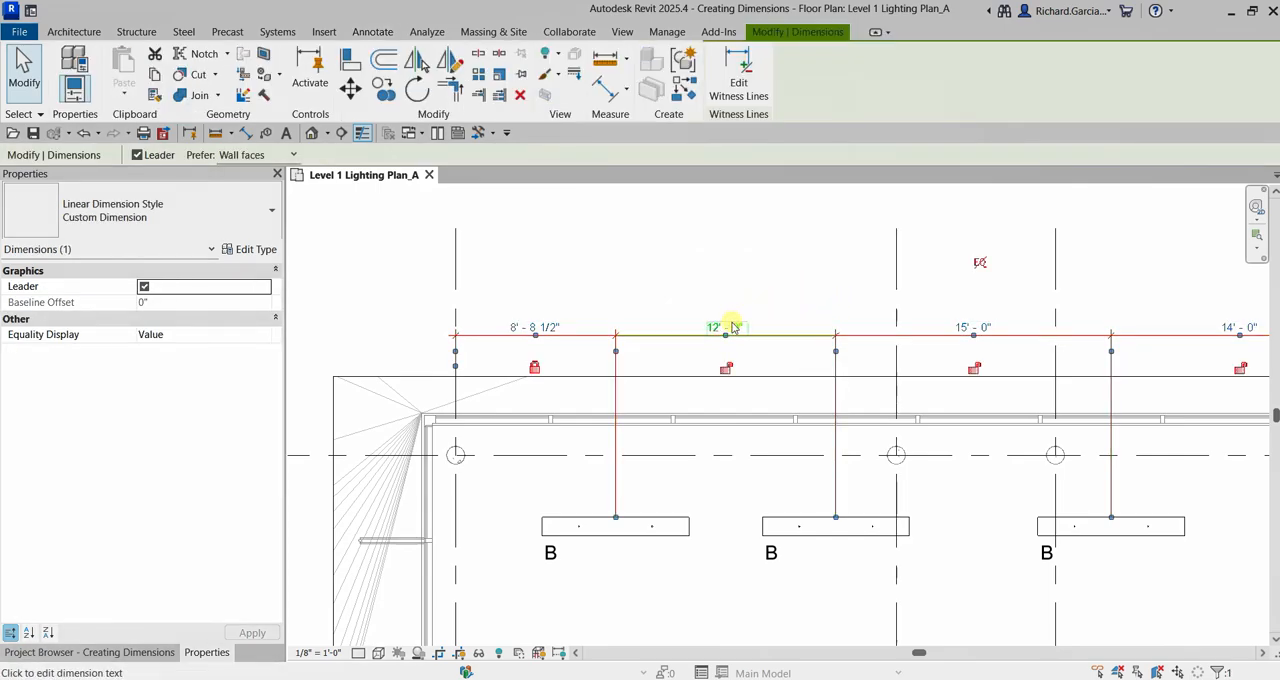
click(740, 329)
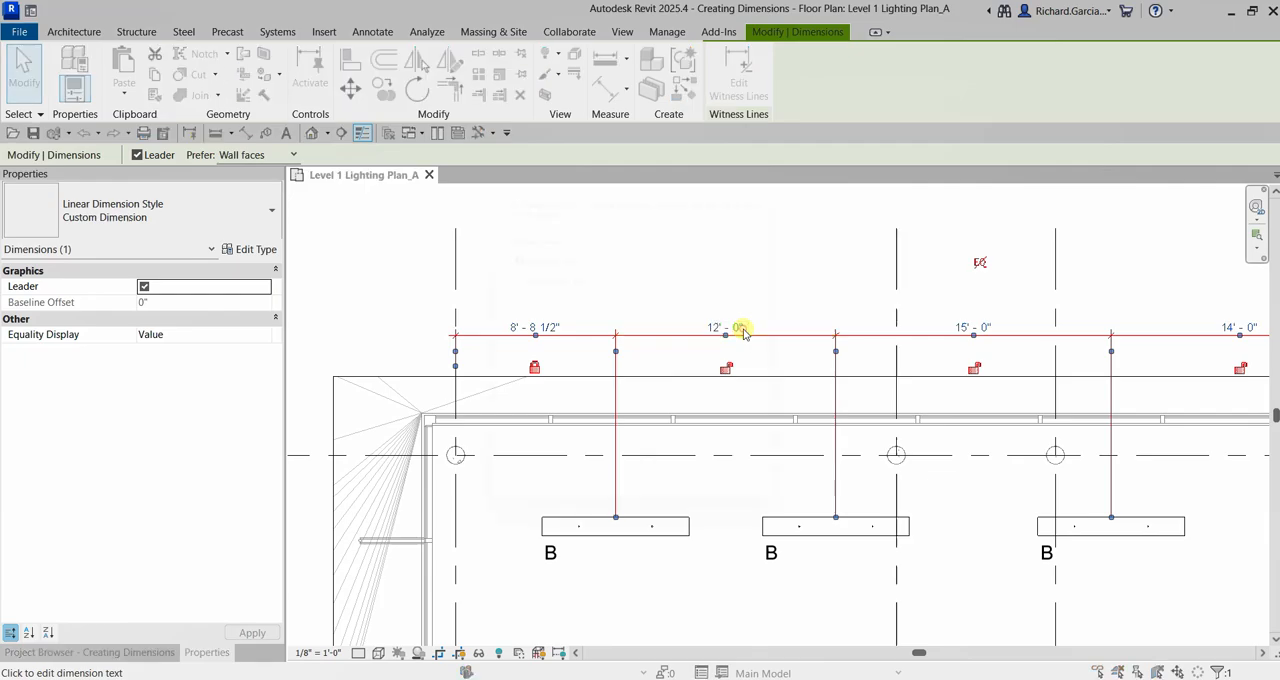
click(625, 249)
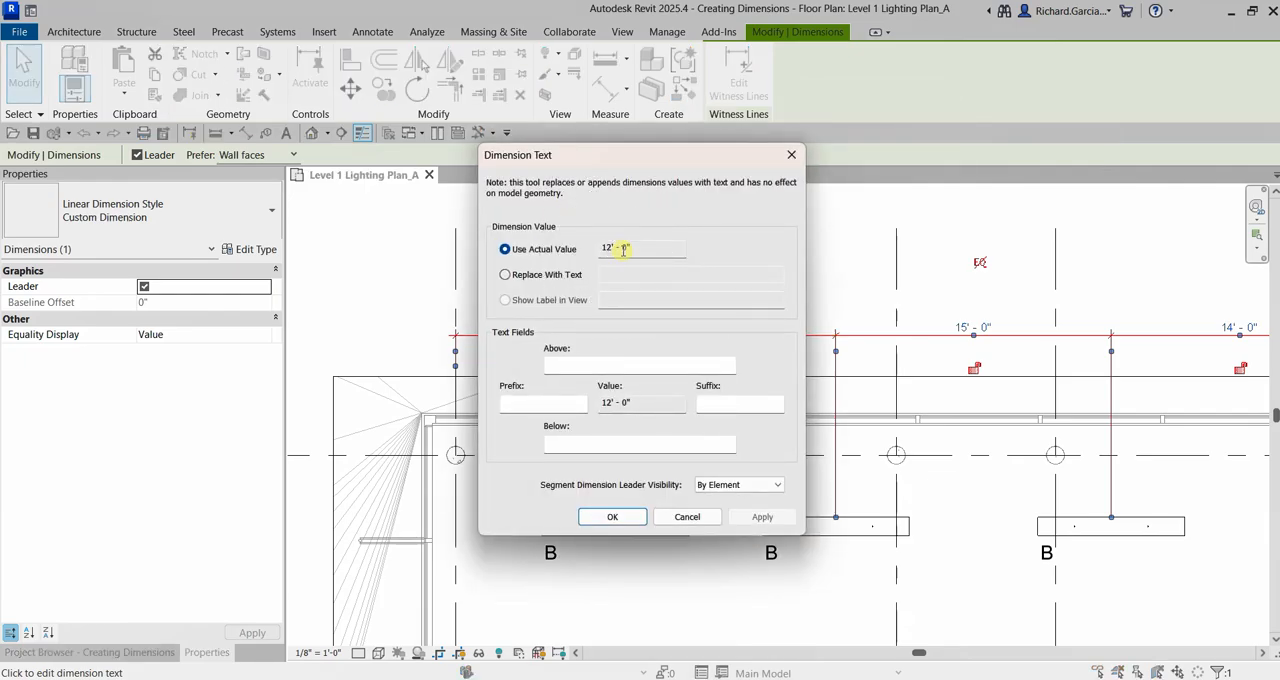
click(506, 277)
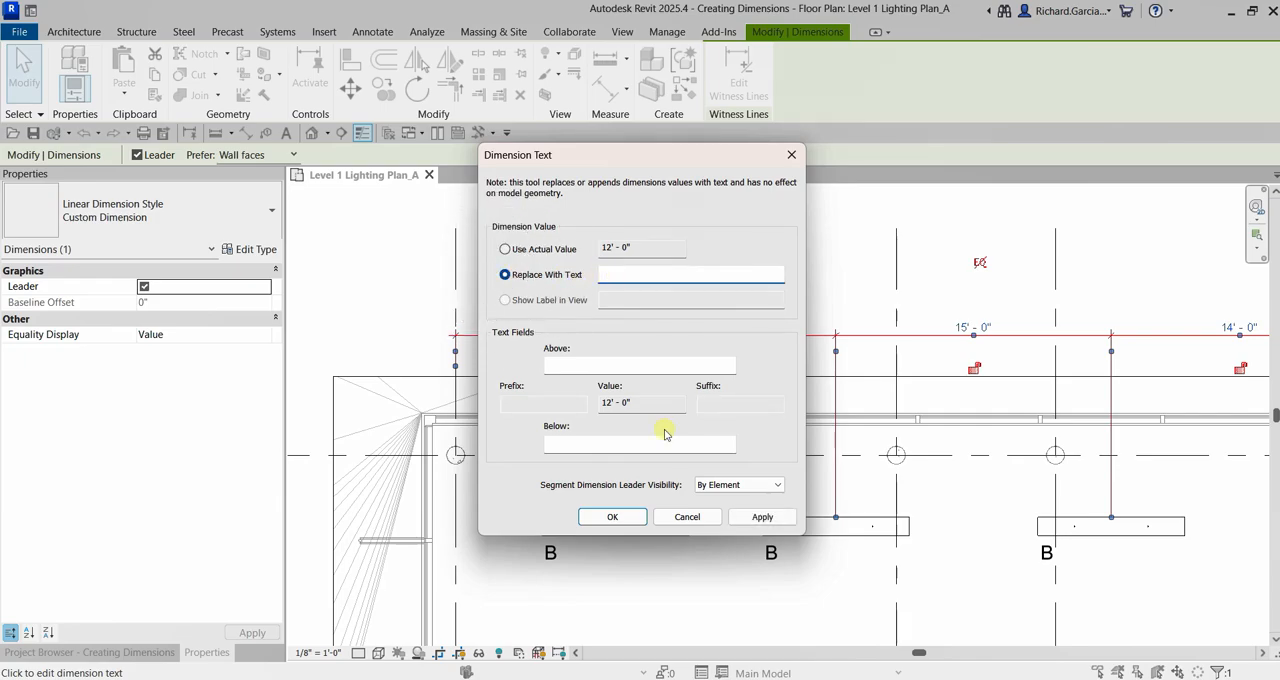
click(687, 518)
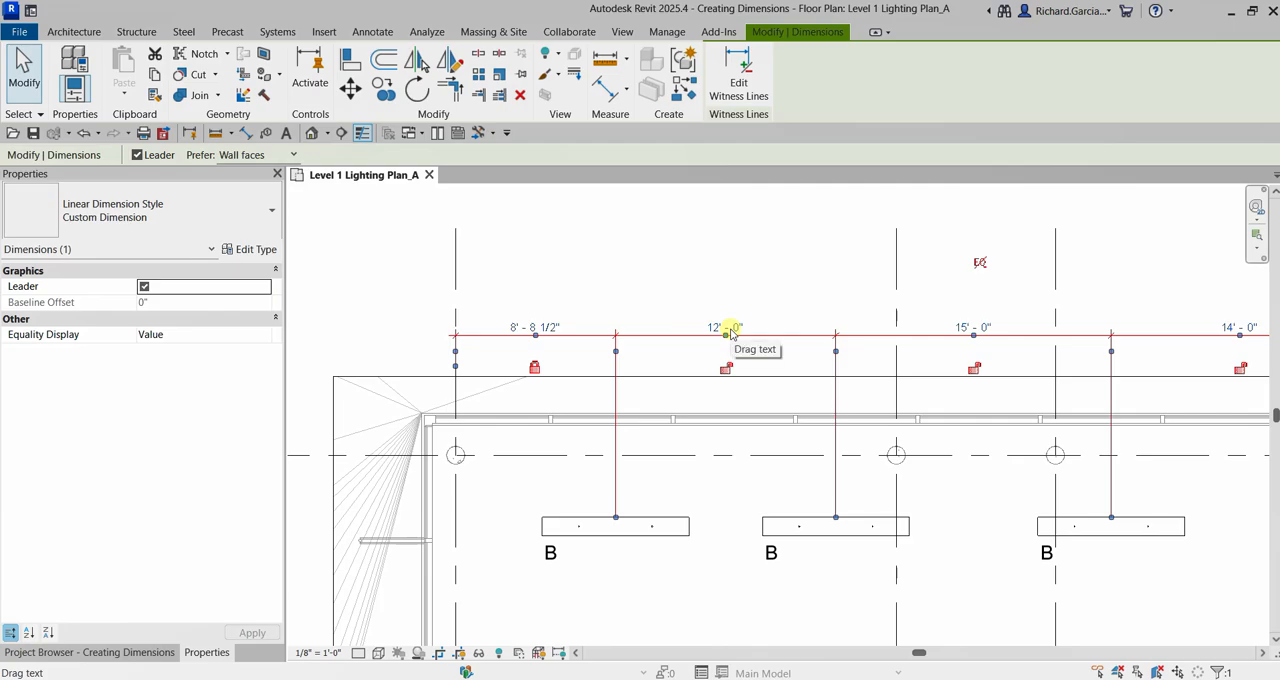
click(770, 258)
click(760, 338)
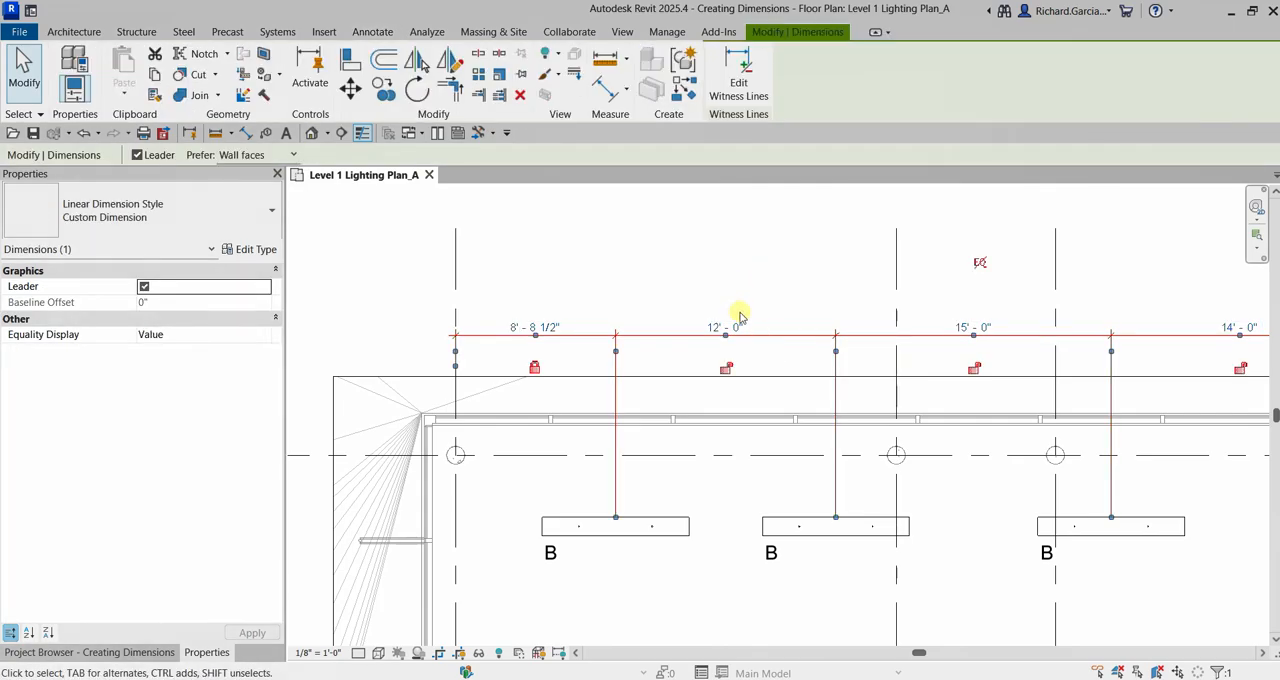
click(739, 330)
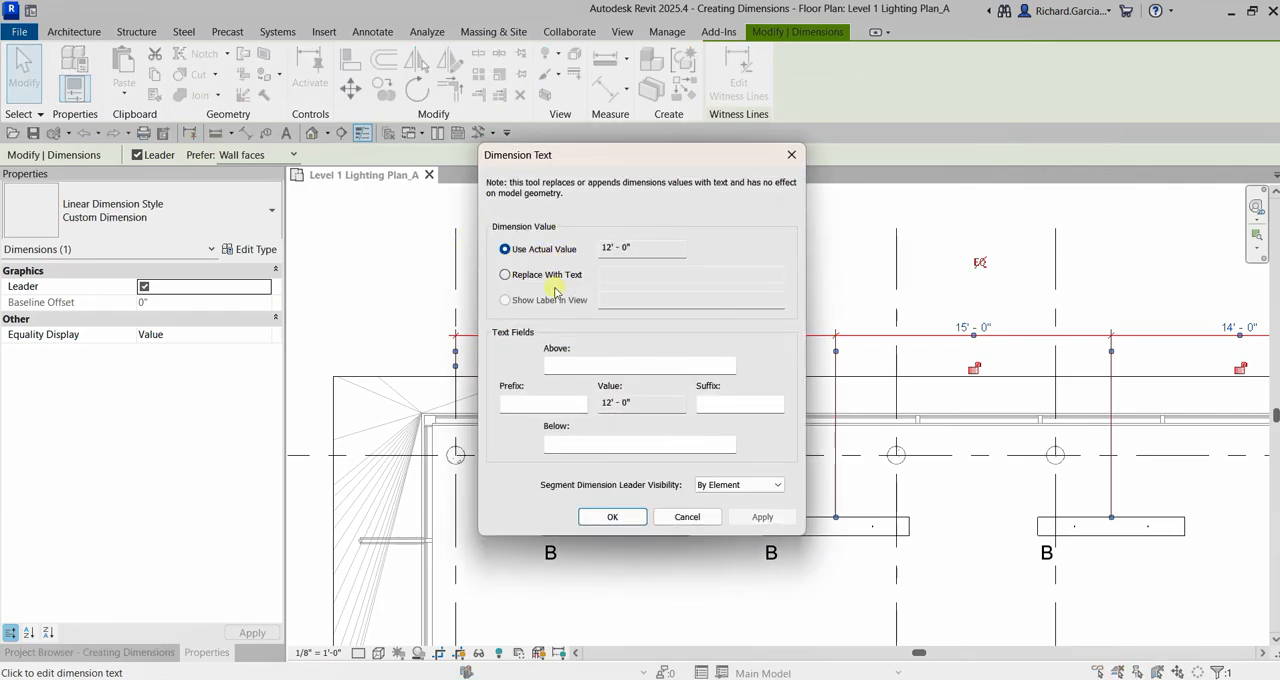
click(791, 154)
click(849, 213)
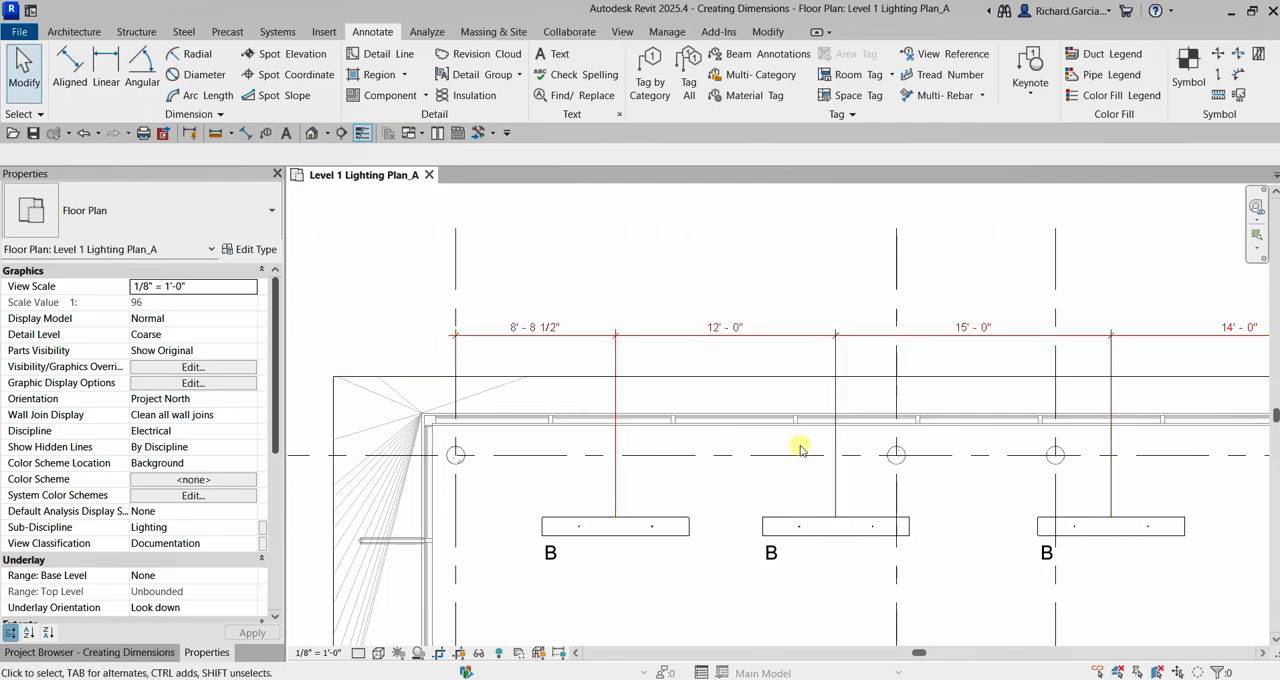
Move the upper row's second fixture by setting its dimension from the first fixture to 14' - 0", and deselect it.
click(788, 524)
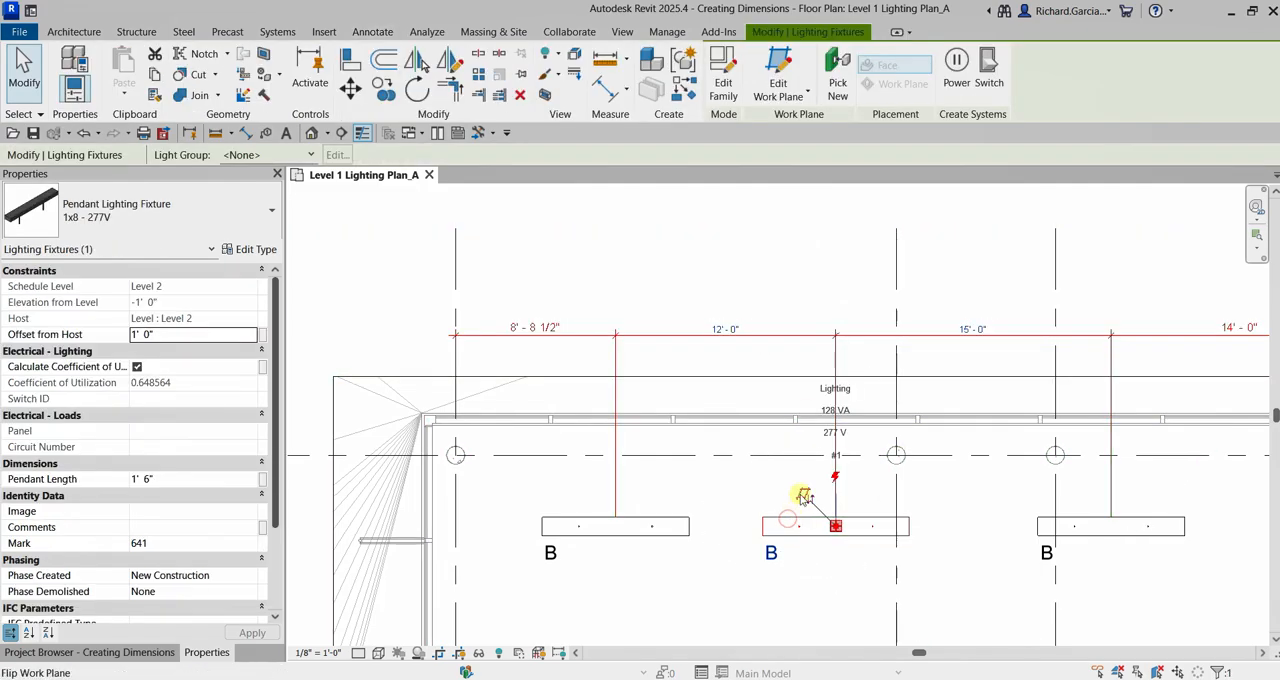
click(726, 330)
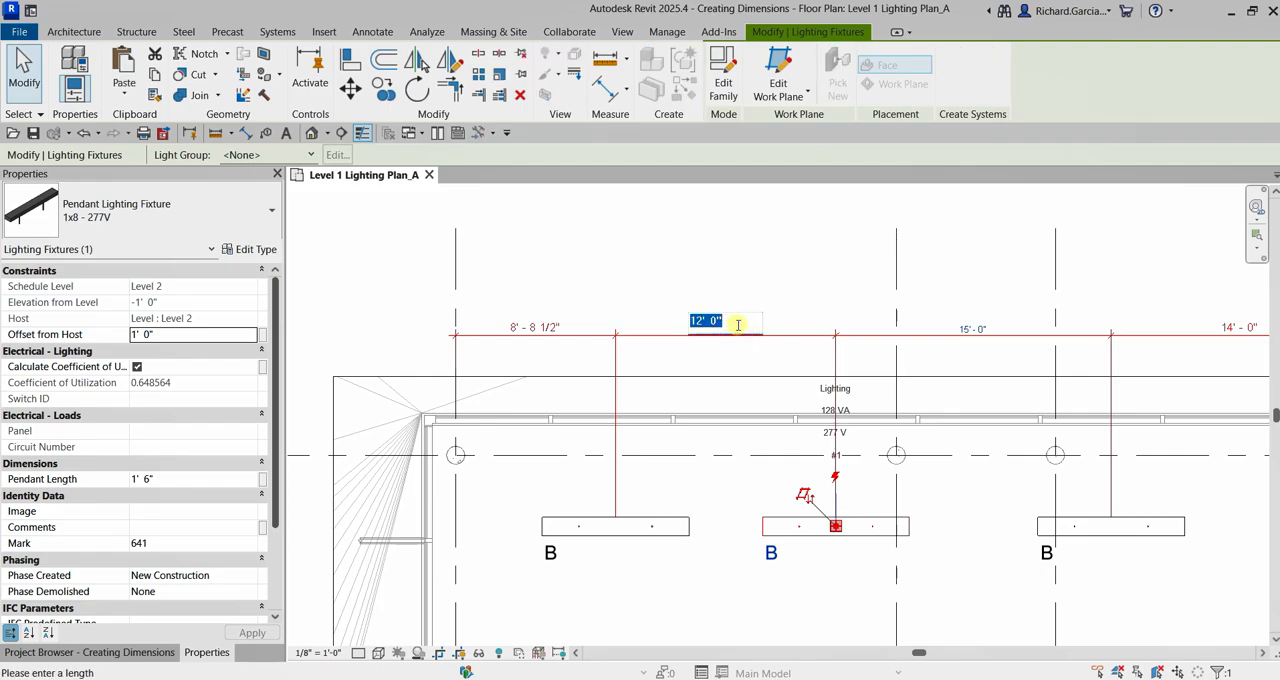
text(14)
key(Return)
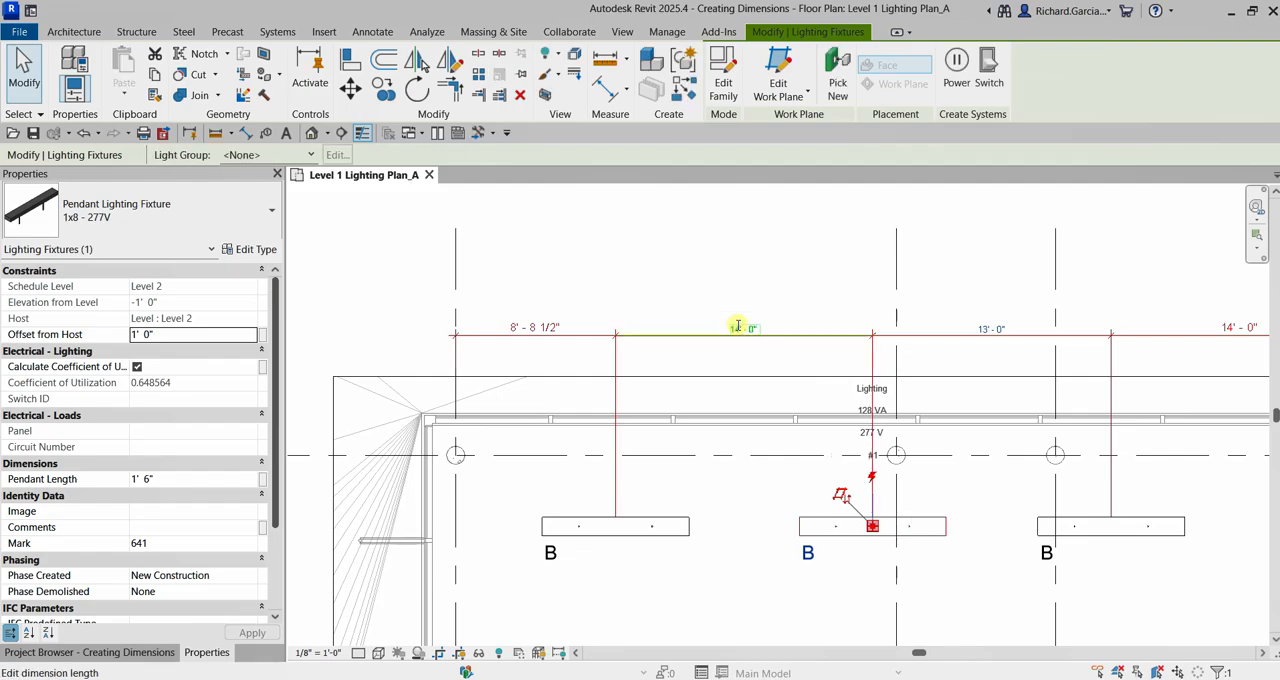
click(786, 254)
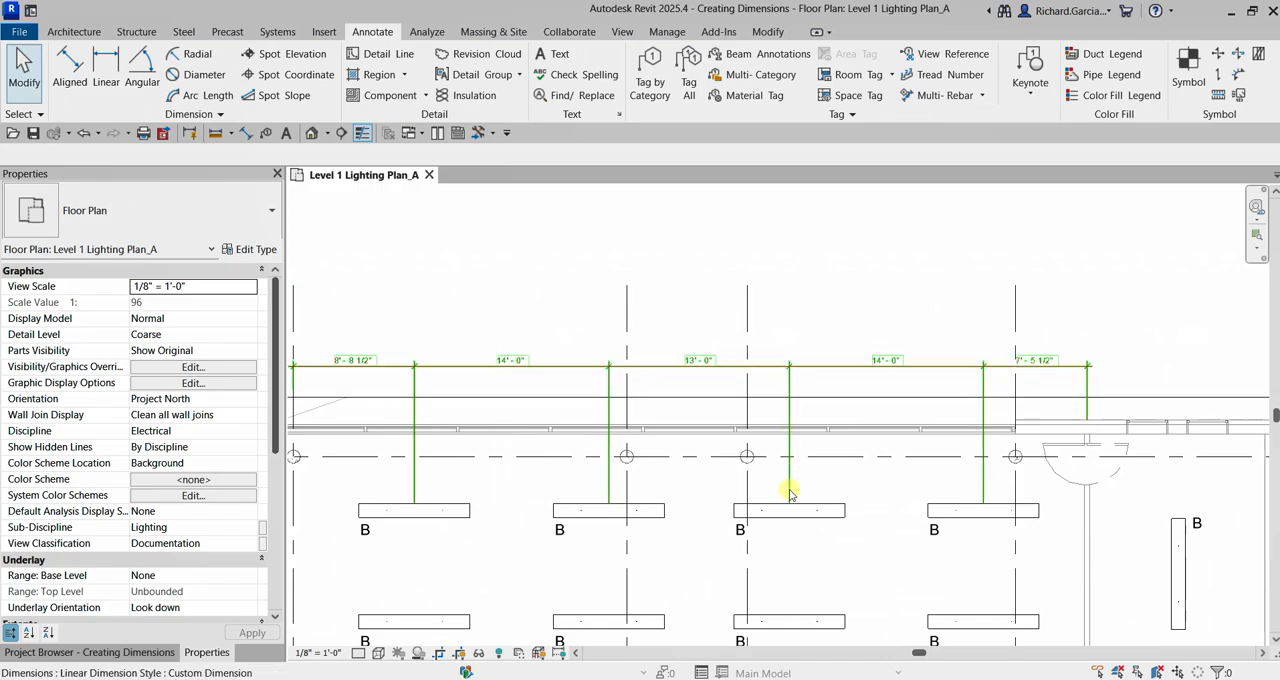
Move the upper row's third fixture by setting its dimension from the second fixture to 14' - 0", and deselect it.
key(ctrl)
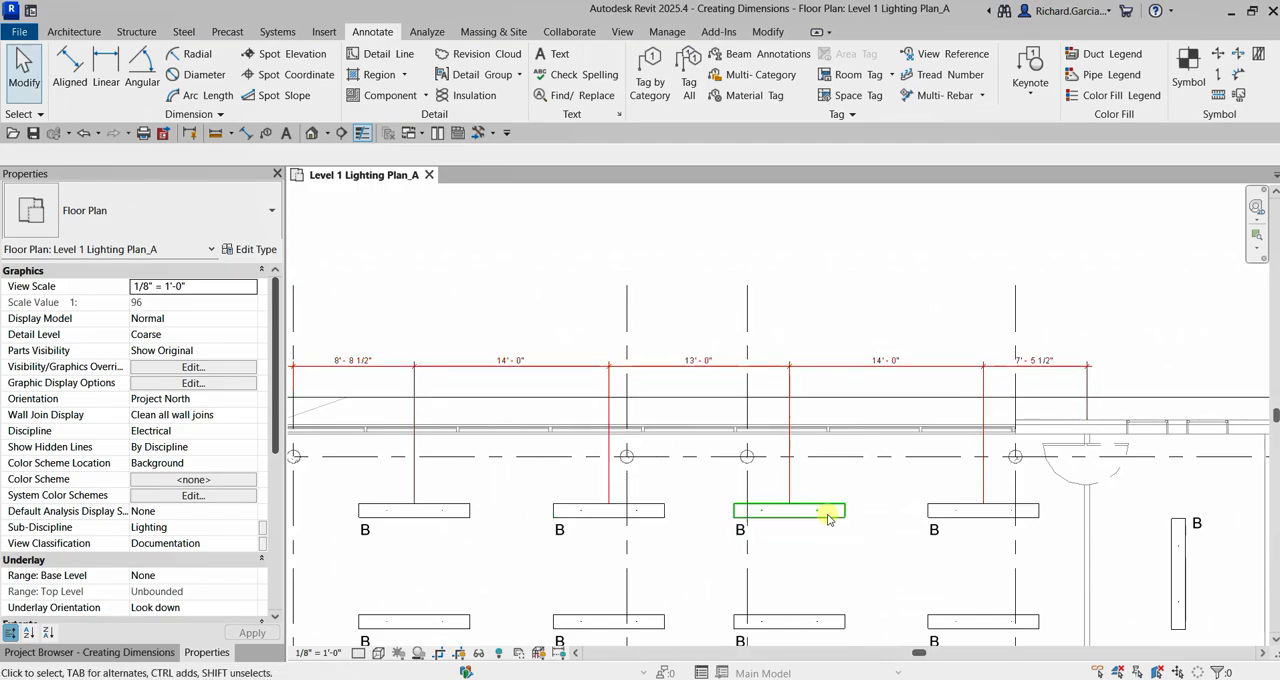
click(700, 364)
click(810, 516)
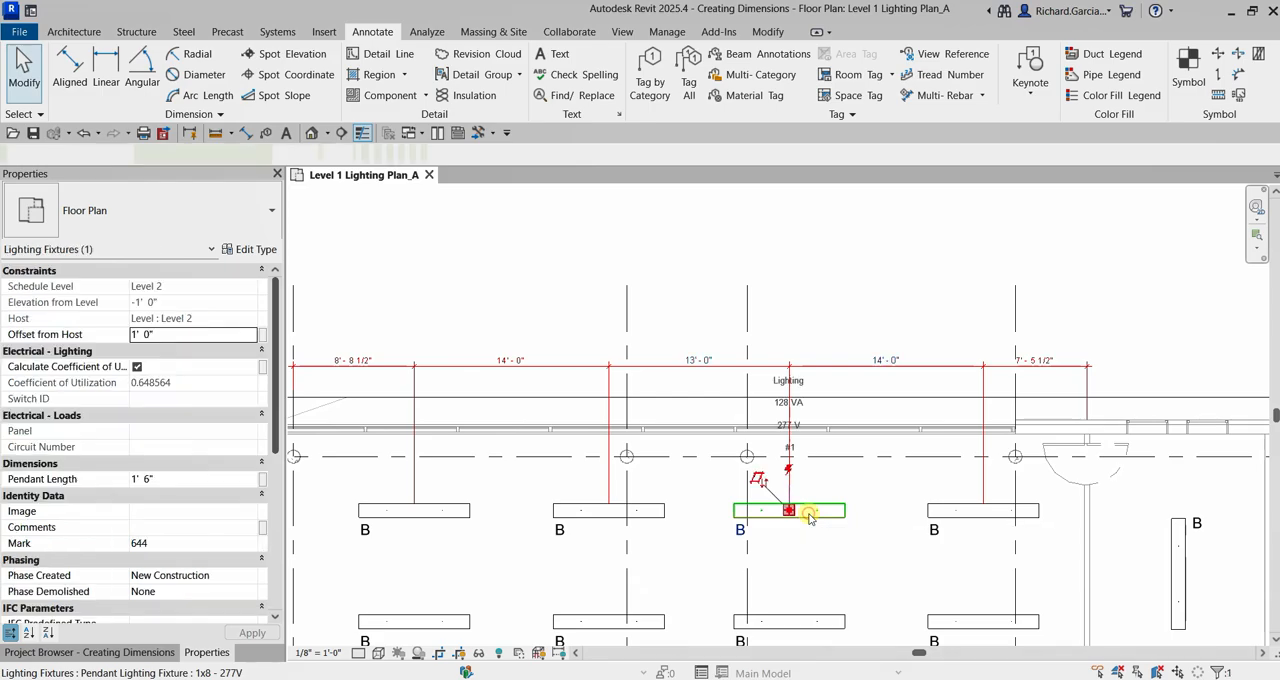
click(697, 360)
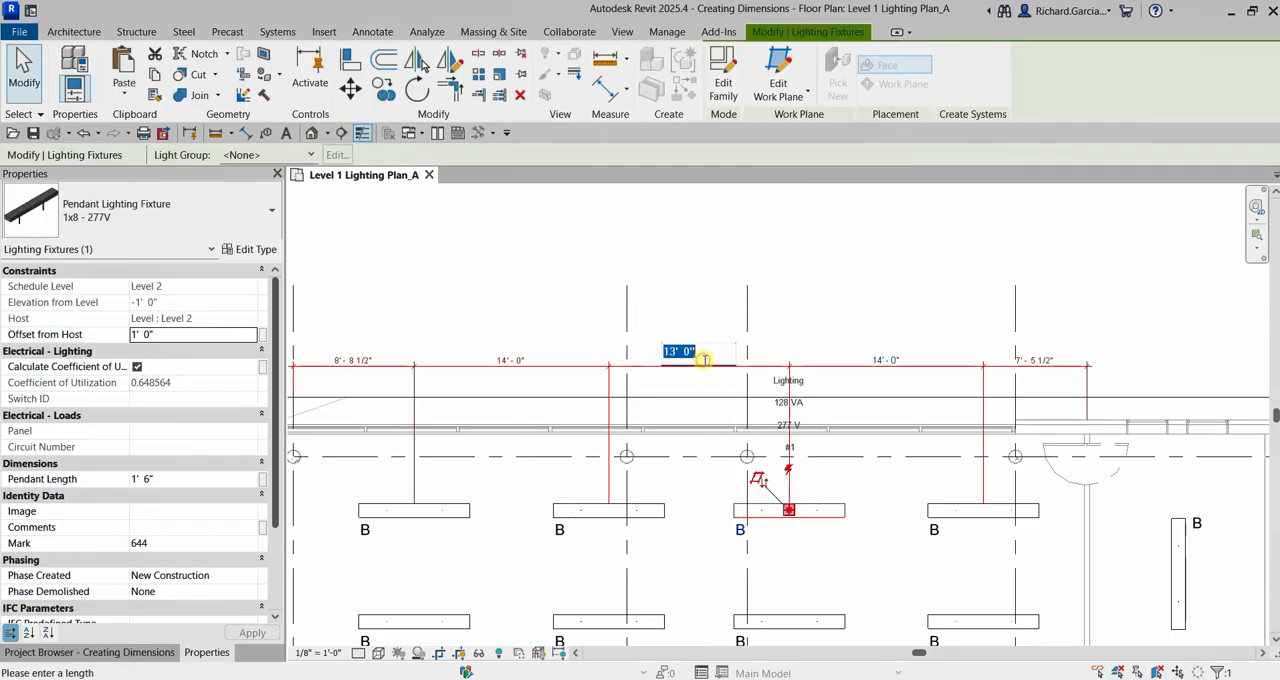
text(14)
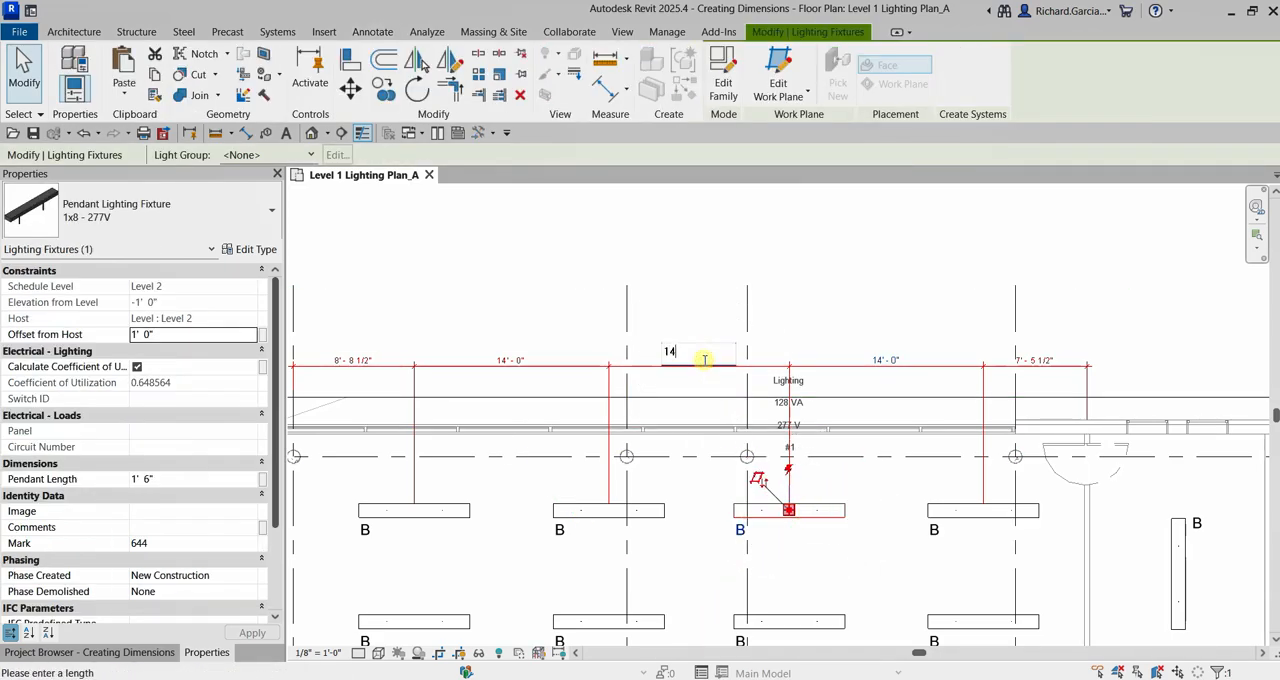
key(Return)
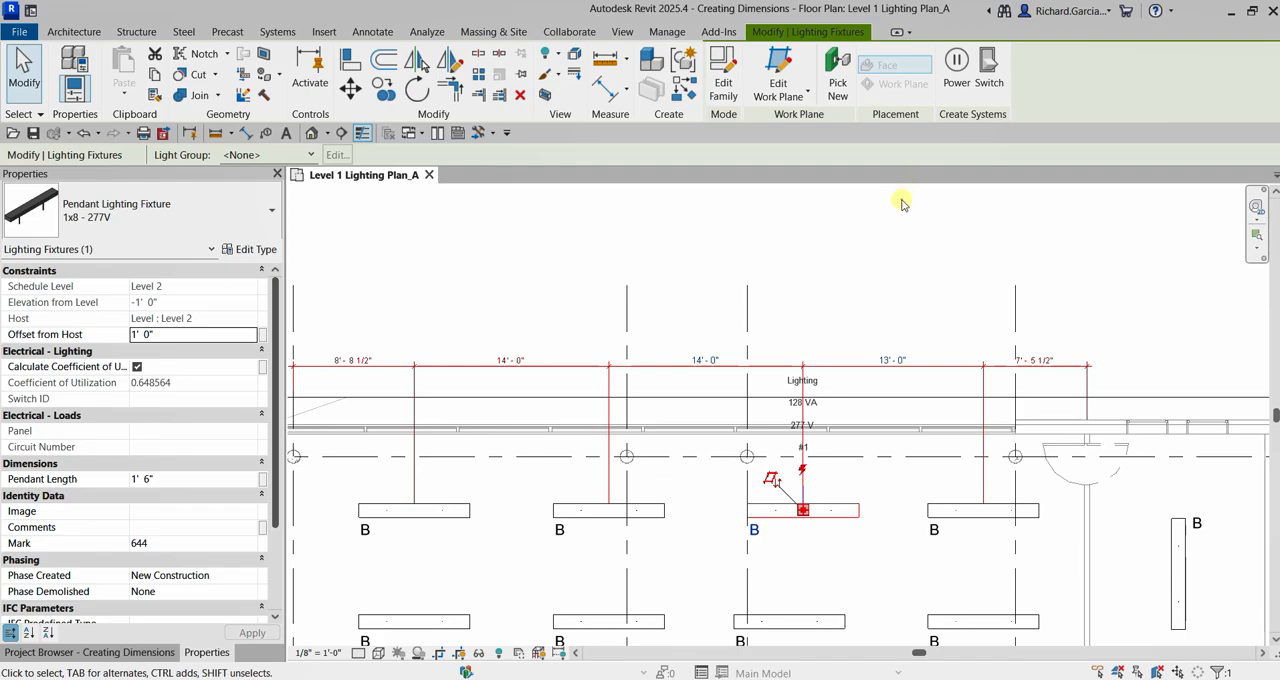
click(902, 204)
Start an aligned dimension string in the Linear - 3/32" Arial style from grid line 1 through the centers of the middle row's first two fixtures.
scroll(893, 249, down, 2)
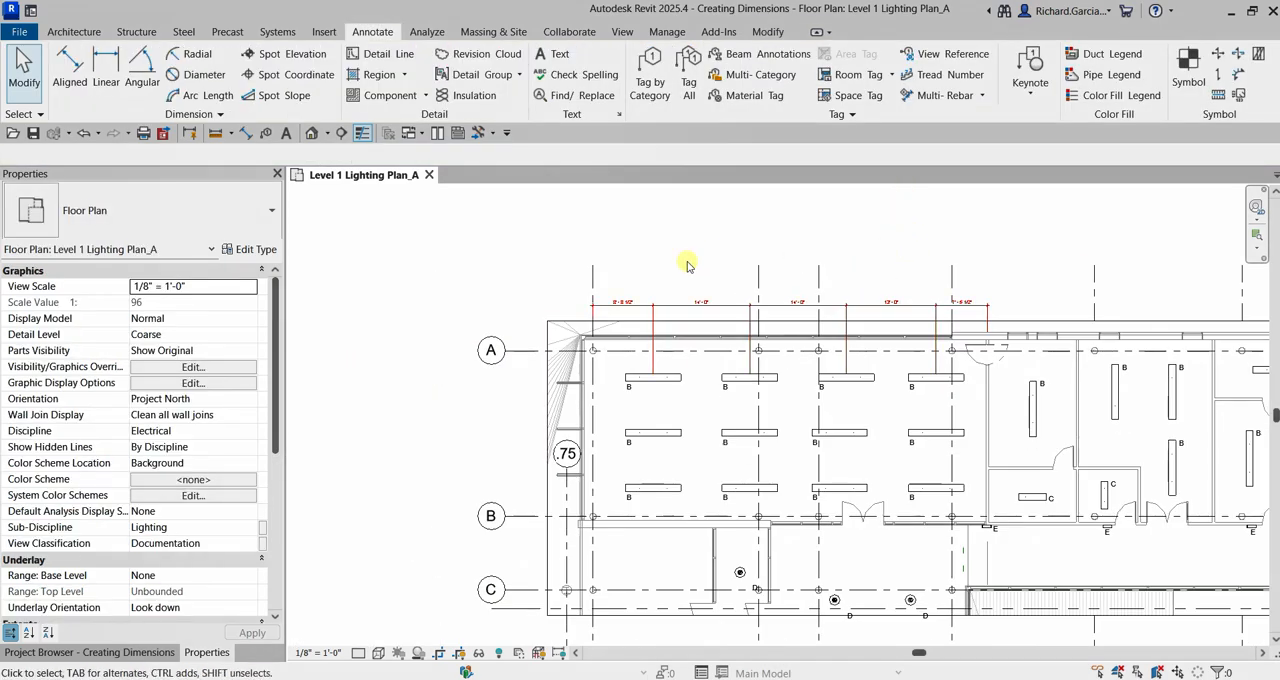
scroll(700, 268, up, 1)
scroll(691, 380, up, 1)
scroll(650, 425, up, 1)
scroll(690, 420, up, 1)
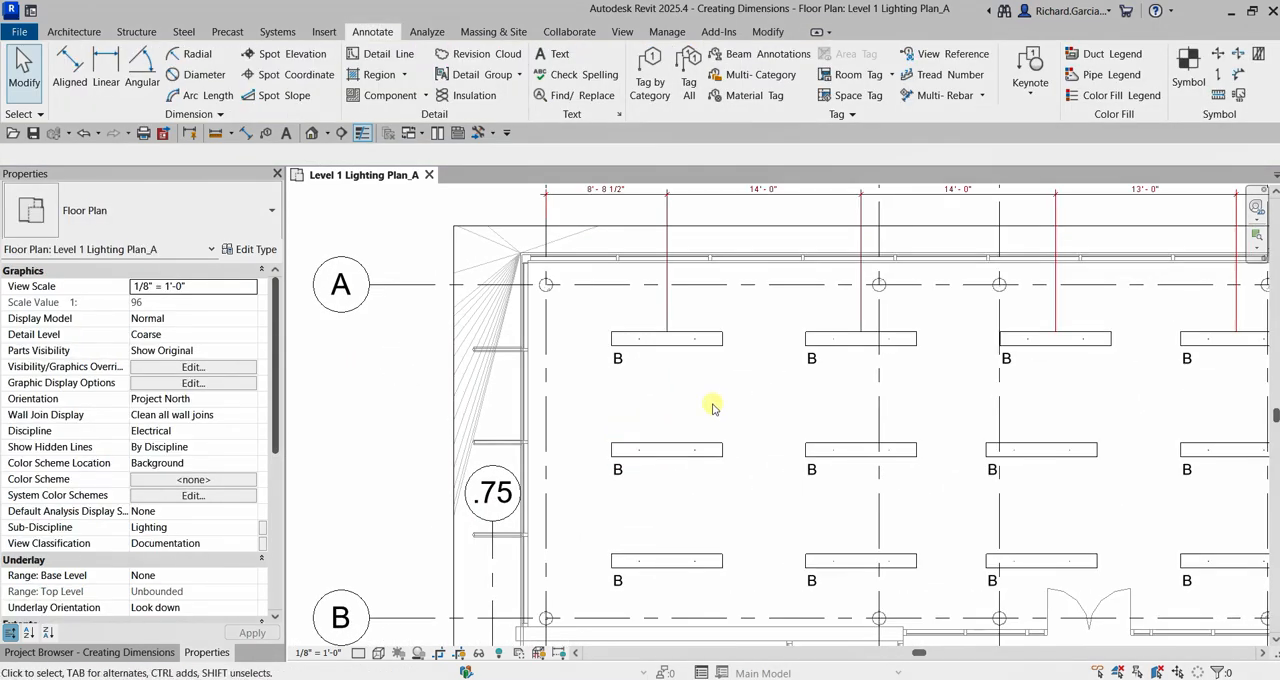
scroll(600, 468, down, 1)
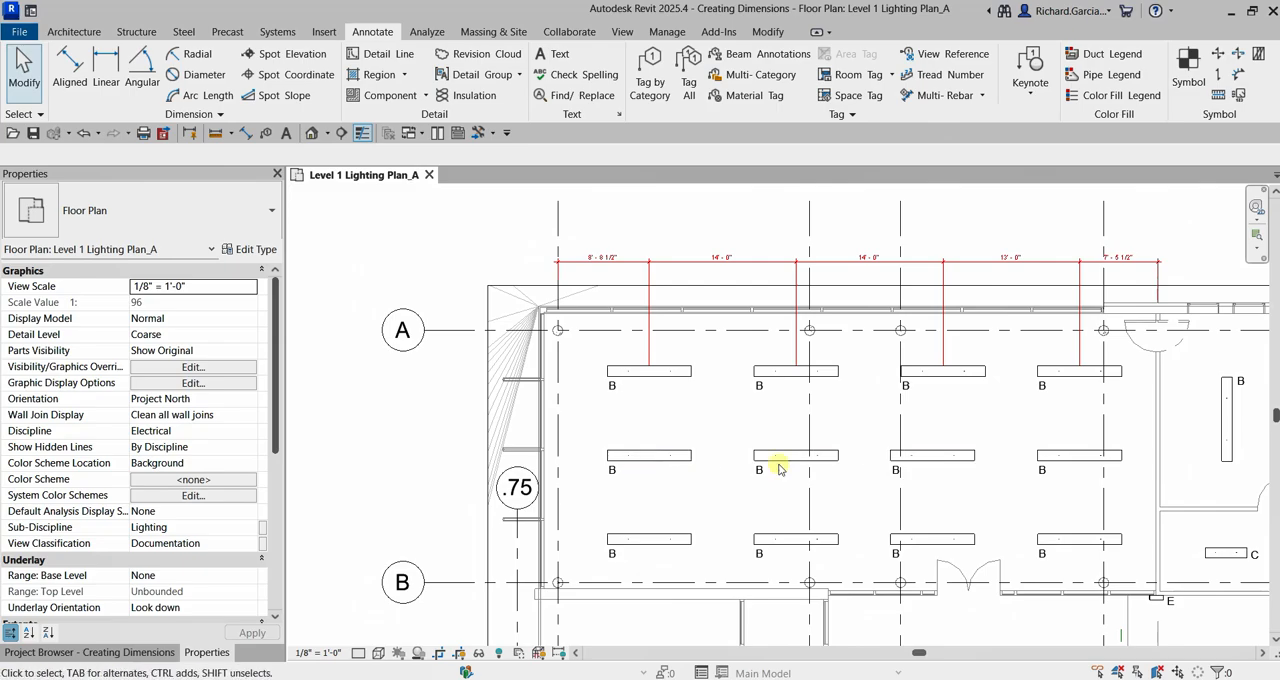
click(247, 135)
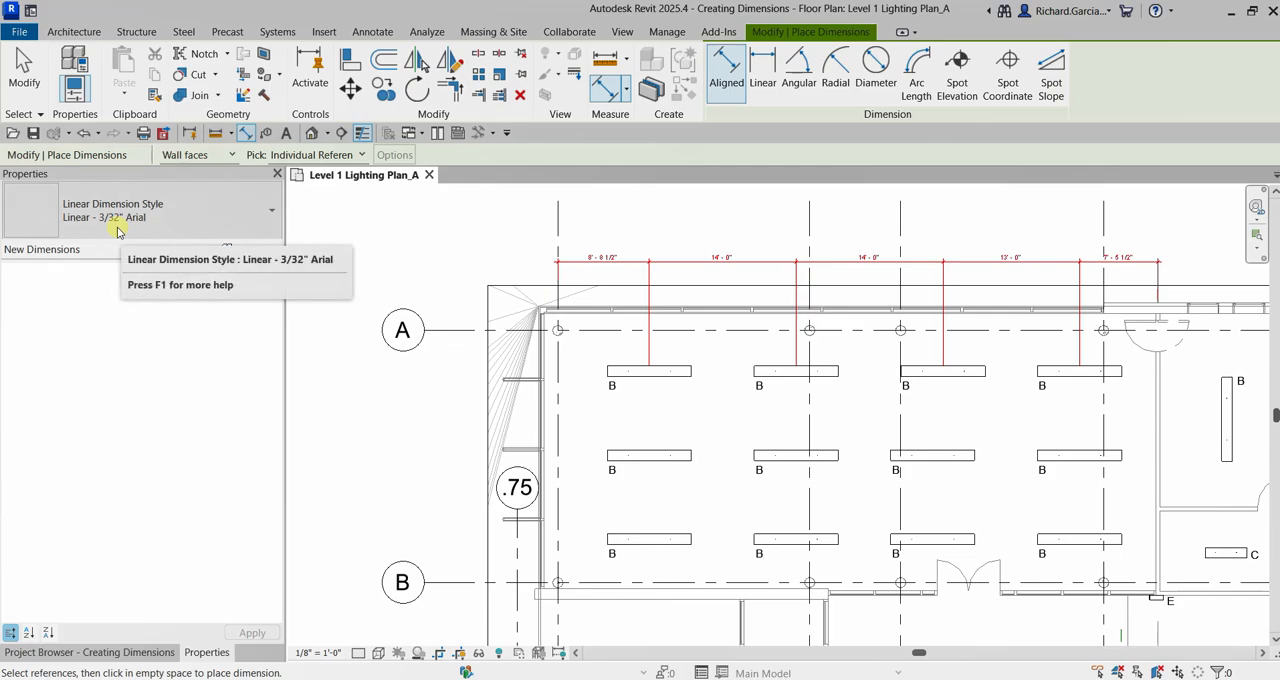
scroll(525, 420, up, 2)
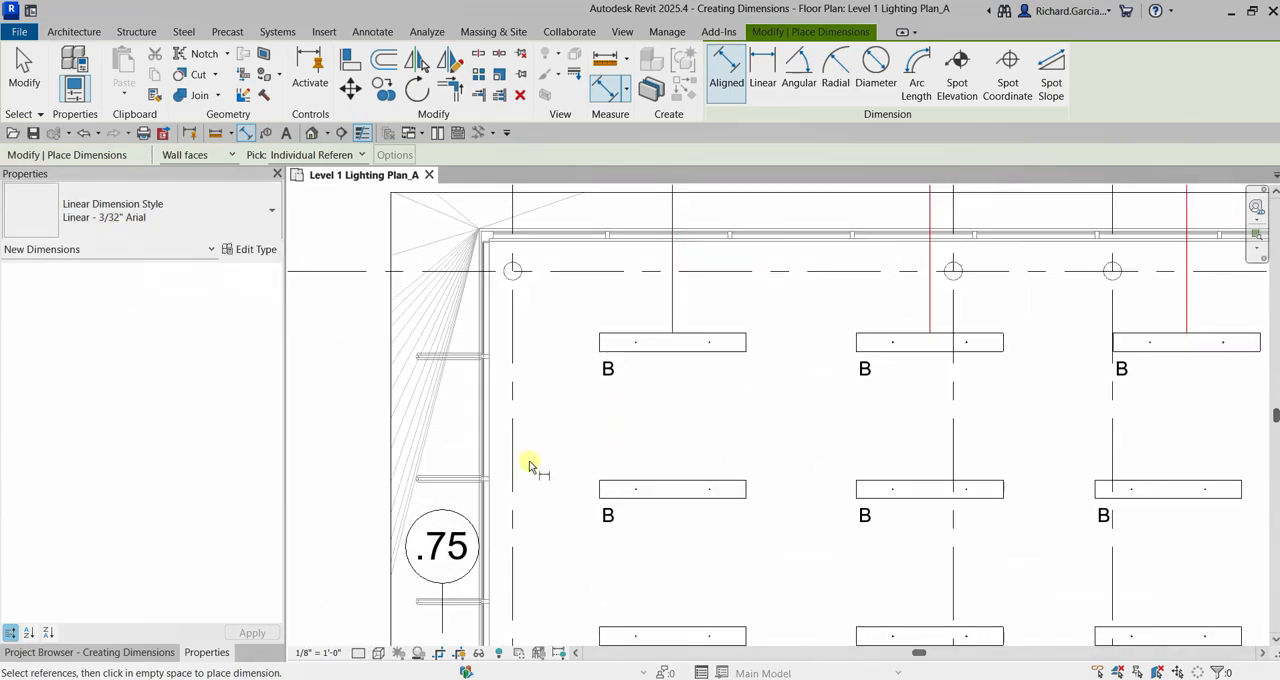
click(519, 443)
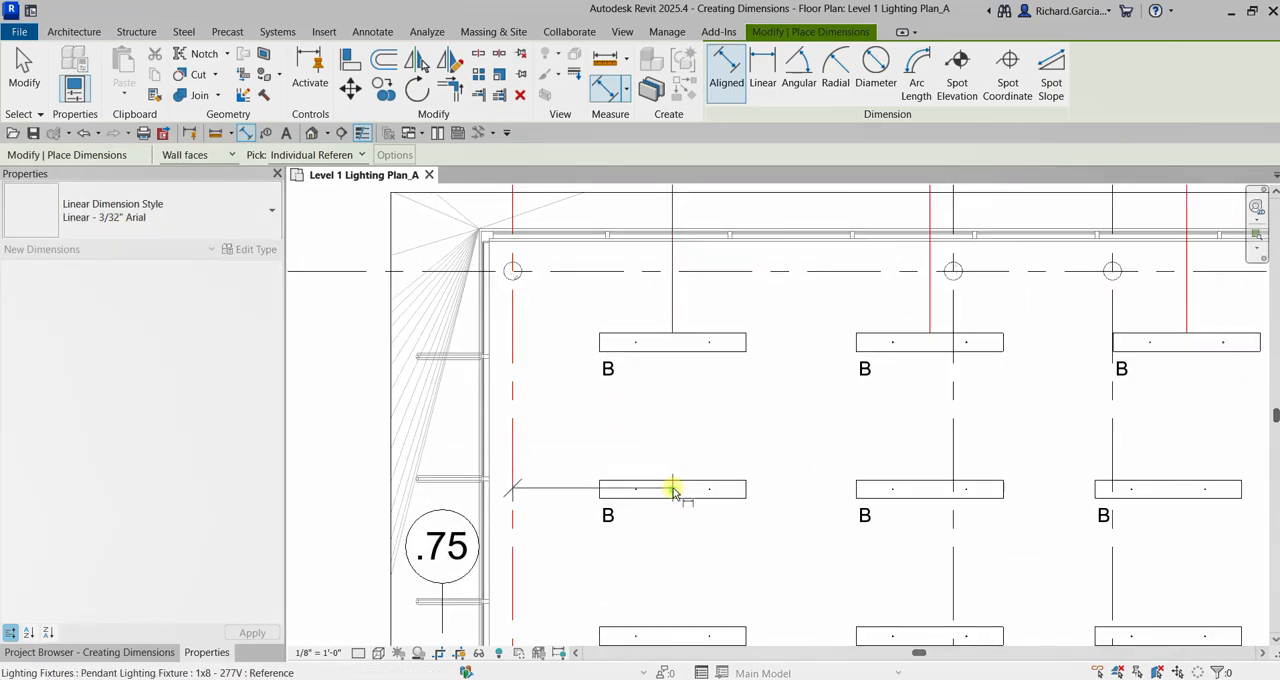
click(672, 488)
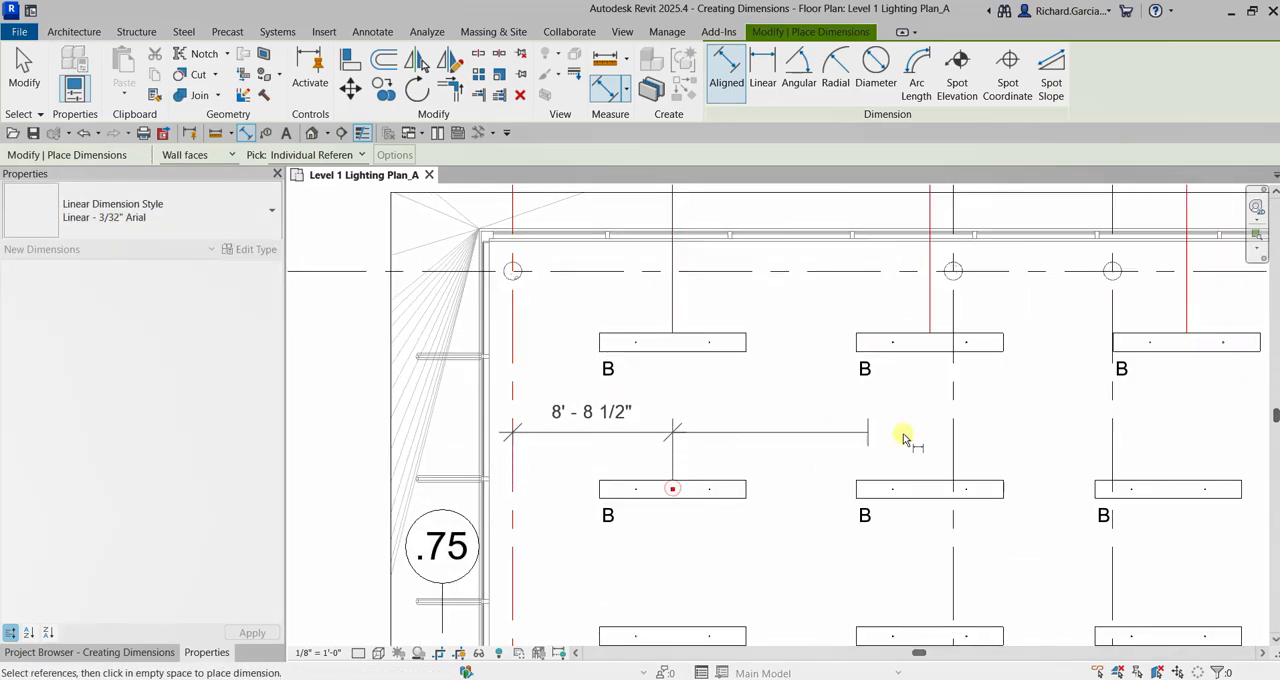
click(933, 484)
Continue the string through the middle row's third and fourth fixtures to the partition wall centerline, and place it between the upper and middle rows.
middle_drag(1118, 410, 798, 389)
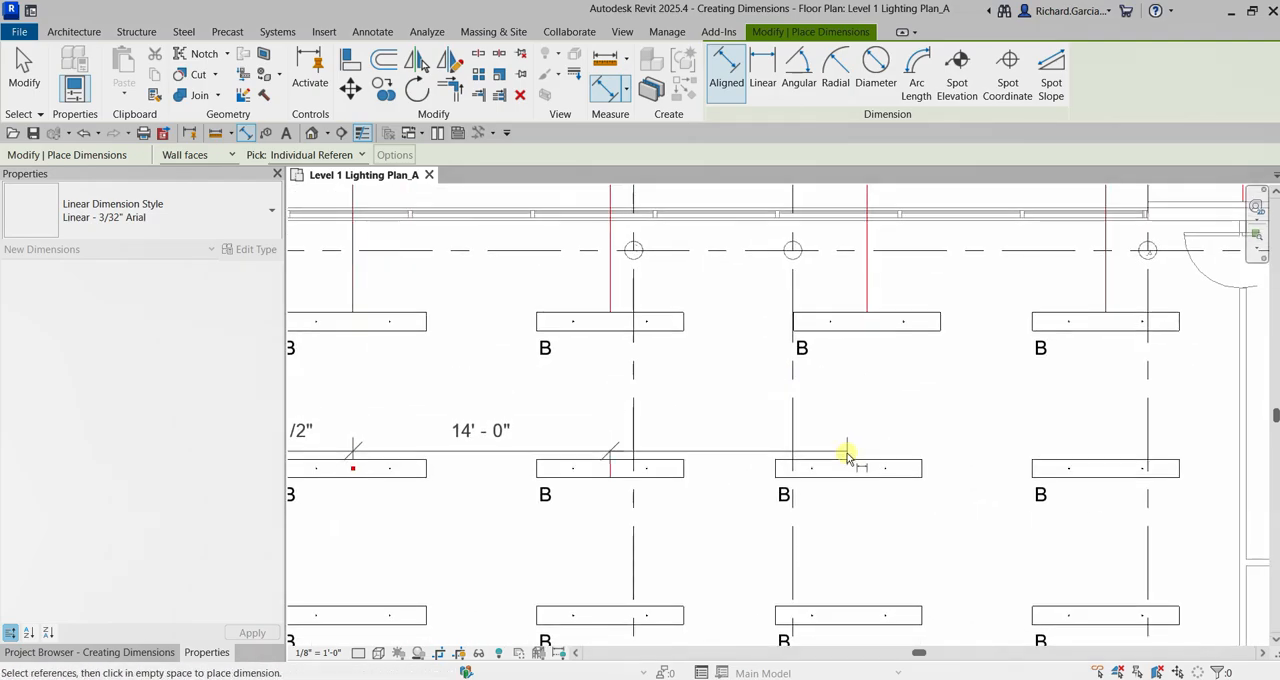
click(848, 462)
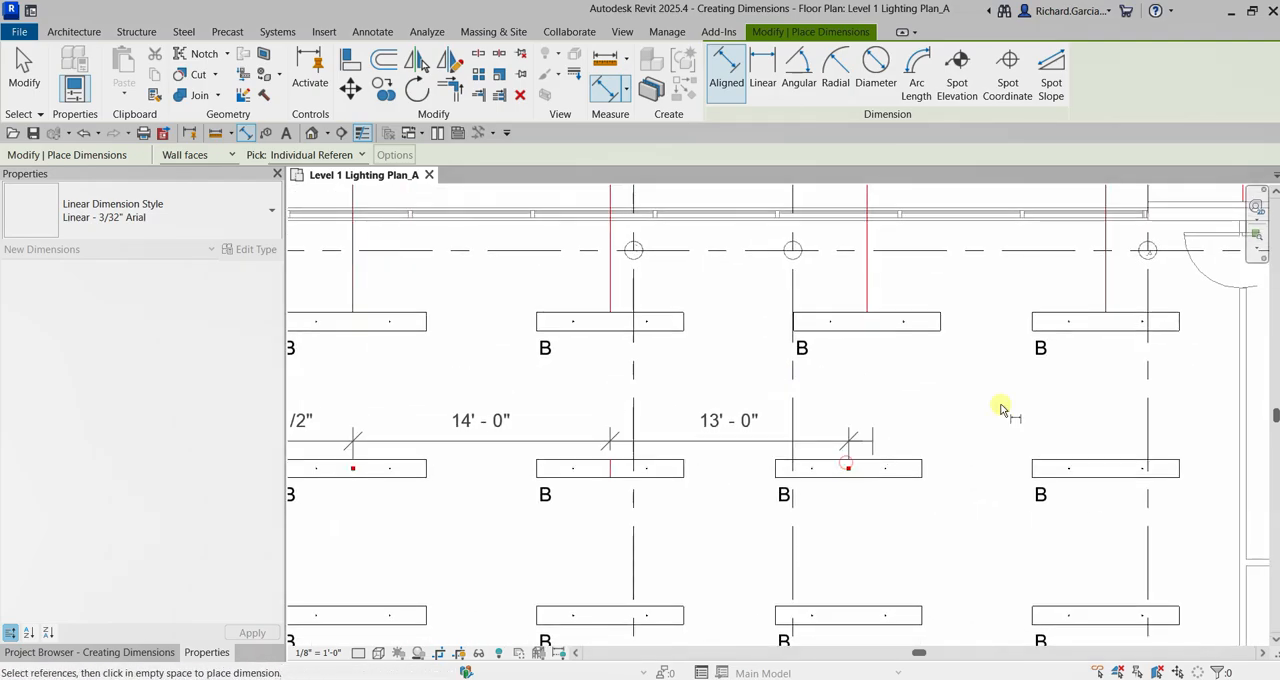
click(1105, 465)
scroll(720, 437, down, 3)
scroll(734, 428, up, 6)
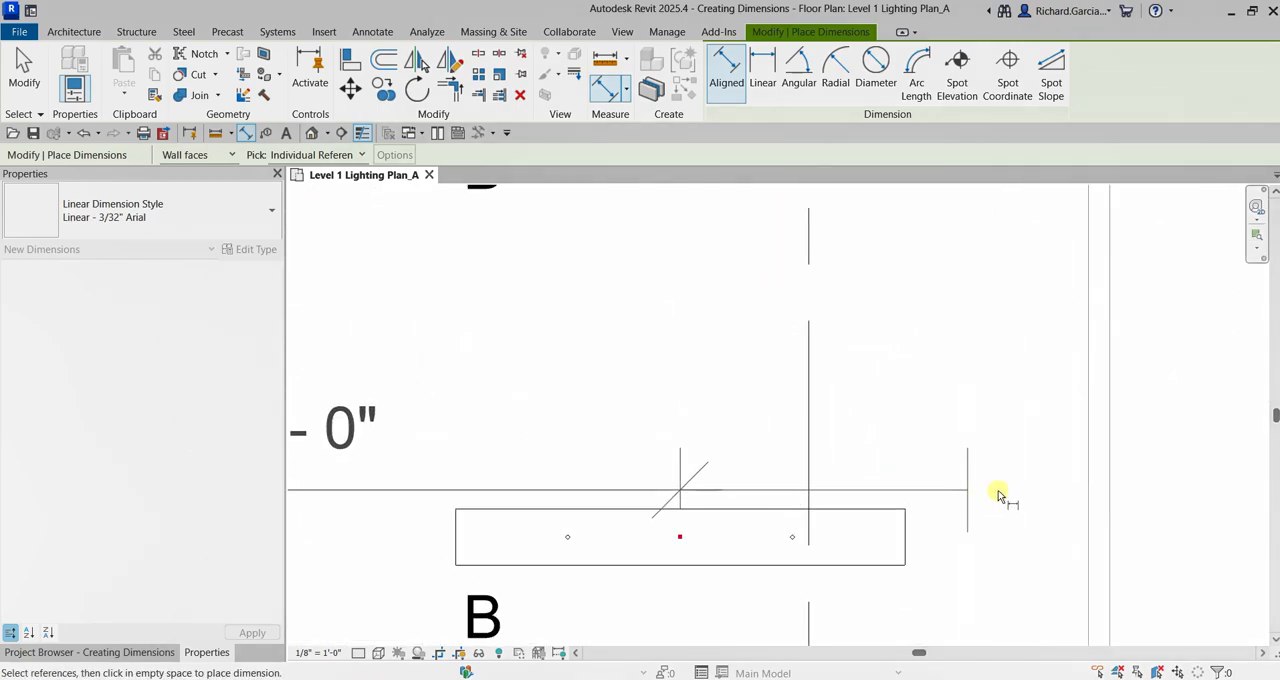
click(1100, 488)
scroll(1115, 475, down, 4)
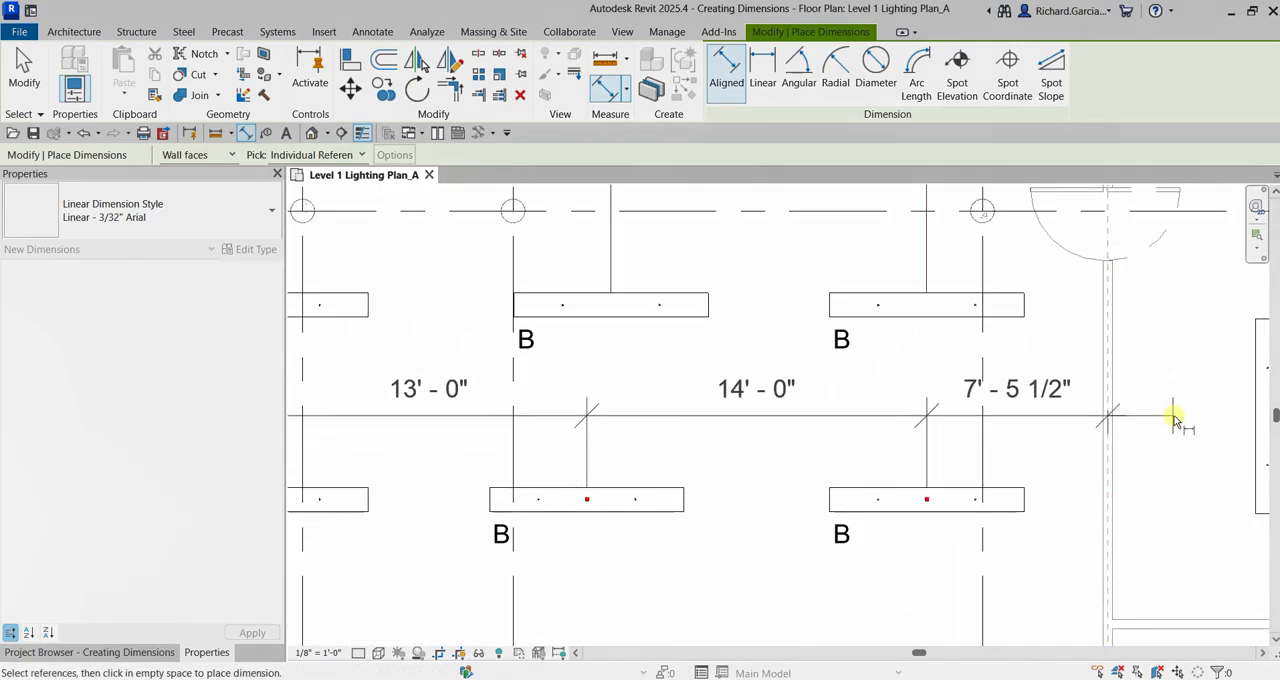
click(1176, 420)
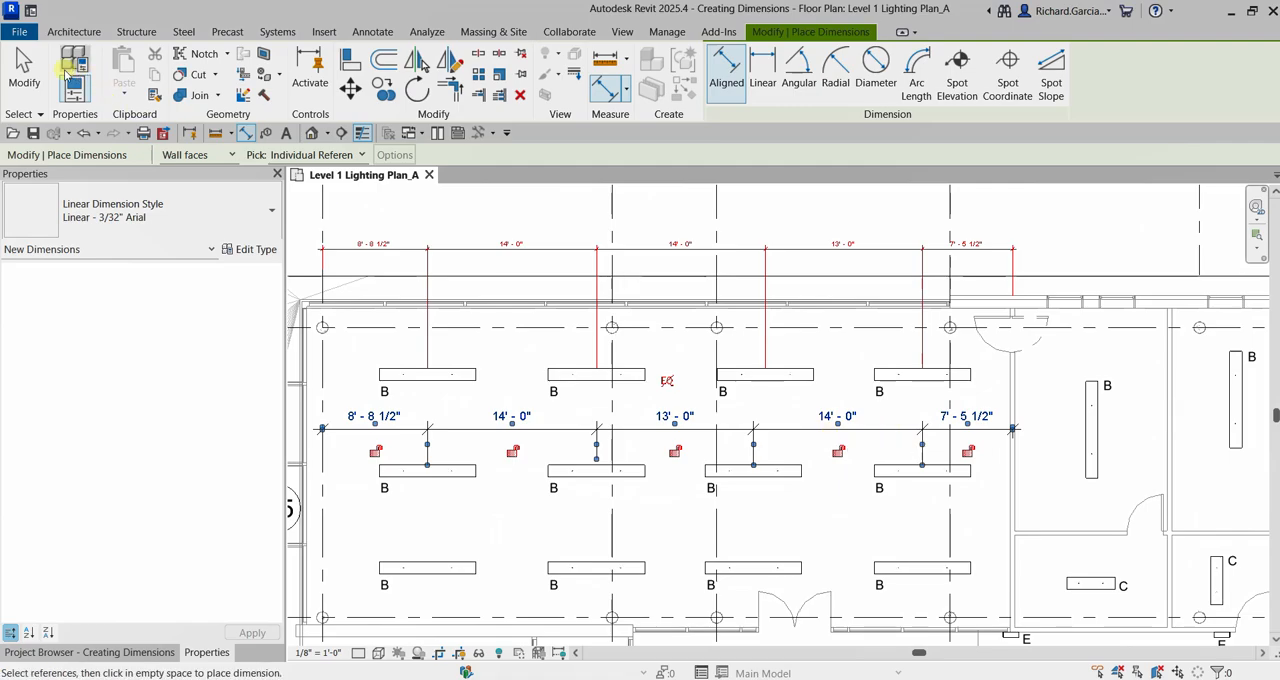
click(24, 72)
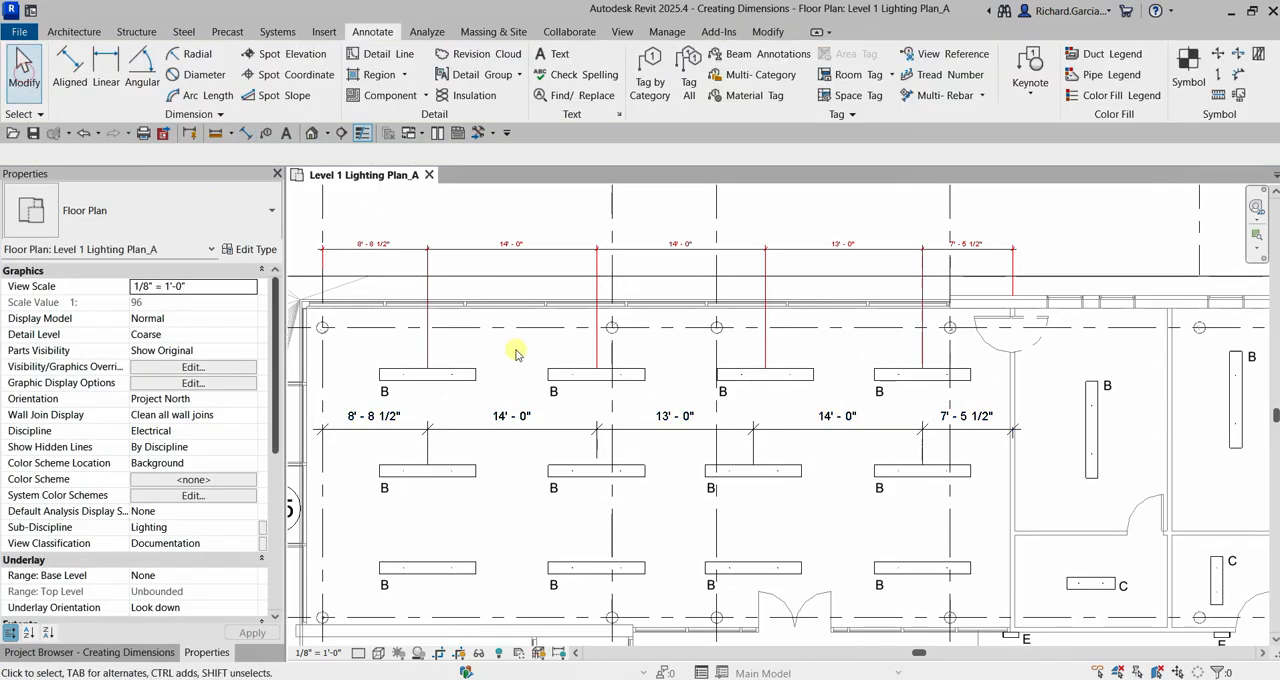
Place an angular dimension between grid lines A and 1 inside the room corner, and end the dimension command.
scroll(656, 360, down, 3)
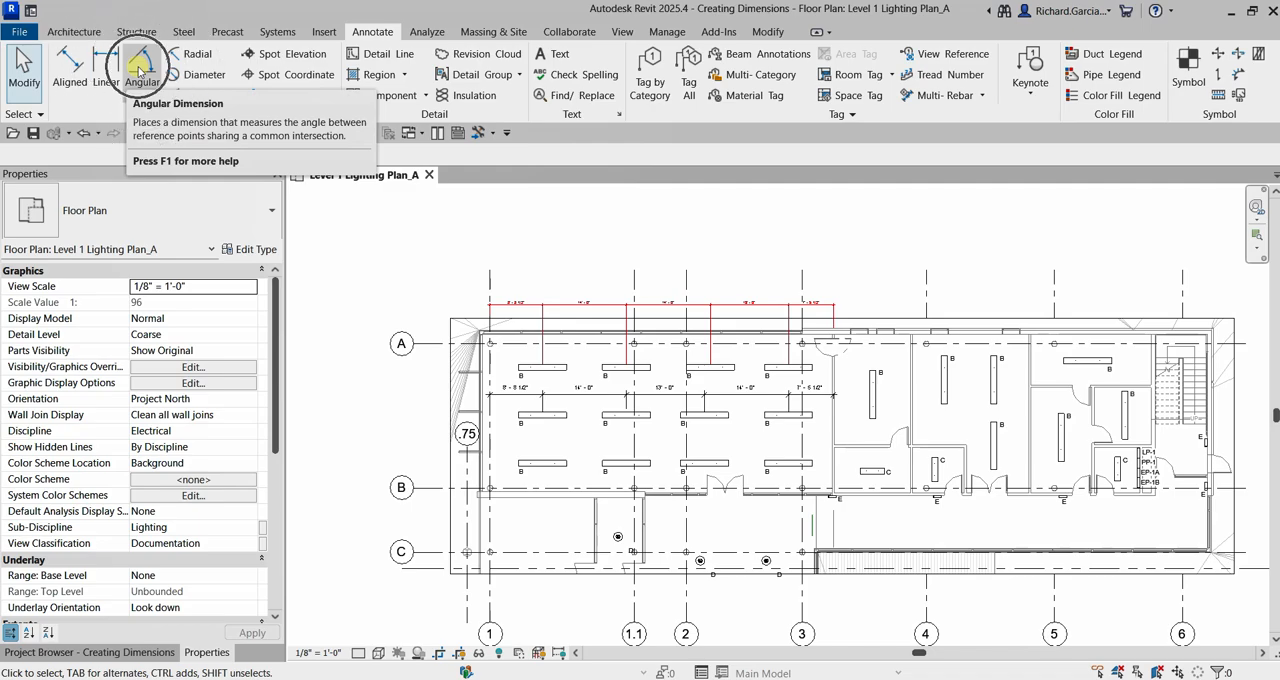
scroll(521, 368, up, 8)
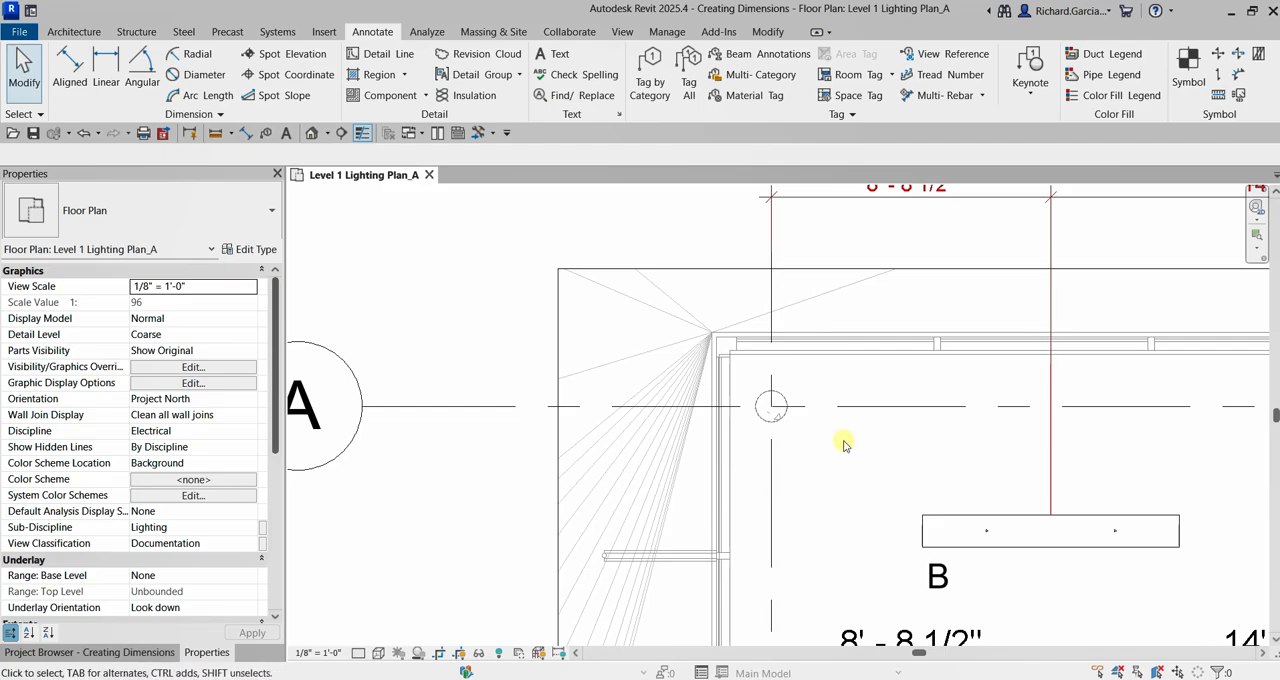
click(143, 72)
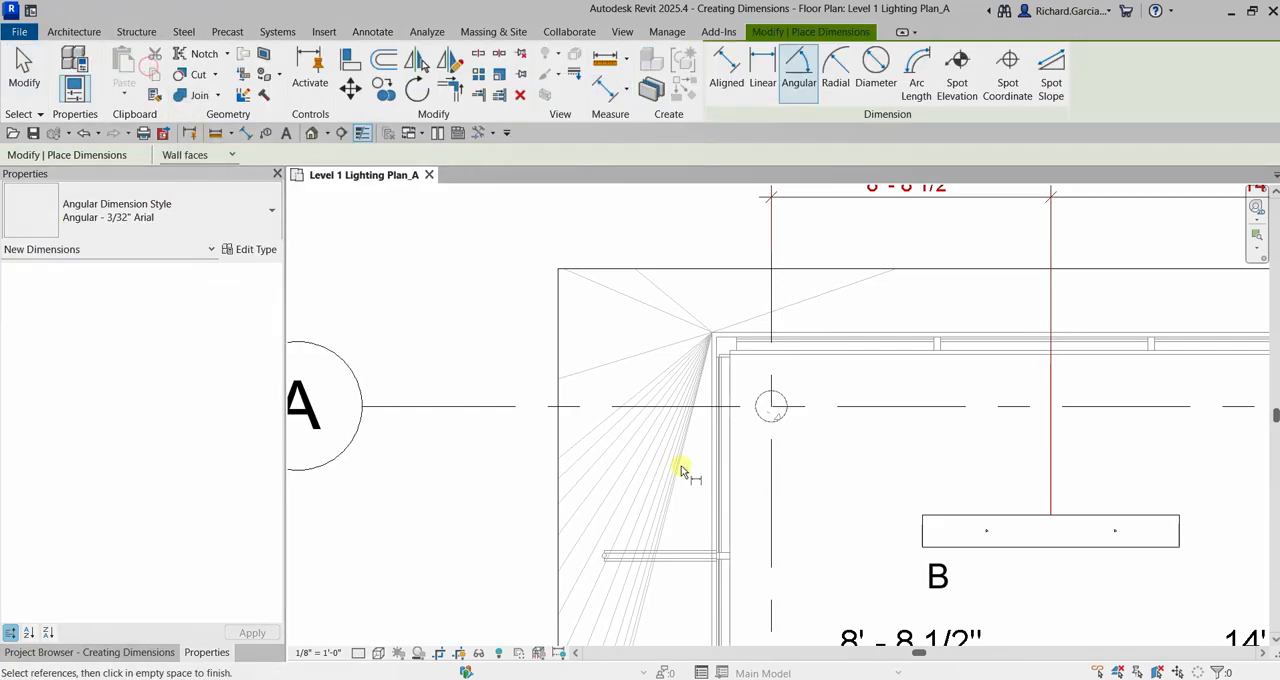
click(843, 412)
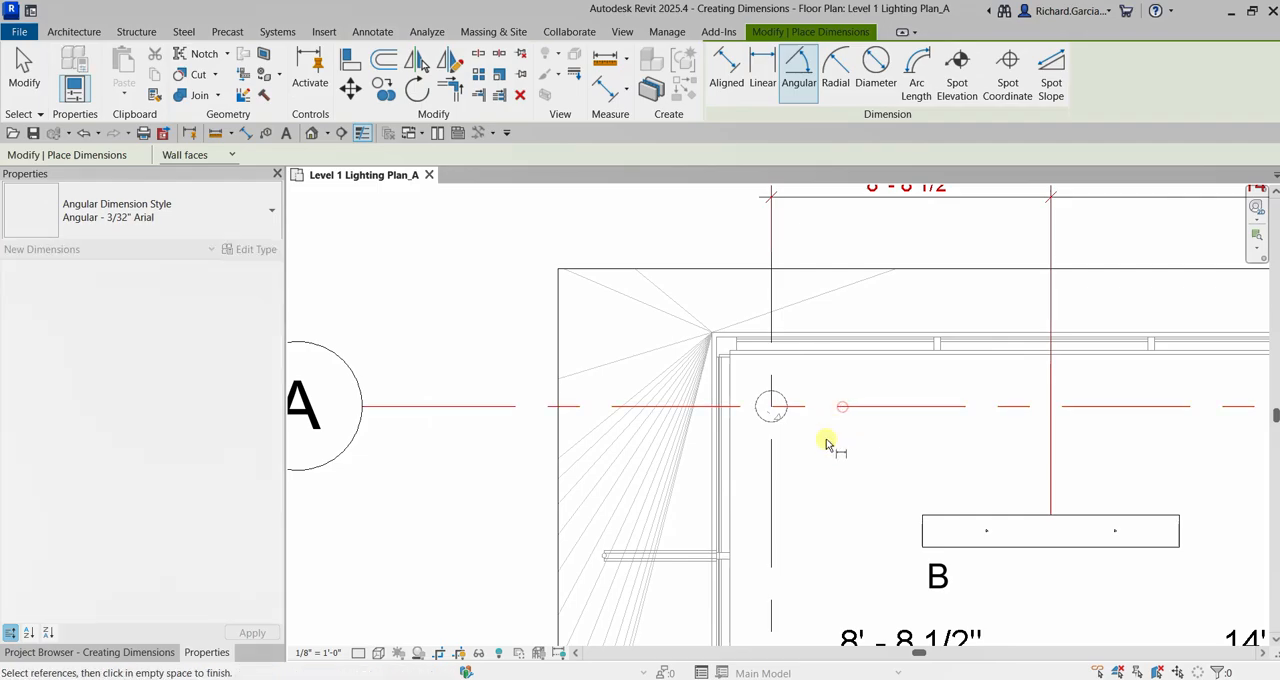
click(775, 488)
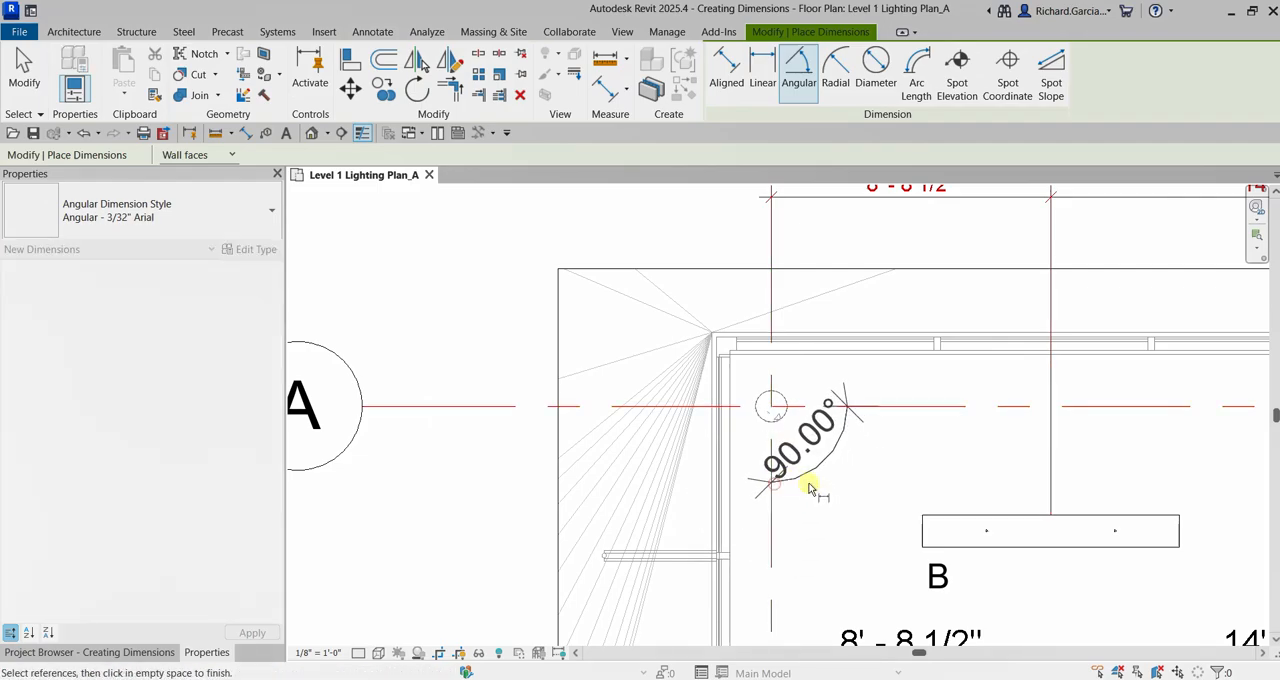
click(857, 522)
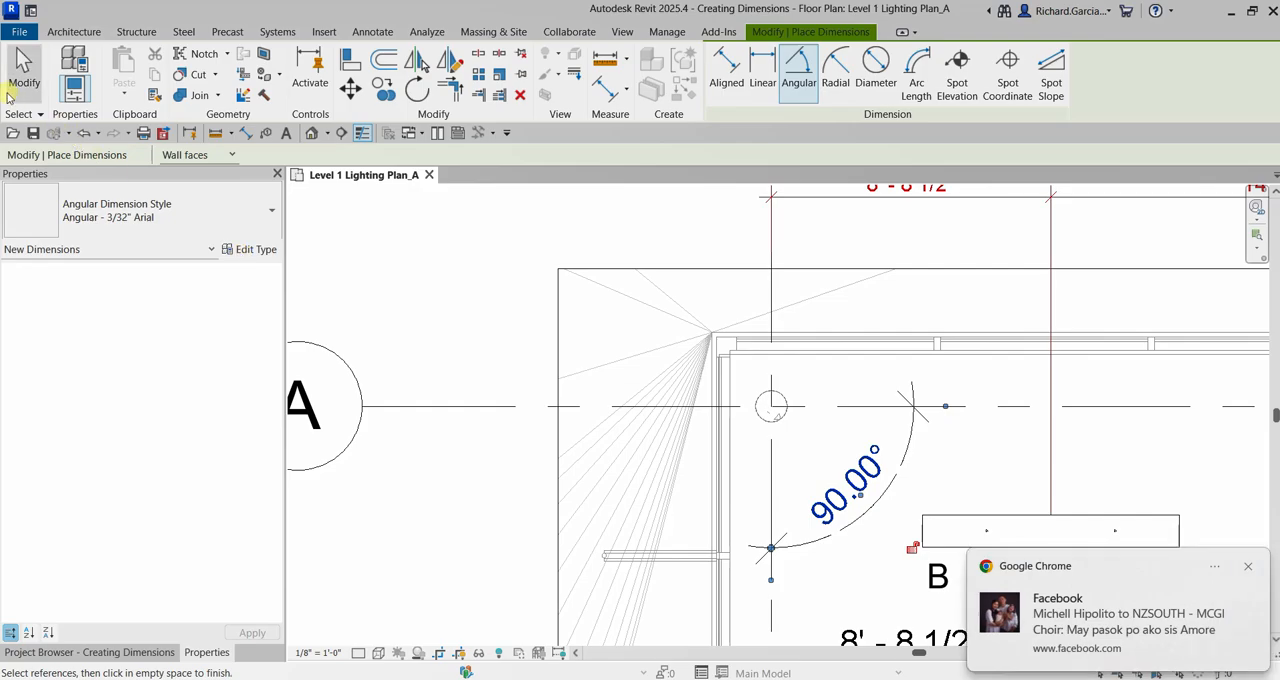
click(23, 70)
click(1248, 566)
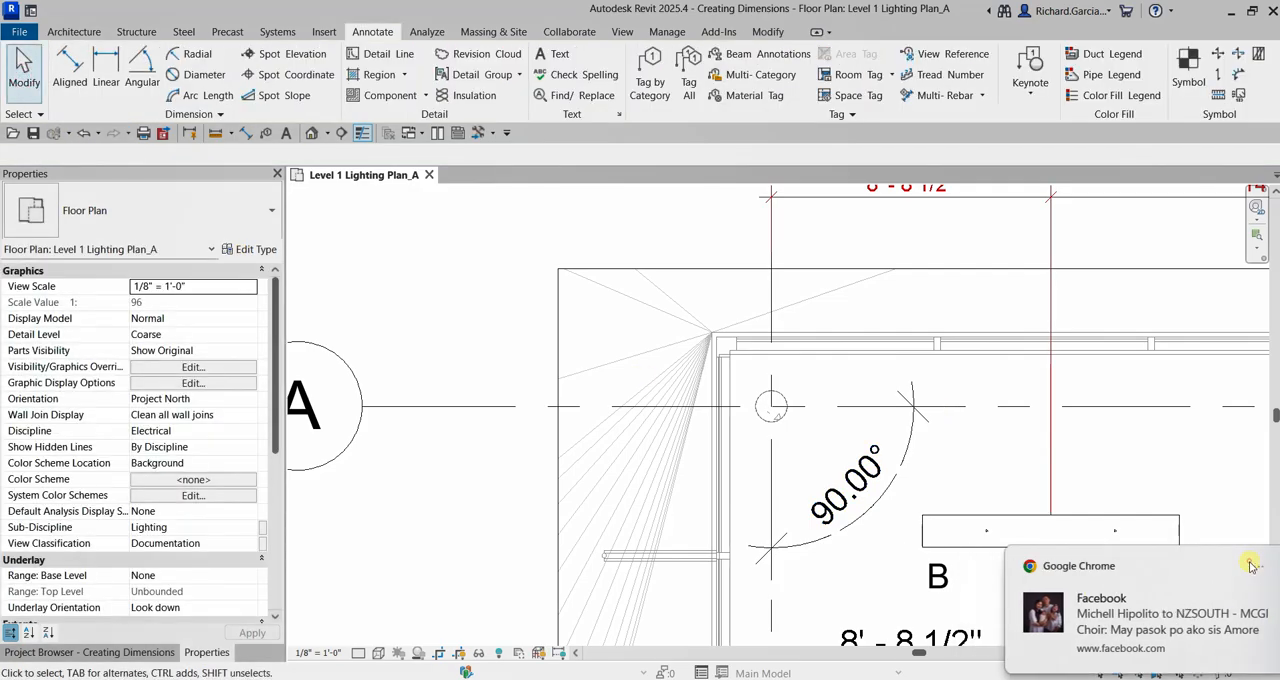
scroll(786, 346, down, 2)
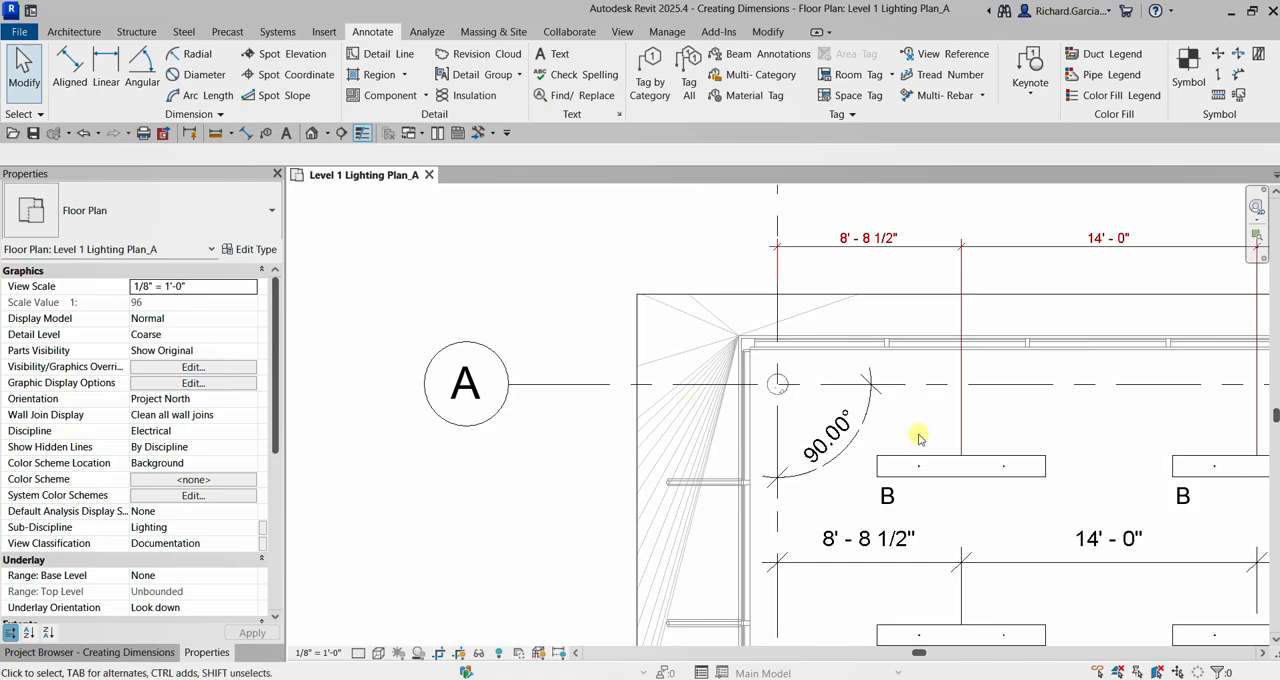
middle_drag(1044, 464, 929, 432)
key(ctrl)
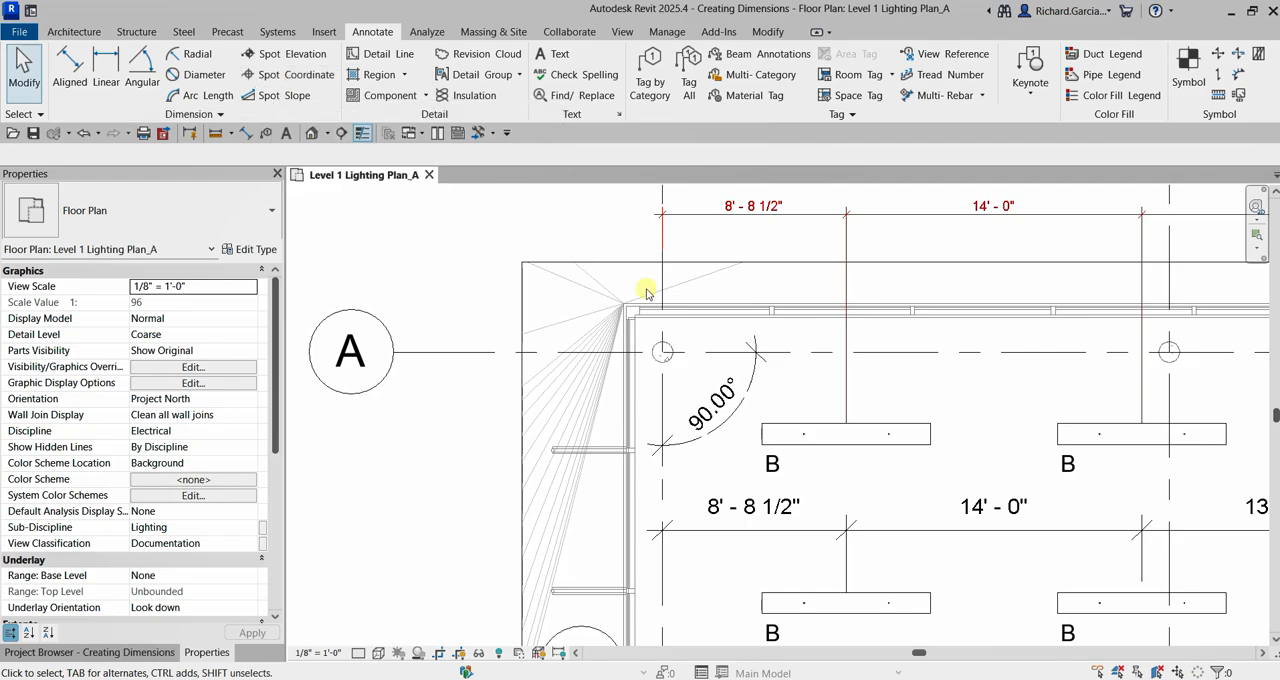
scroll(680, 300, down, 5)
middle_drag(963, 343, 705, 342)
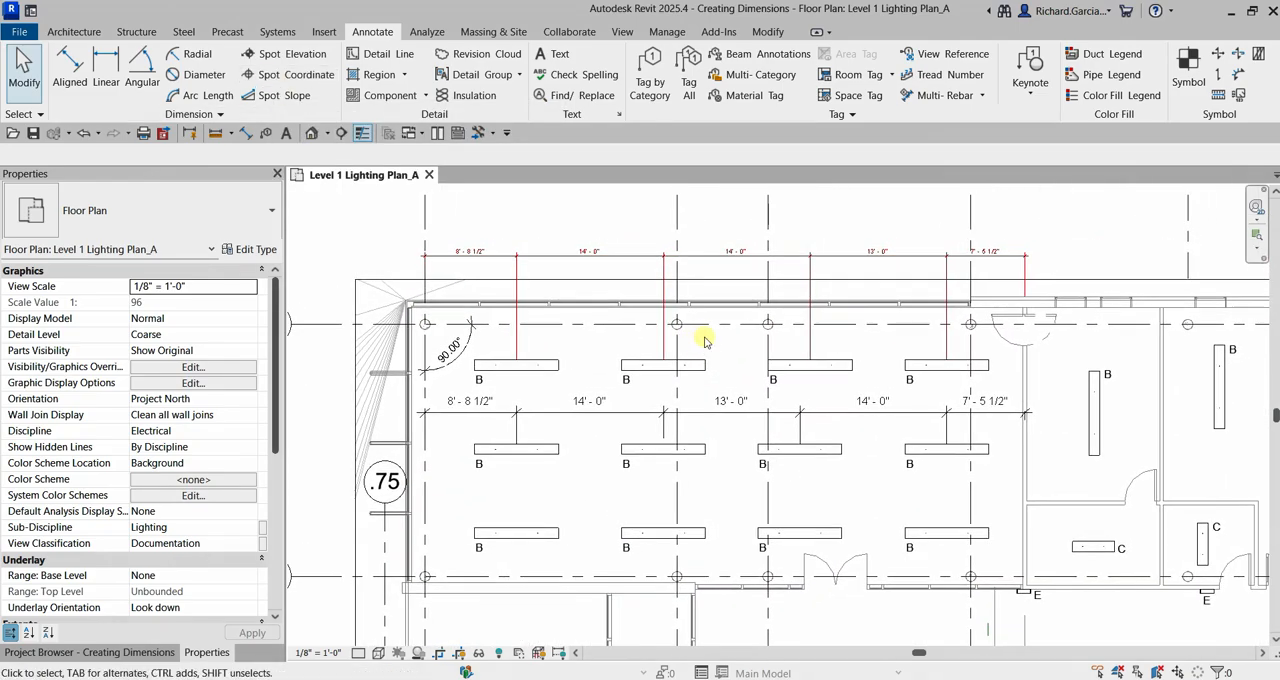